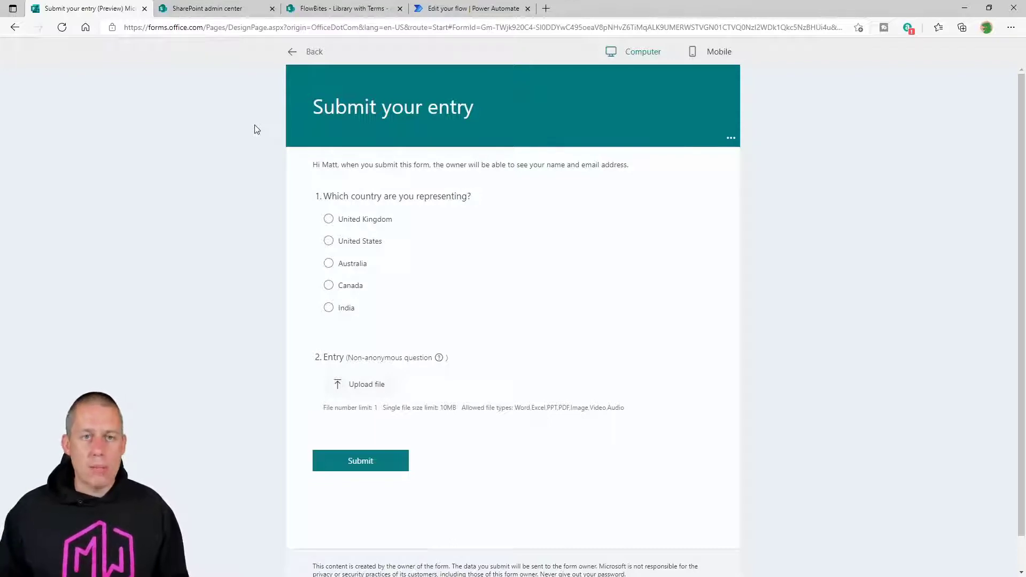
# Upload TimeManSplash.jpg to the Library with Terms in SharePoint and open the file's details.
pyautogui.click(347, 9)
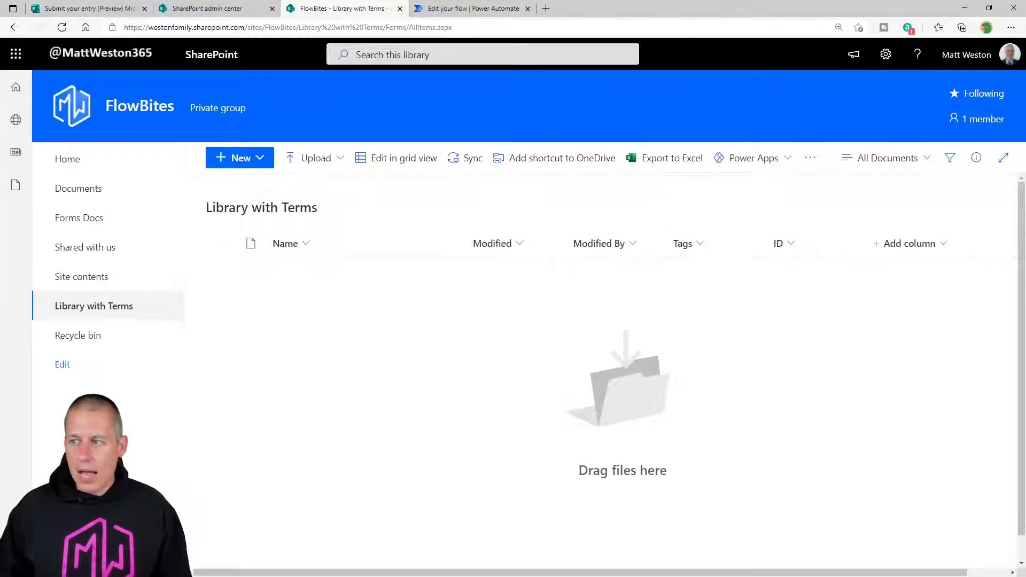
pyautogui.moveTo(1025, 299); pyautogui.dragTo(342, 327)
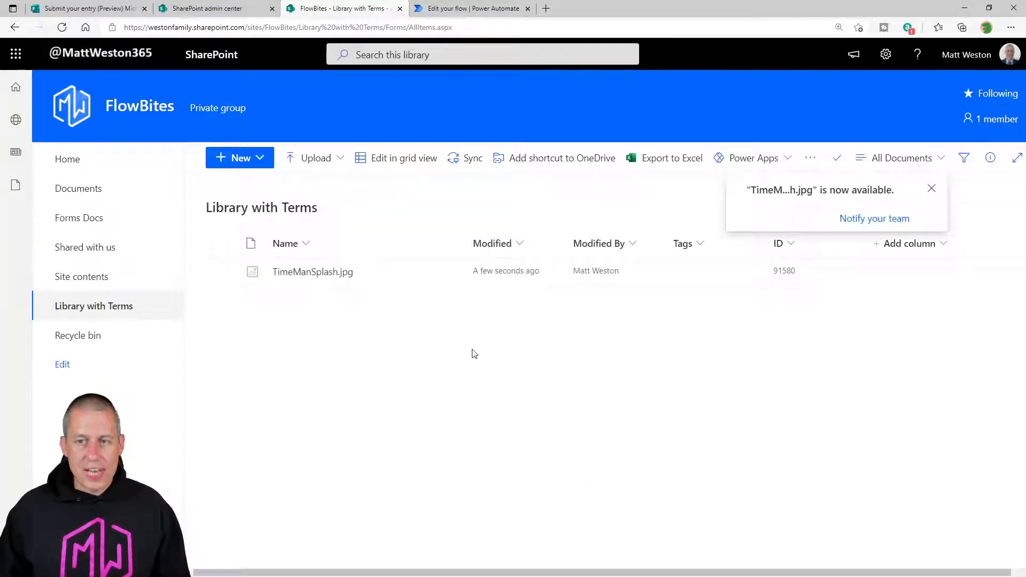
pyautogui.click(221, 271)
pyautogui.click(1000, 158)
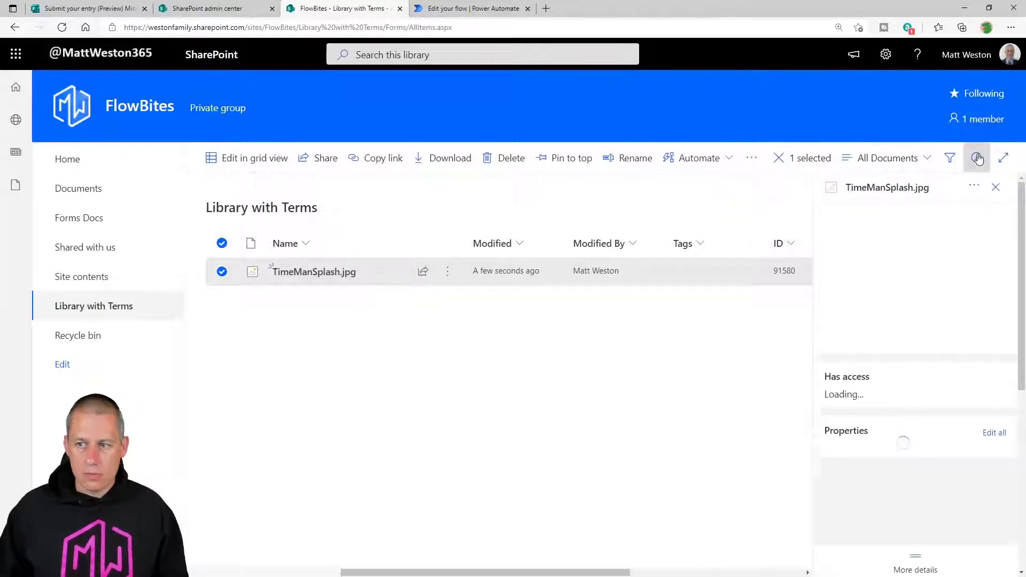
# Tag TimeManSplash.jpg with the Belgium term from the Countries set and close its details.
pyautogui.scroll(-2, 908, 432)
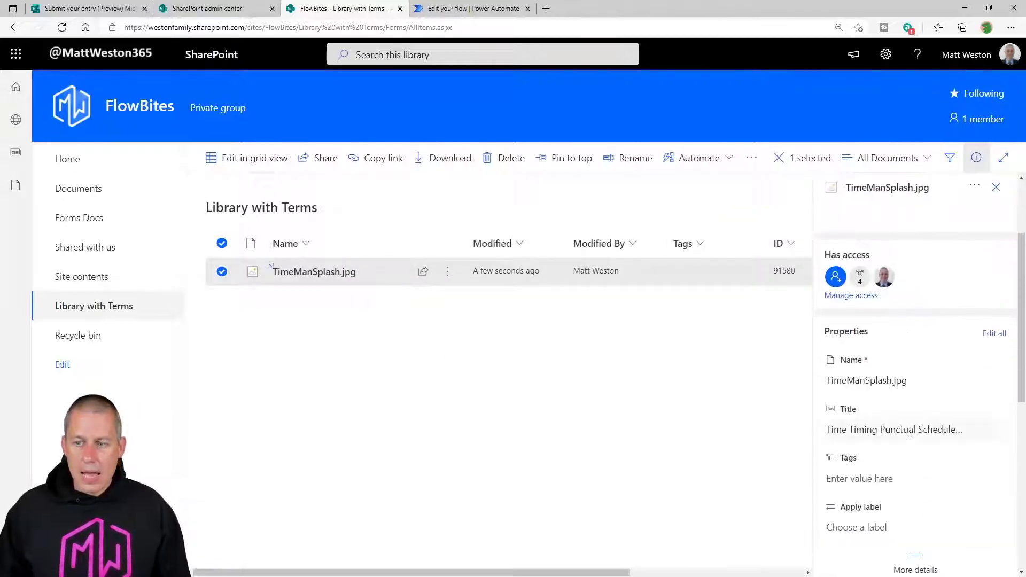
pyautogui.scroll(-2, 909, 431)
pyautogui.click(869, 356)
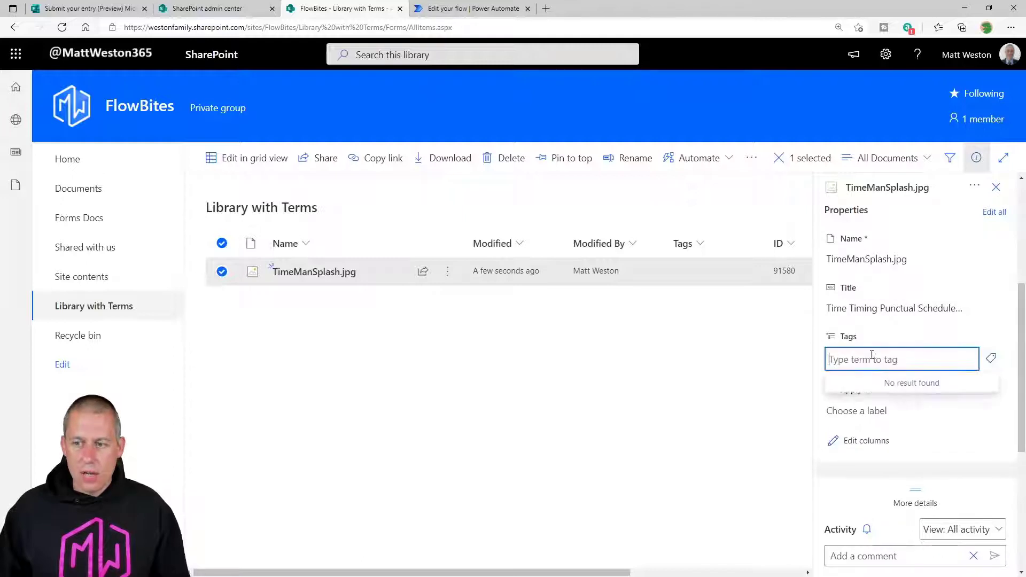
pyautogui.click(990, 359)
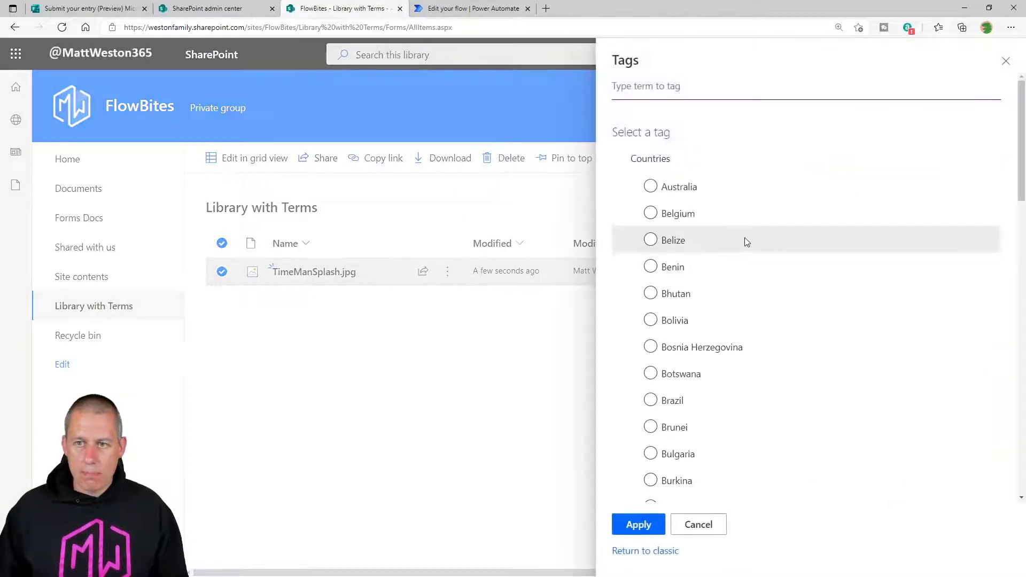
pyautogui.click(650, 213)
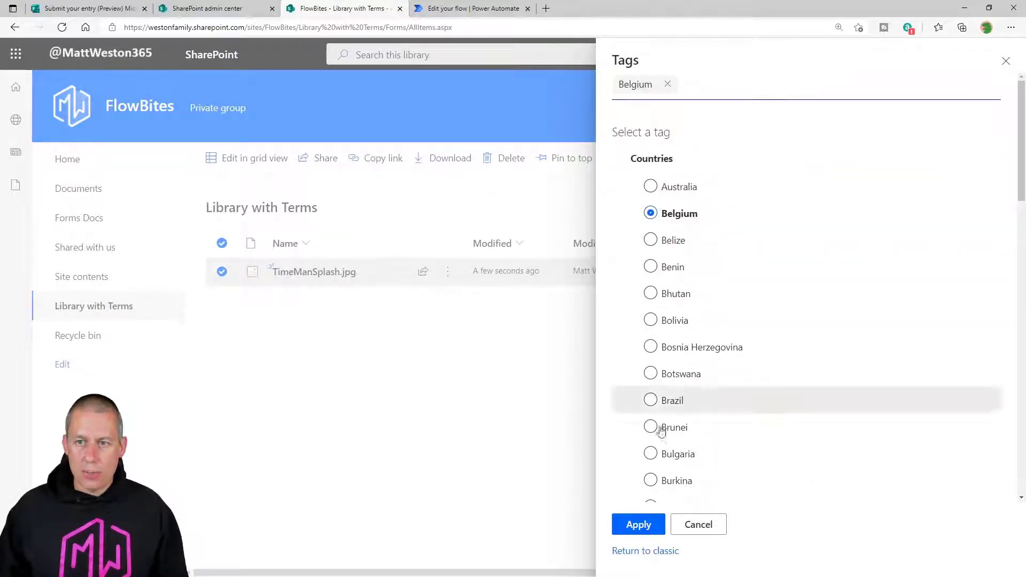
pyautogui.click(637, 524)
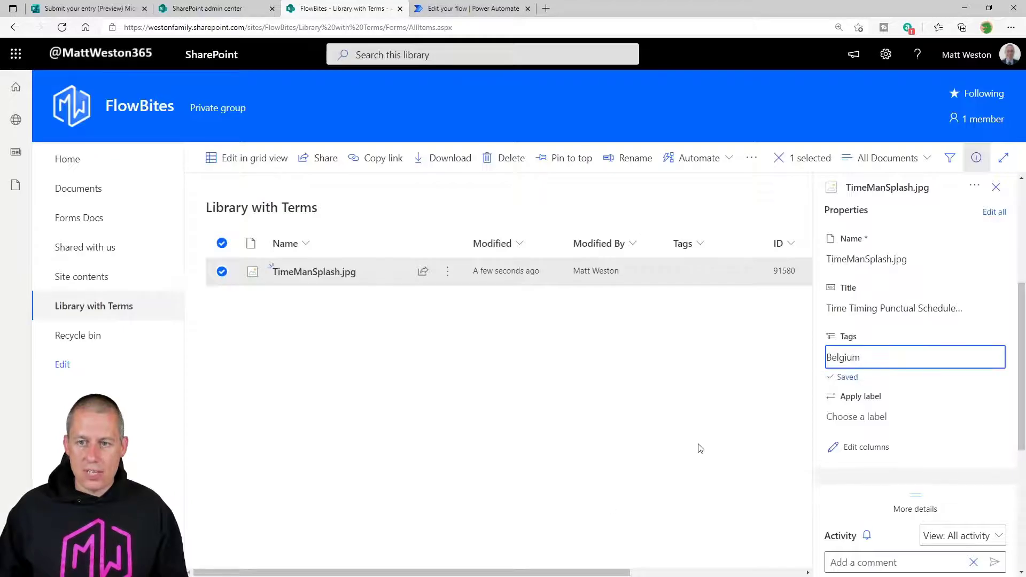
pyautogui.click(645, 370)
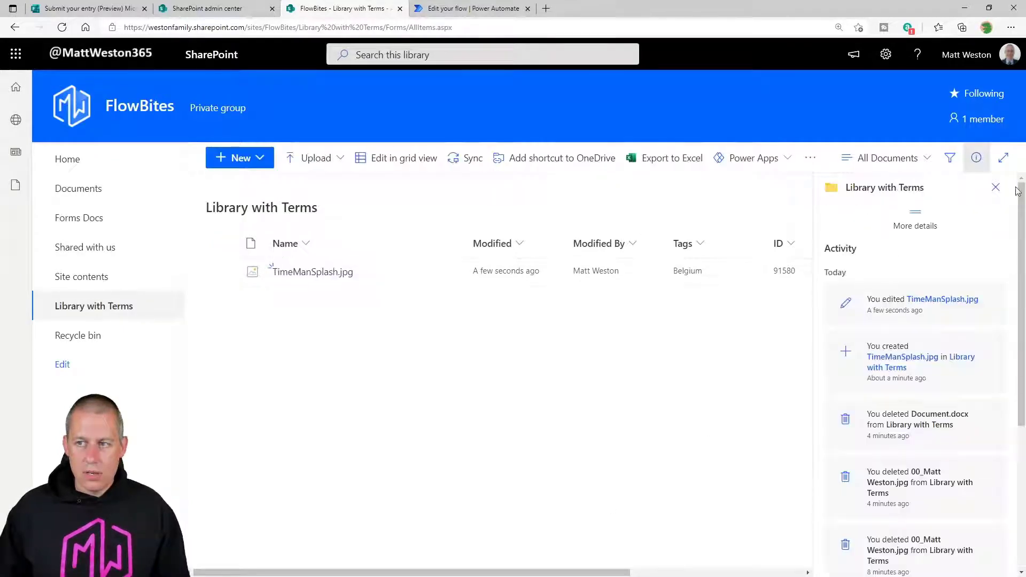
pyautogui.click(996, 188)
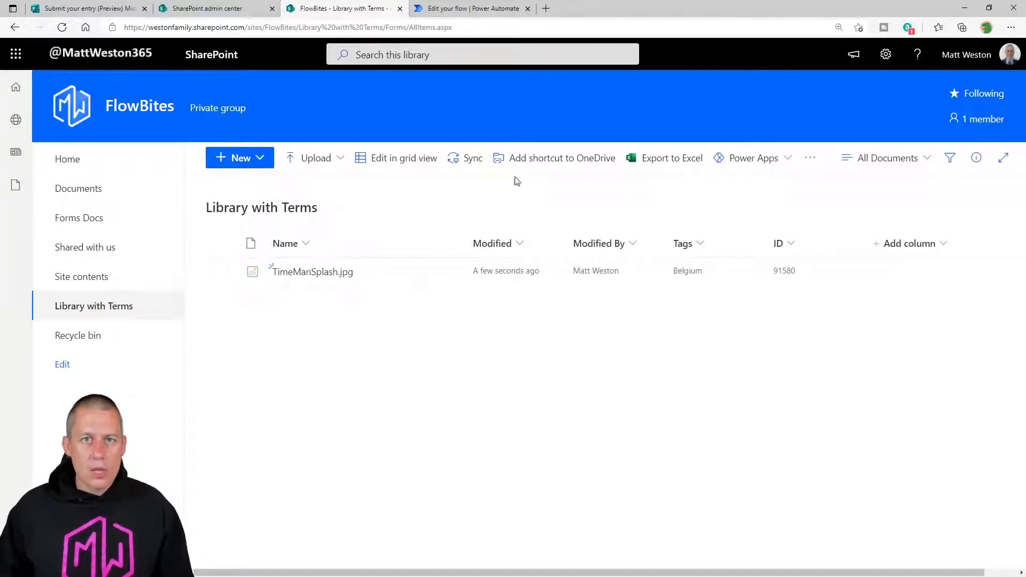
# Switch to the Power Automate flow and expand the Apply to each - Uploaded file loop to review its Update file properties action.
pyautogui.click(448, 12)
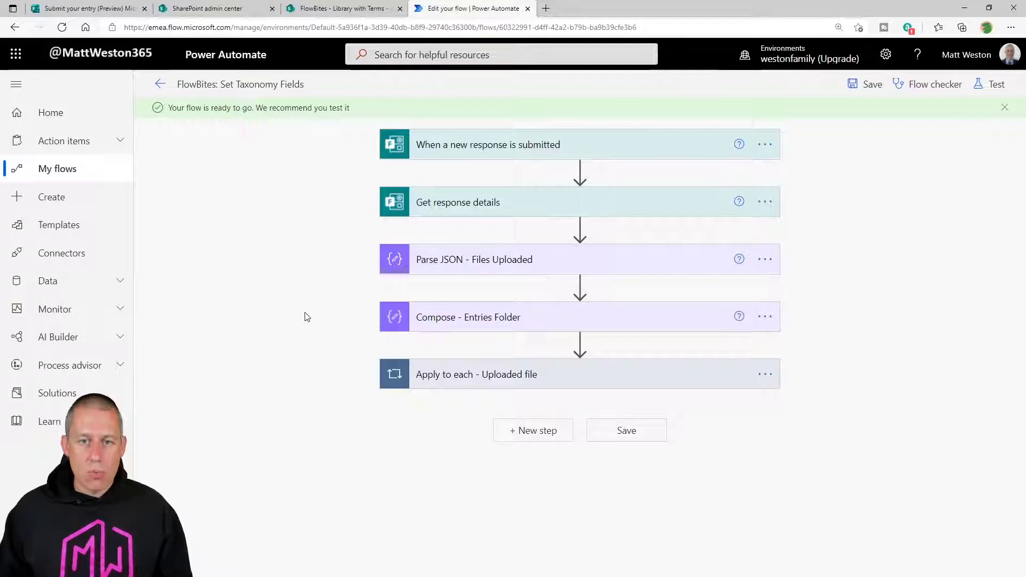
pyautogui.click(556, 381)
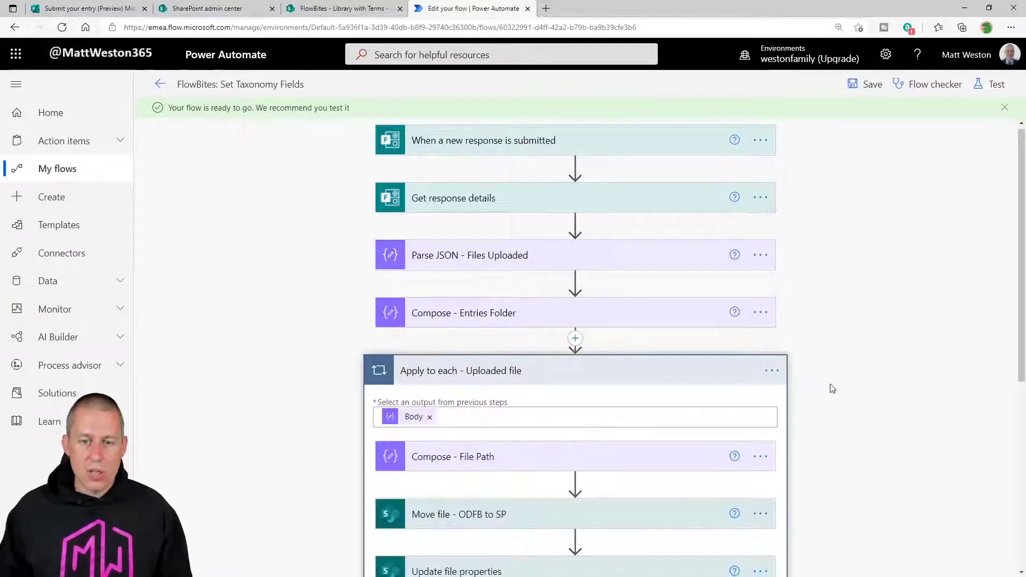
pyautogui.scroll(-5, 830, 385)
pyautogui.scroll(-1, 832, 389)
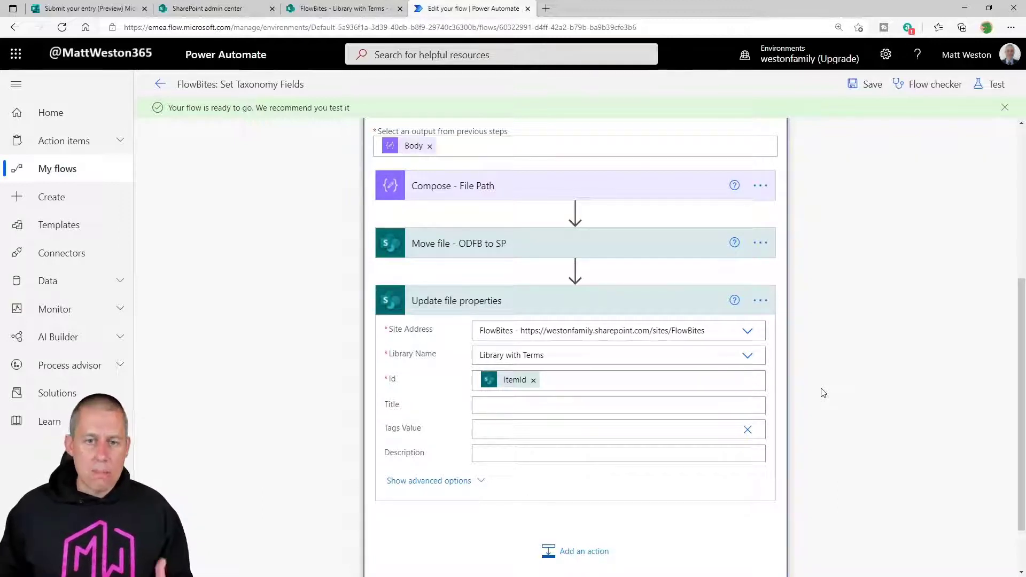
pyautogui.moveTo(538, 276)
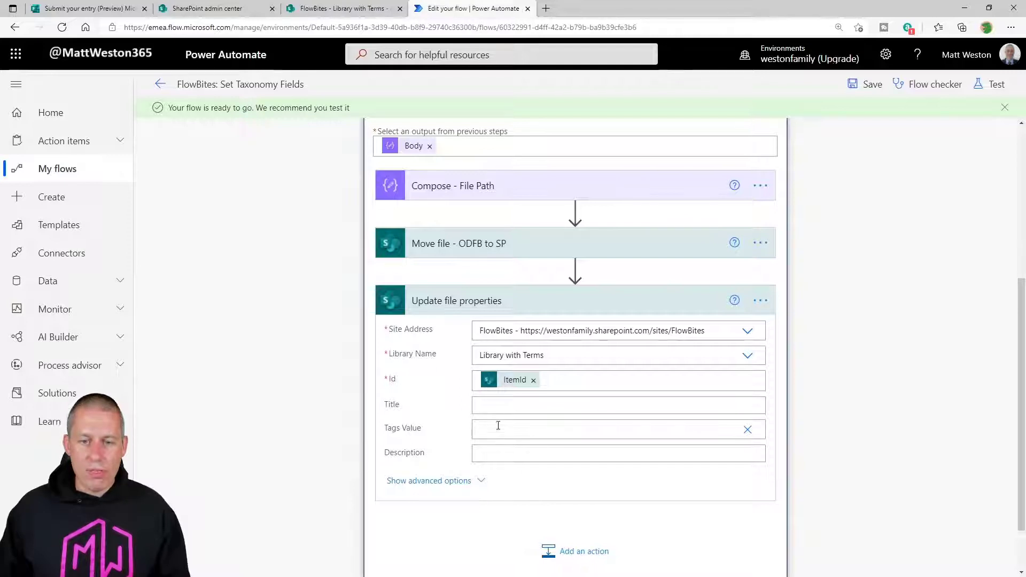
# Set Tags Value in the Update file properties action to the form answer "Which country are you representing?".
pyautogui.click(570, 427)
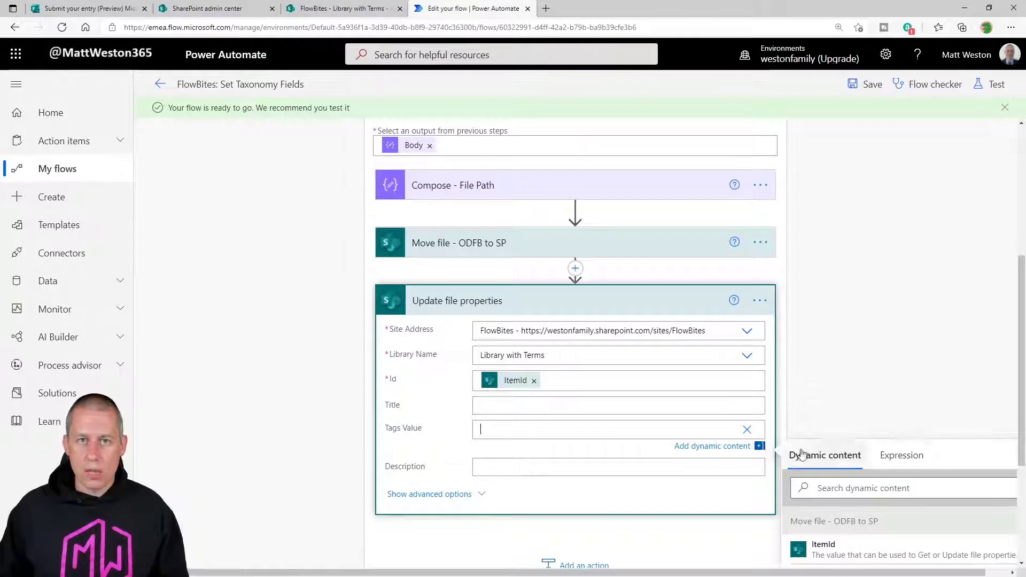
pyautogui.click(96, 8)
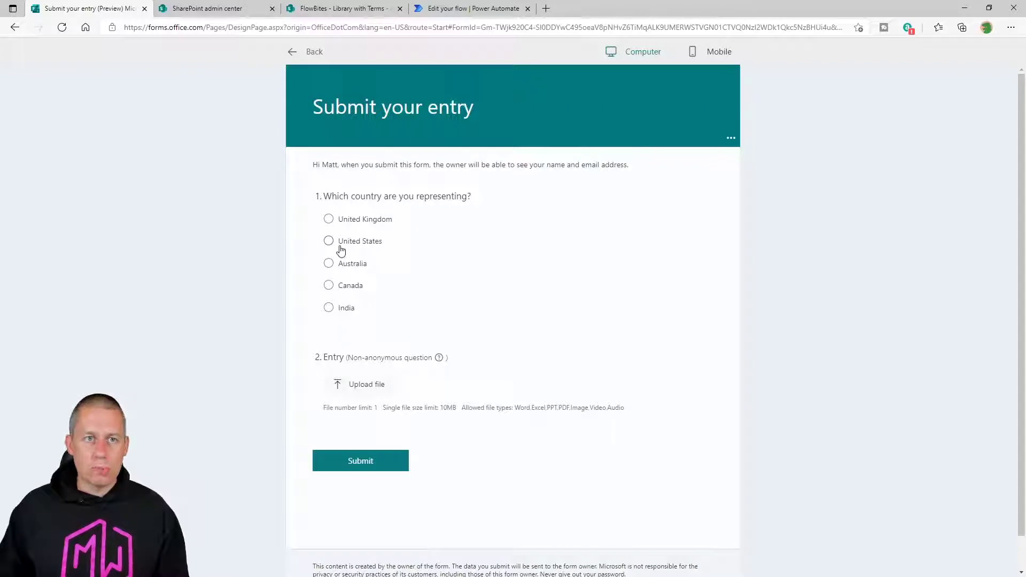
pyautogui.click(319, 11)
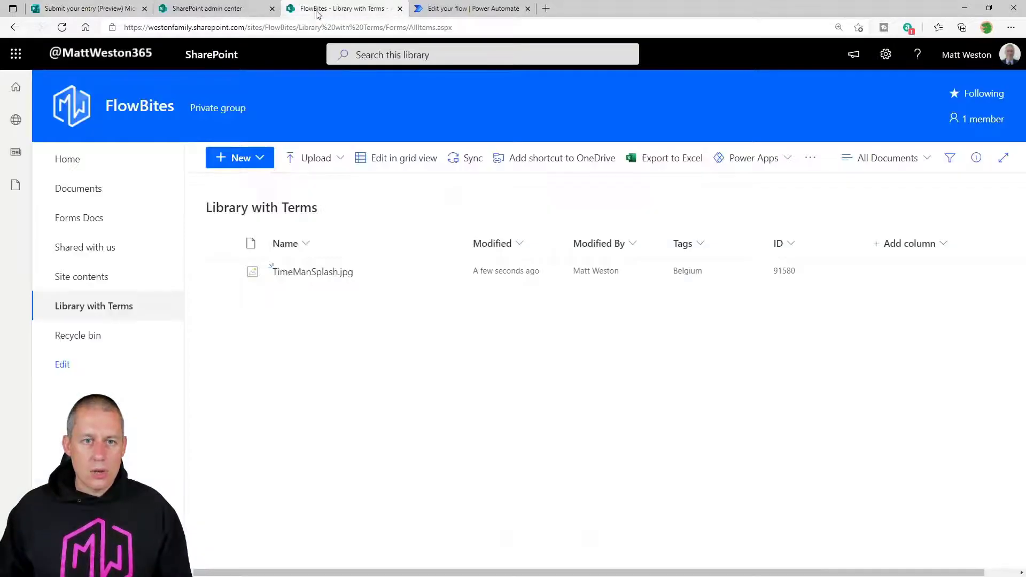
pyautogui.click(448, 9)
pyautogui.scroll(-3, 611, 327)
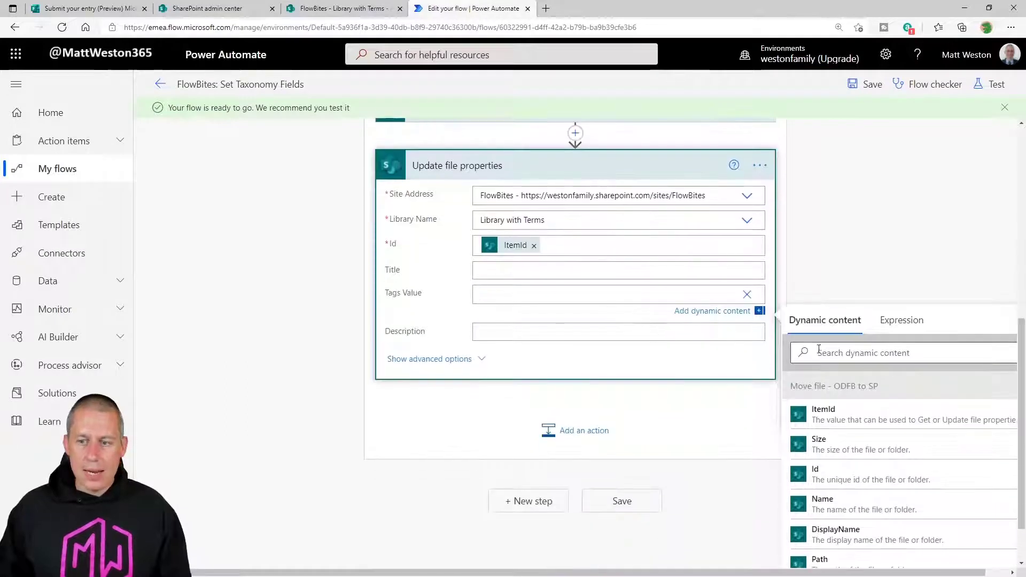
pyautogui.click(876, 352)
pyautogui.write('country')
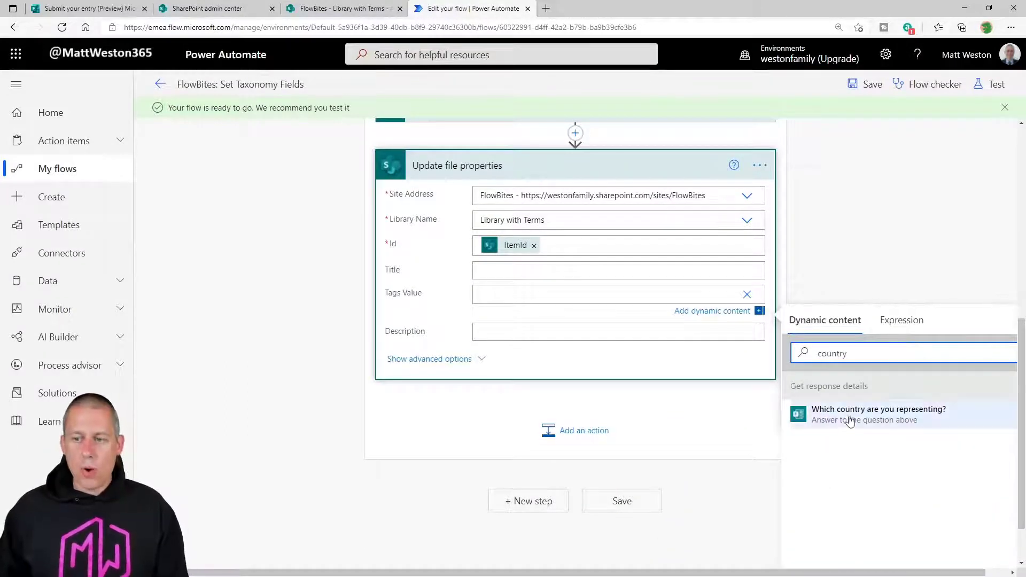
pyautogui.click(825, 418)
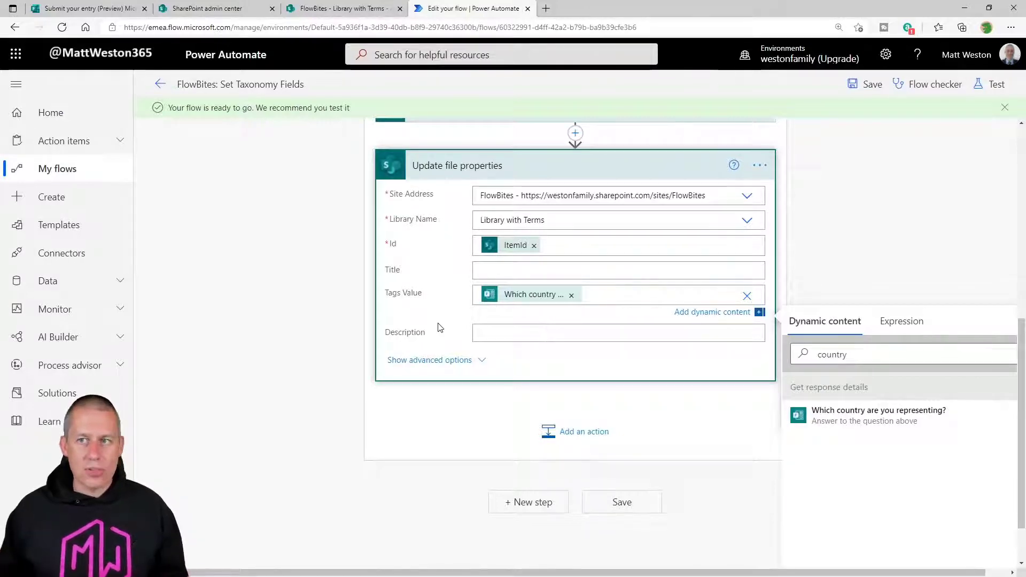
# Save the flow and start a manual test of it.
pyautogui.click(994, 87)
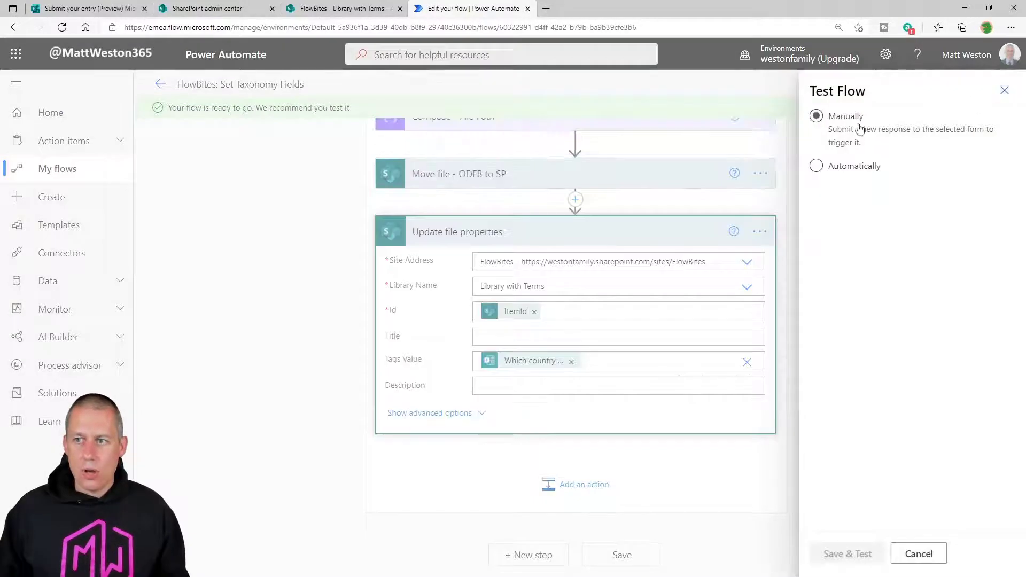
pyautogui.click(843, 129)
pyautogui.click(854, 553)
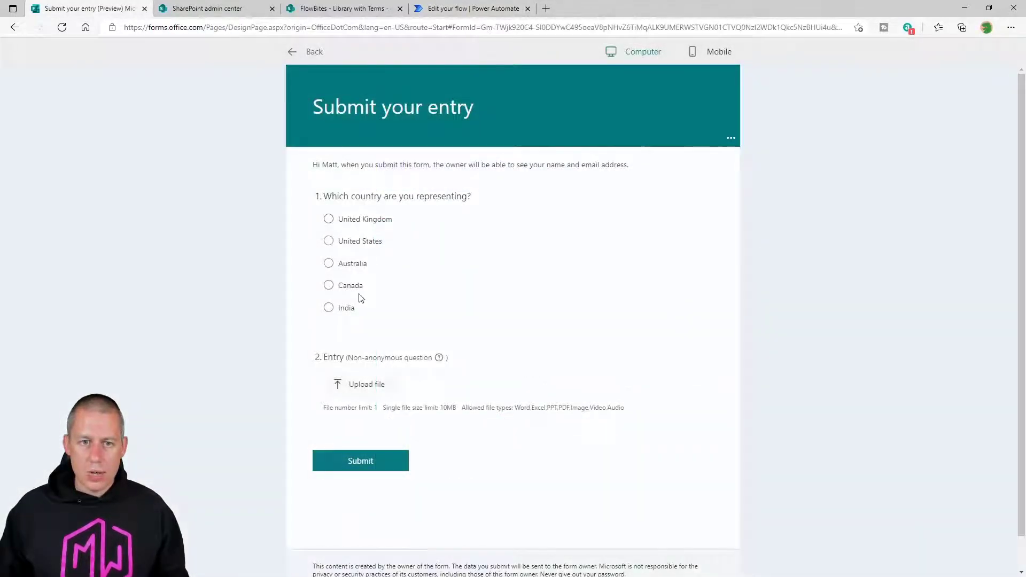
# Submit the entry form with Canada as the country and 00.jpg as the uploaded entry.
pyautogui.click(330, 285)
pyautogui.click(368, 387)
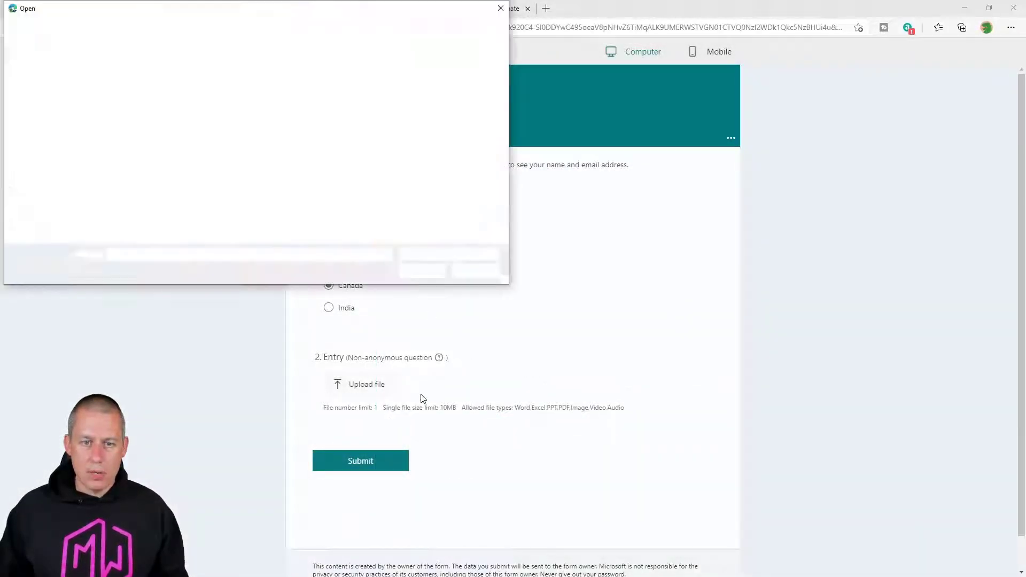
pyautogui.doubleClick(296, 98)
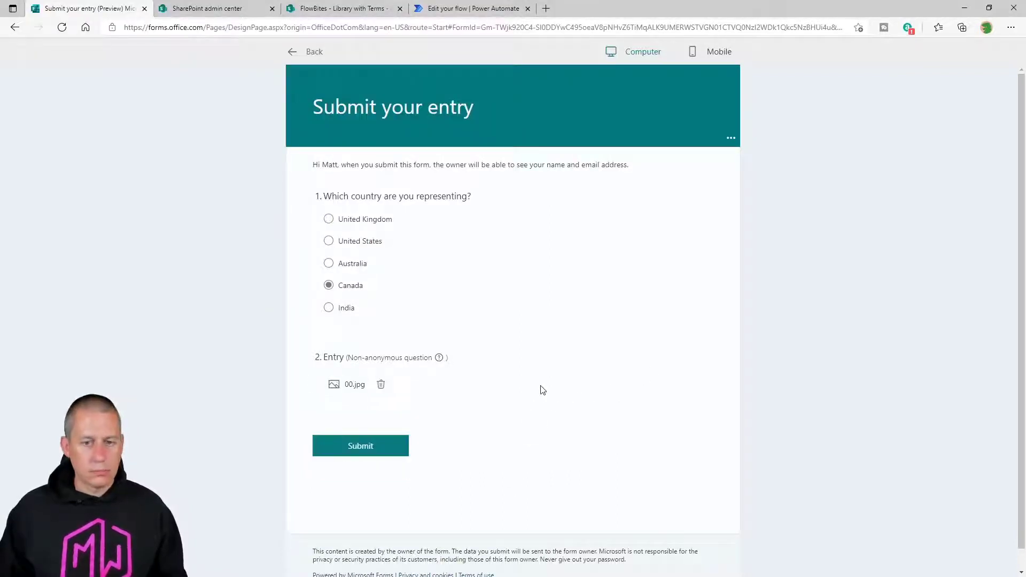
pyautogui.click(362, 449)
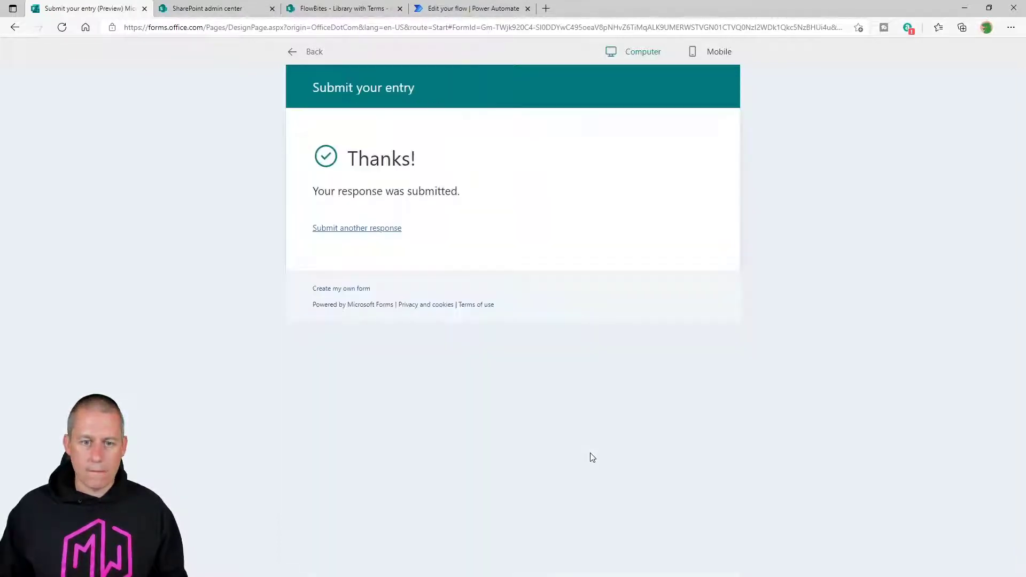
# In the flow's test run, examine the error details, inputs and outputs of the Update file properties action inside the loop.
pyautogui.click(464, 9)
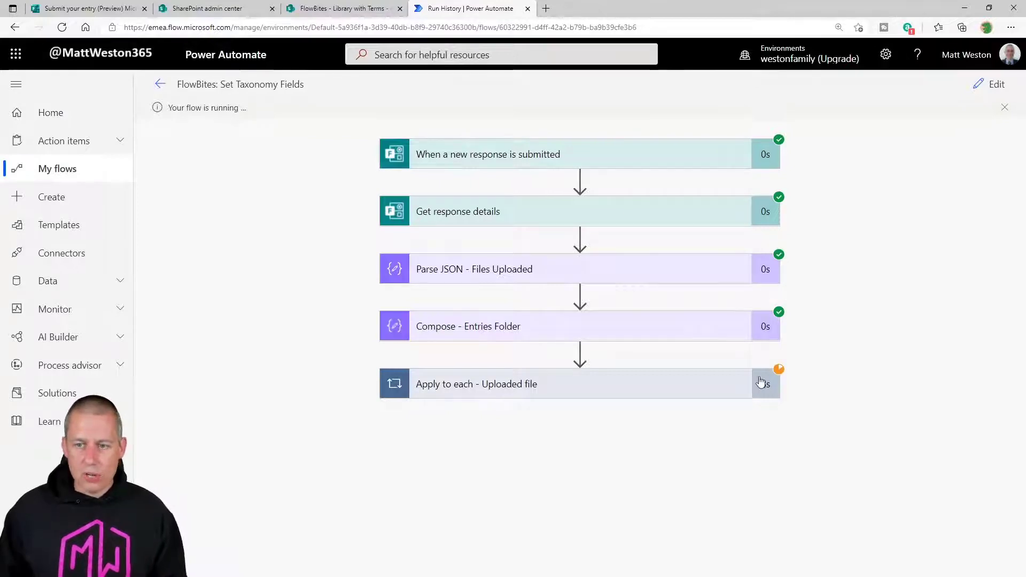
pyautogui.click(636, 390)
pyautogui.scroll(-2, 823, 381)
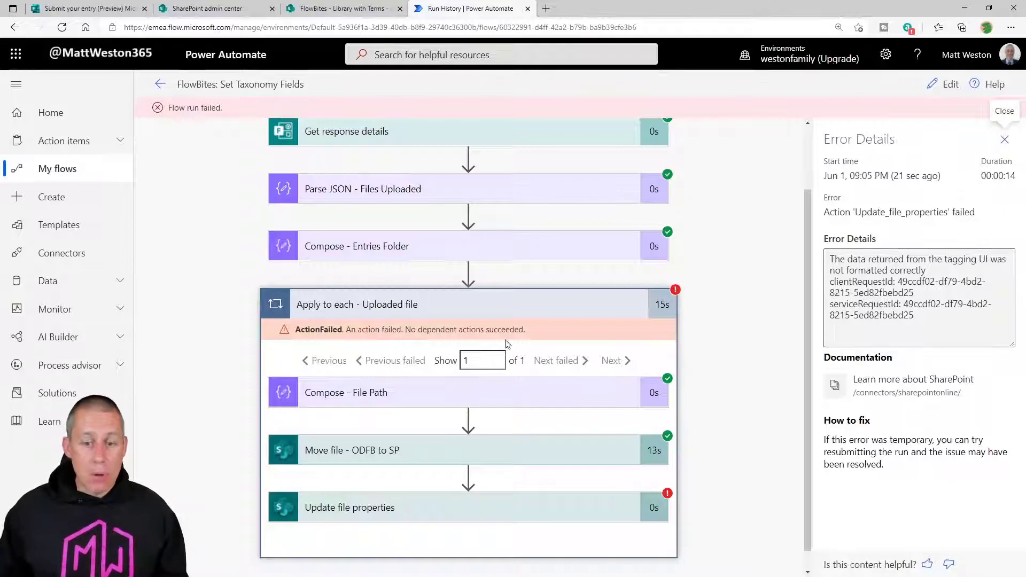
pyautogui.click(437, 505)
pyautogui.scroll(-10, 672, 391)
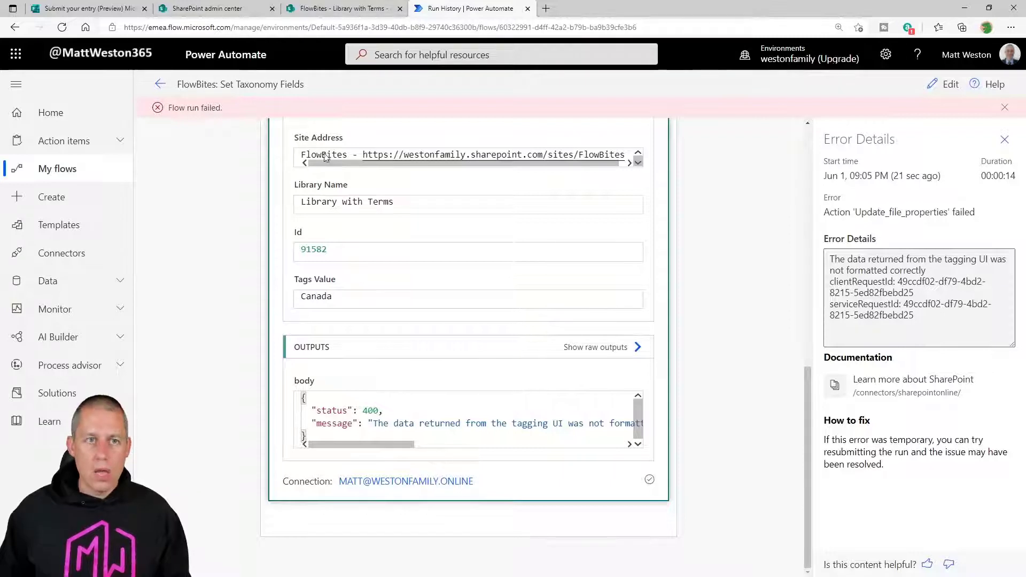
# Examine the Canada term's advanced and usage settings under Countries in the SharePoint term store, including its unique identifier, and return to the flow run.
pyautogui.click(232, 13)
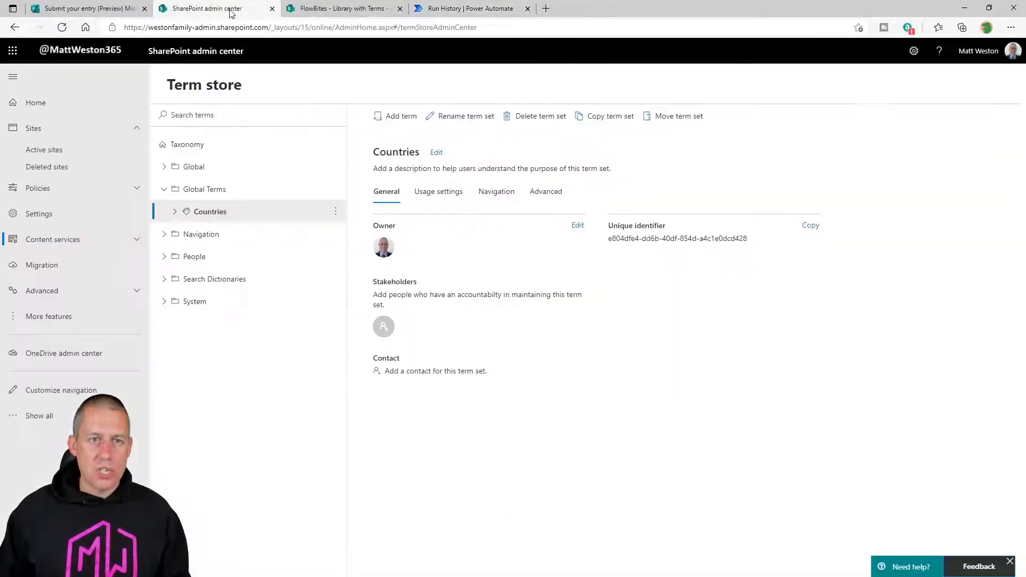
pyautogui.click(175, 212)
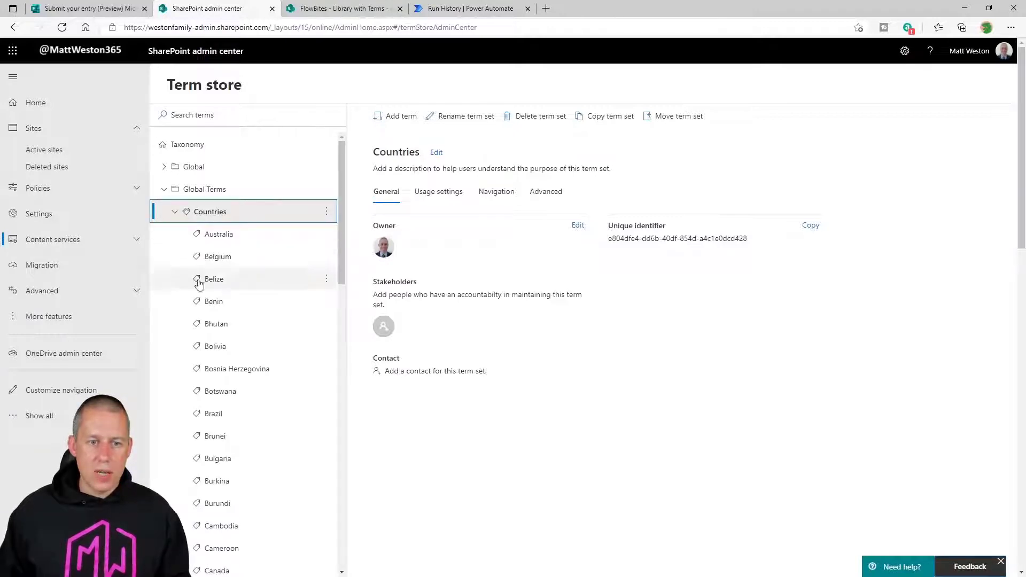
pyautogui.scroll(-4, 235, 414)
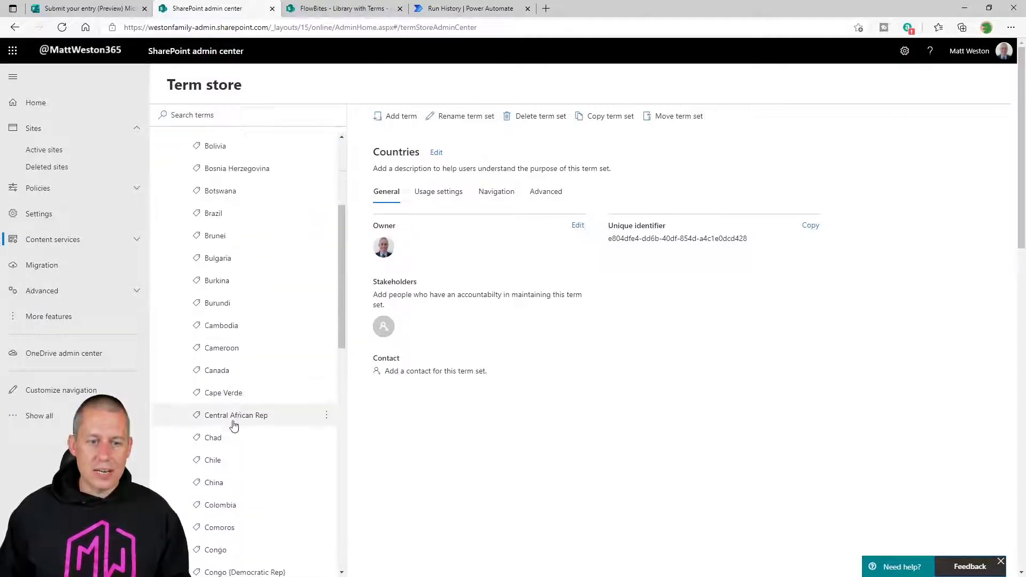
pyautogui.click(233, 376)
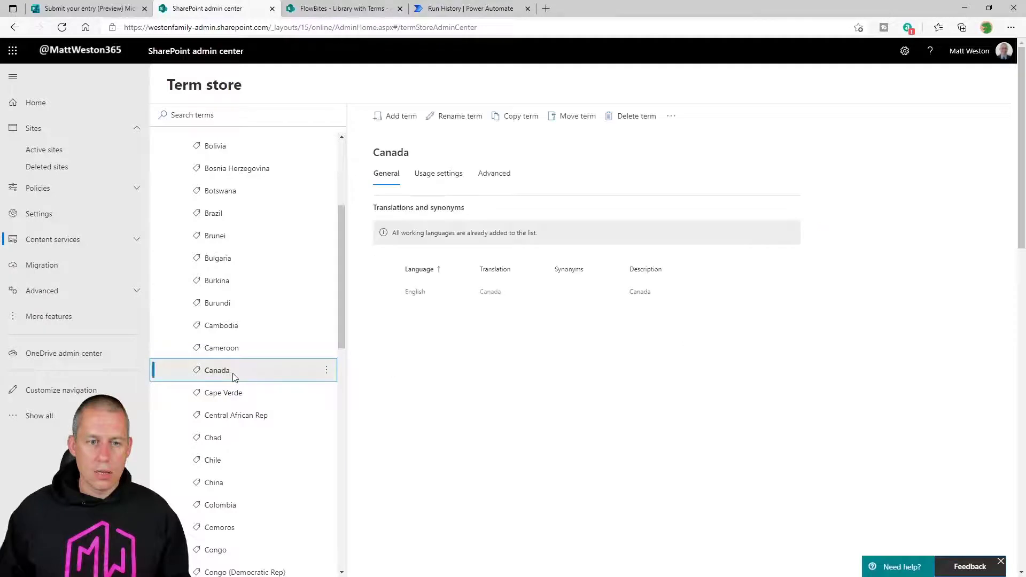
pyautogui.click(494, 176)
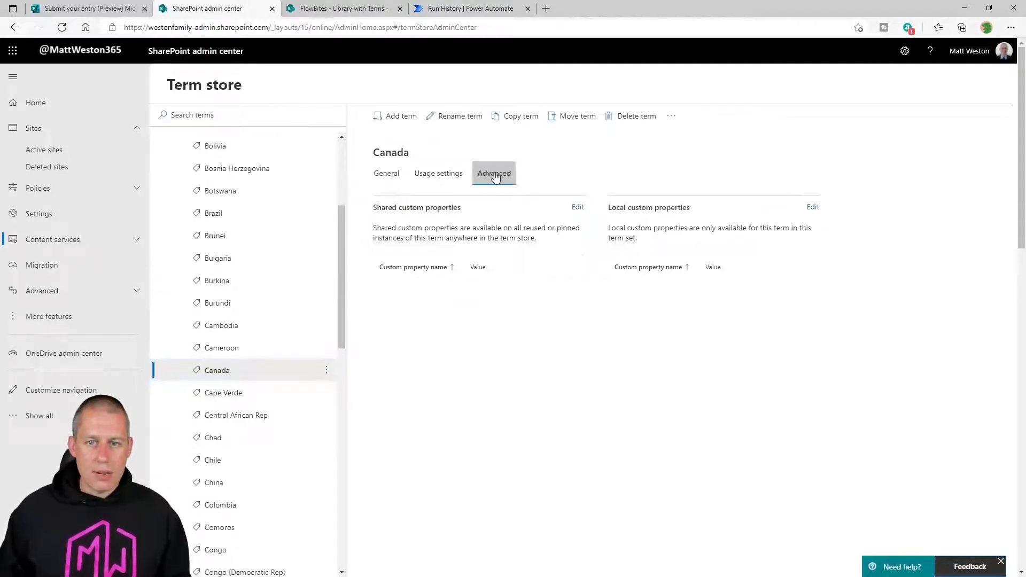
pyautogui.click(430, 176)
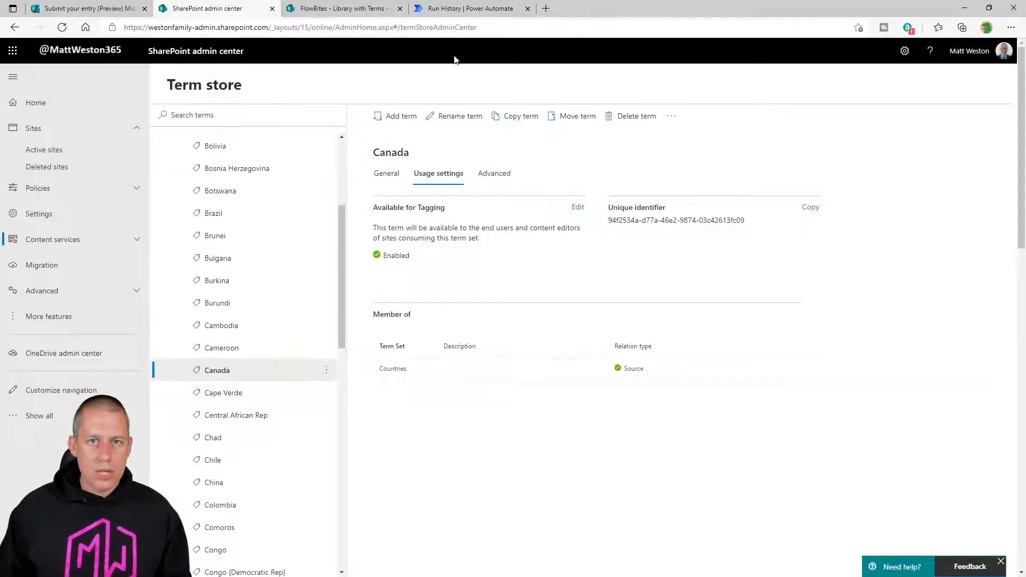
pyautogui.click(459, 8)
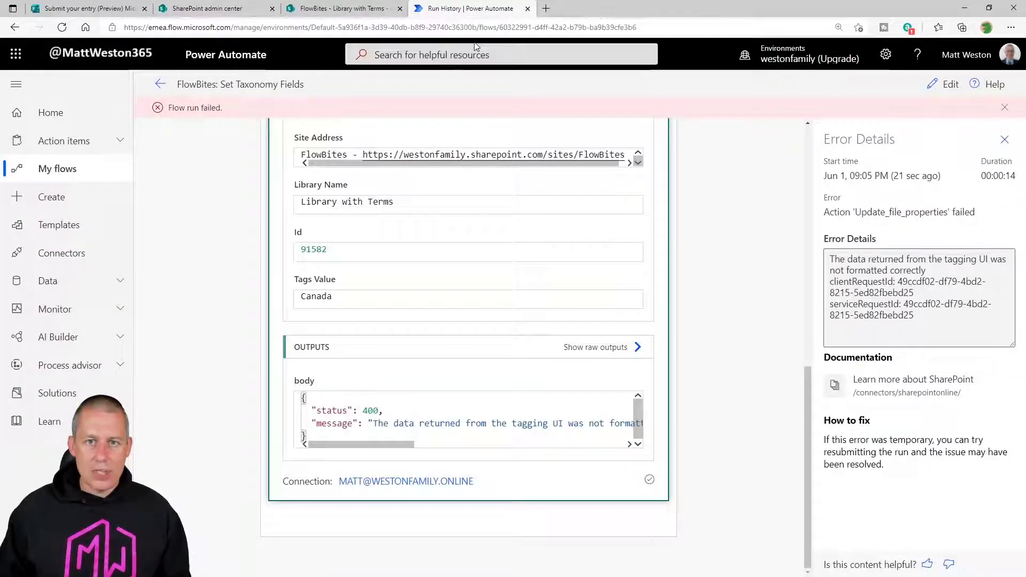
# Reopen the flow for editing and insert a Scope action directly after Get response details.
pyautogui.click(943, 85)
pyautogui.click(517, 352)
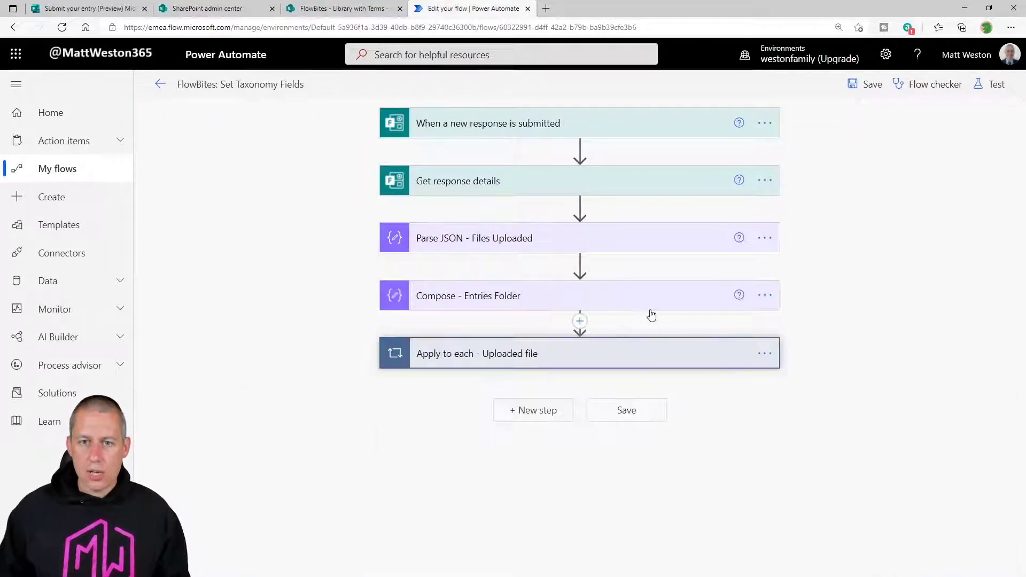
pyautogui.click(579, 207)
pyautogui.click(586, 229)
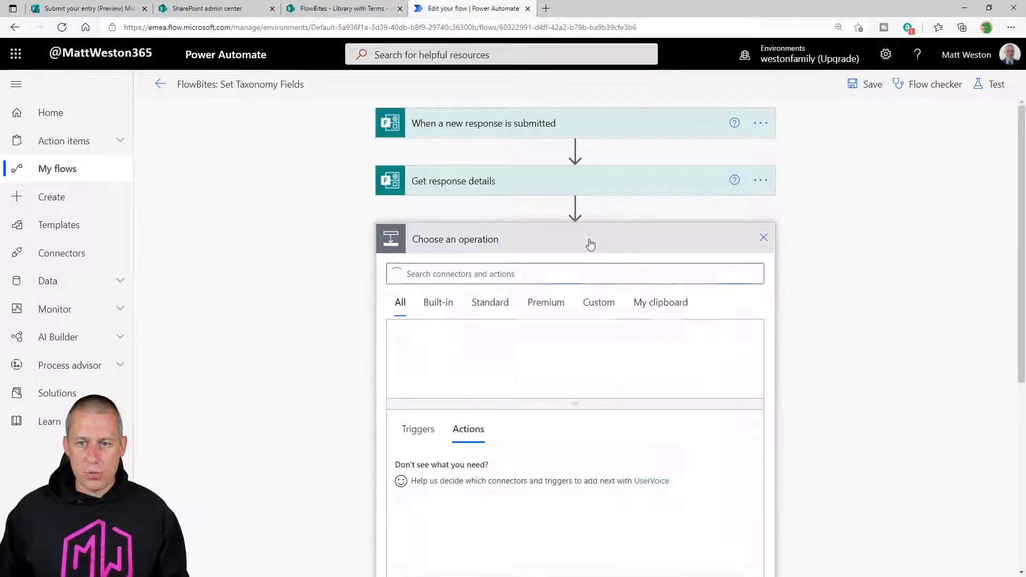
pyautogui.write('Scope')
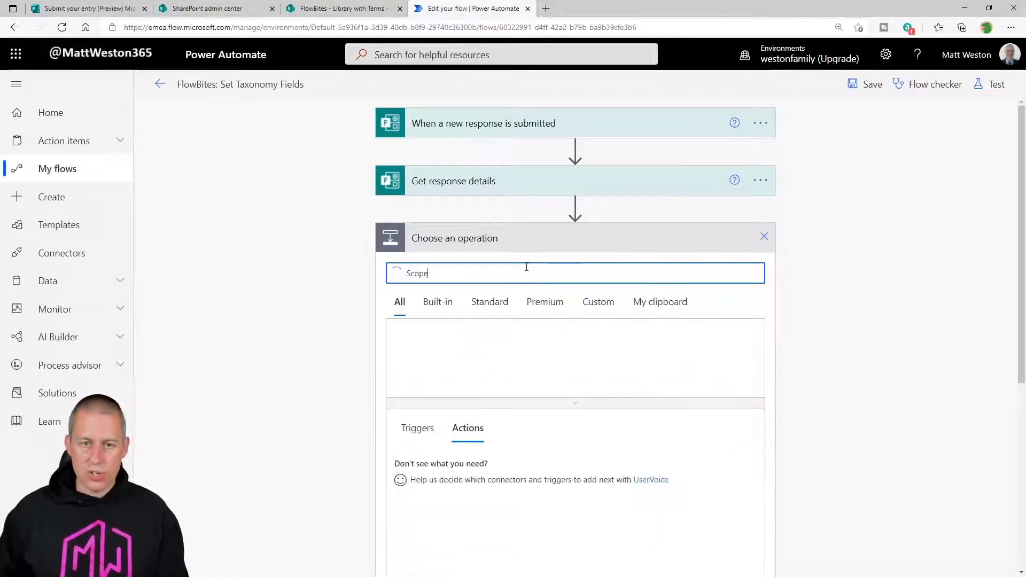
pyautogui.click(425, 460)
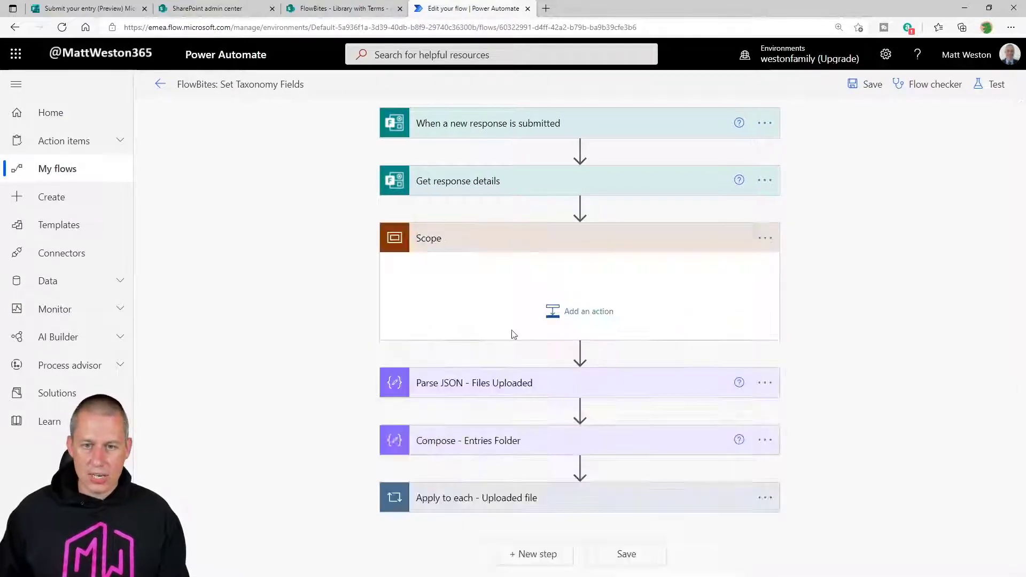
# Rename the new scope as "Scope - Move and Tag File".
pyautogui.click(764, 238)
pyautogui.click(825, 261)
pyautogui.click(575, 246)
pyautogui.write('-')
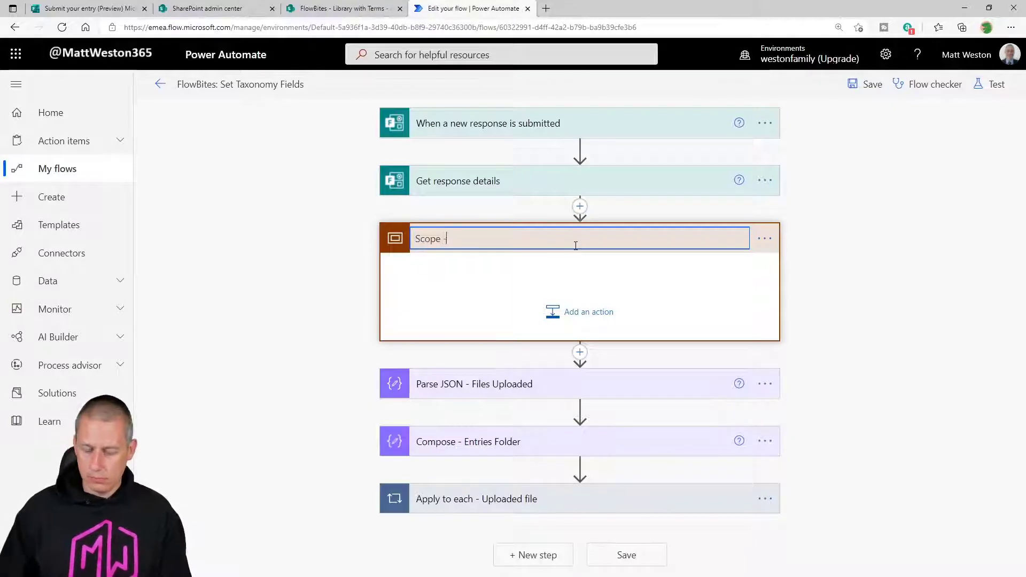
pyautogui.write(' Move and Tag File')
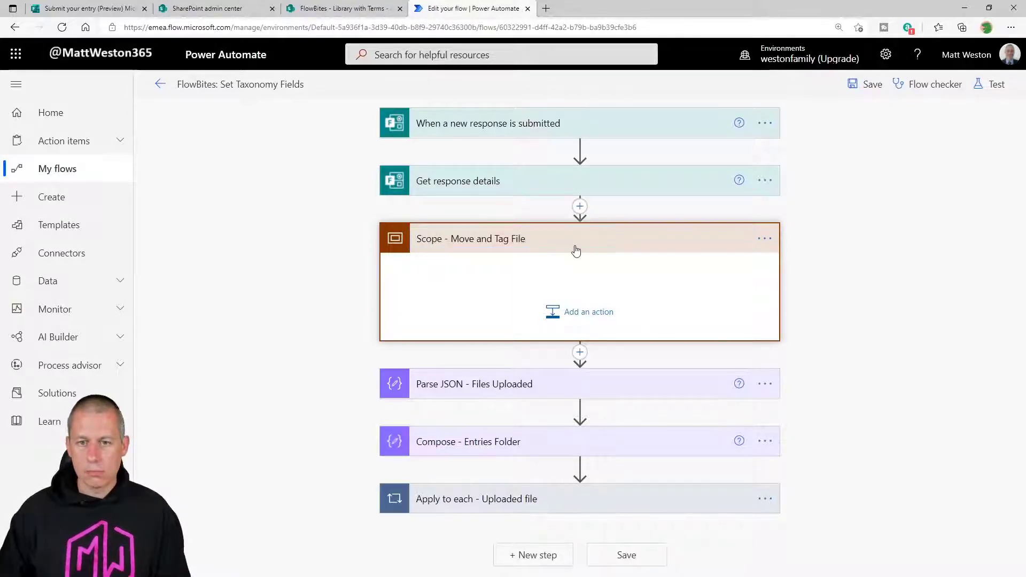
# Move Parse JSON - Files Uploaded, Compose - Entries Folder and Apply to each - Uploaded file into the scope in that order, and collapse it.
pyautogui.moveTo(517, 395); pyautogui.dragTo(540, 293)
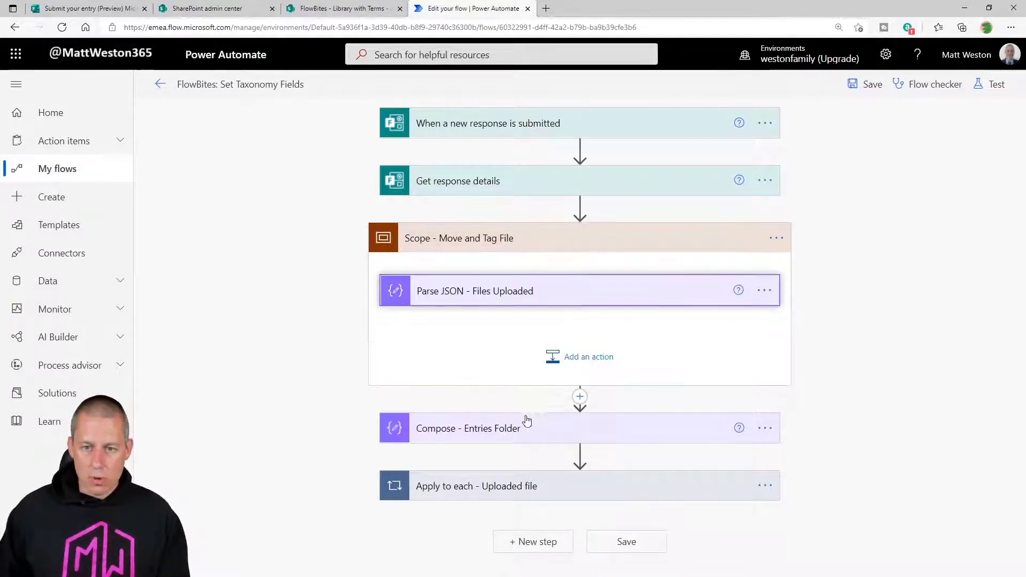
pyautogui.moveTo(524, 419); pyautogui.dragTo(542, 344)
pyautogui.moveTo(531, 483); pyautogui.dragTo(539, 382)
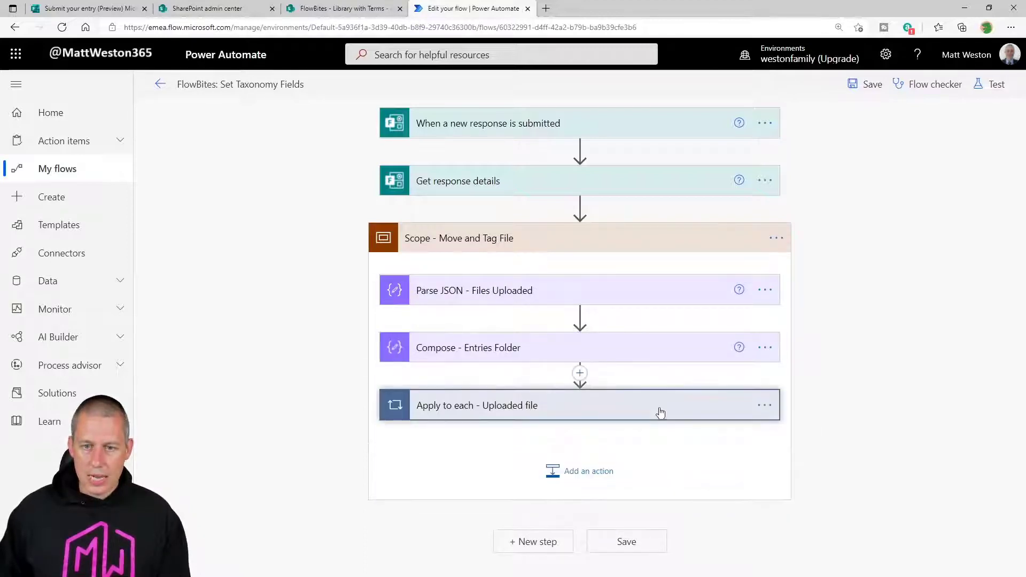
pyautogui.click(626, 238)
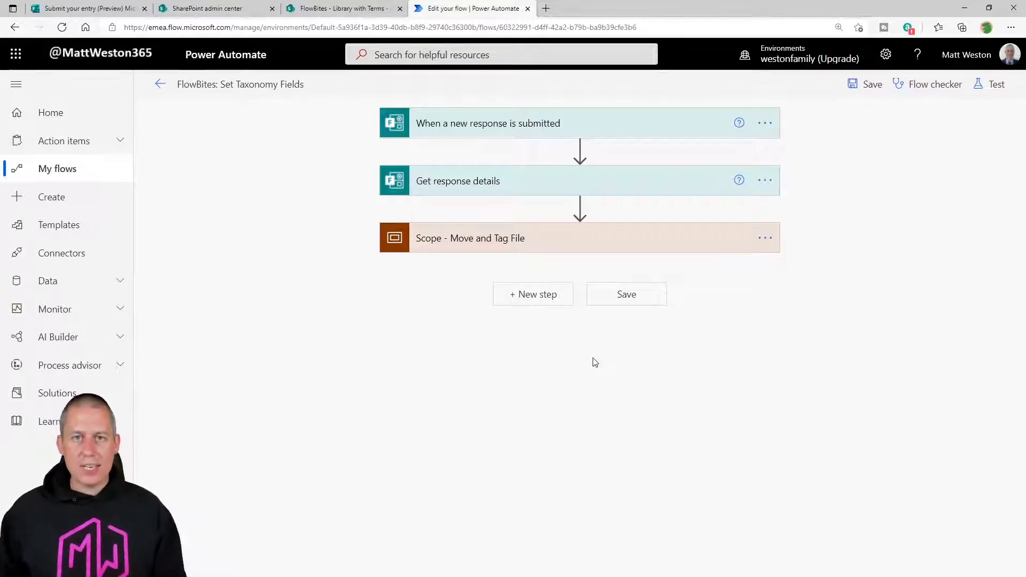
# Insert a SharePoint "Send an HTTP request to SharePoint" action between Get response details and the Move and Tag File scope.
pyautogui.moveTo(578, 208)
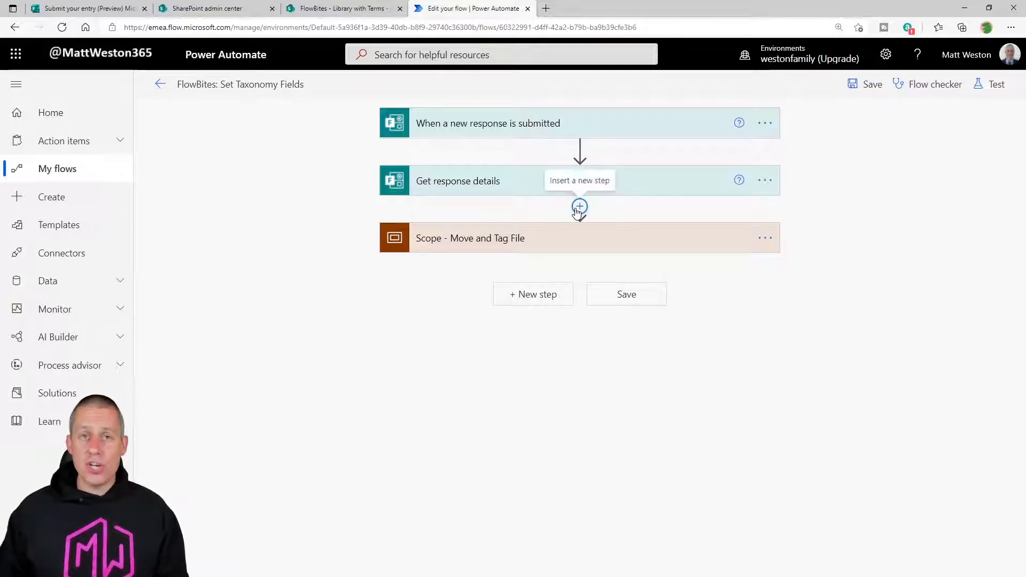
pyautogui.click(578, 207)
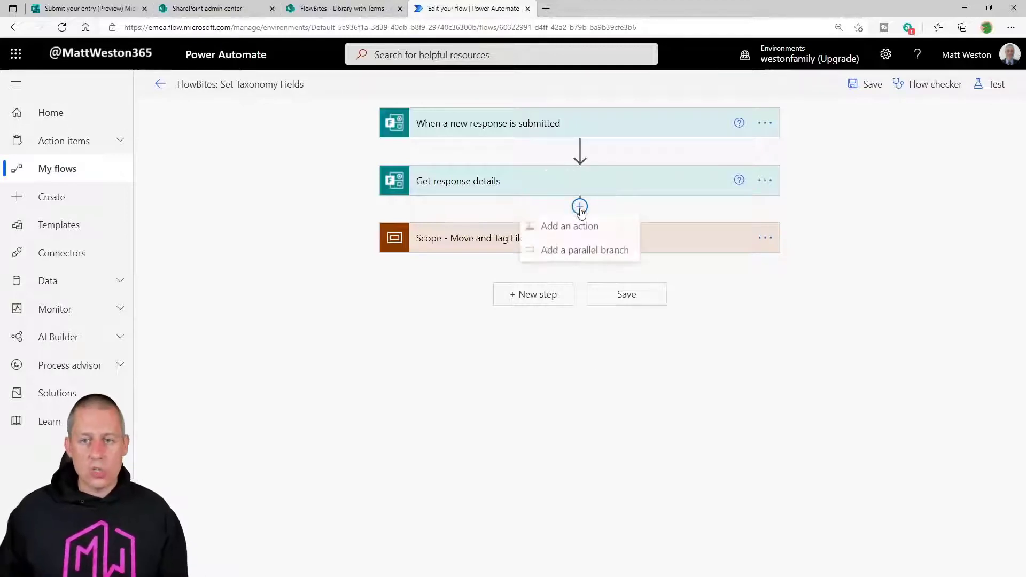
pyautogui.click(583, 230)
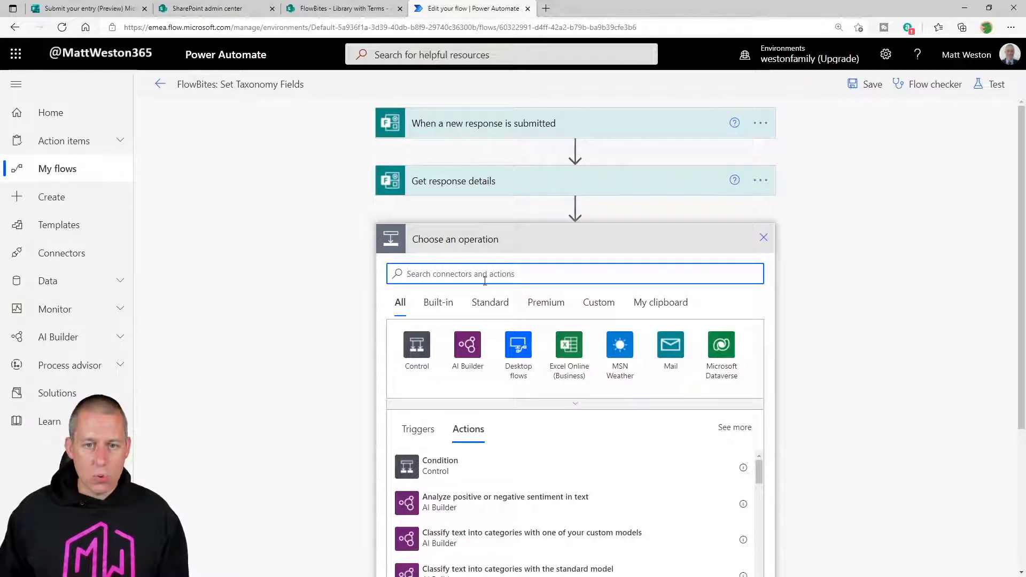
pyautogui.write('sharepoint')
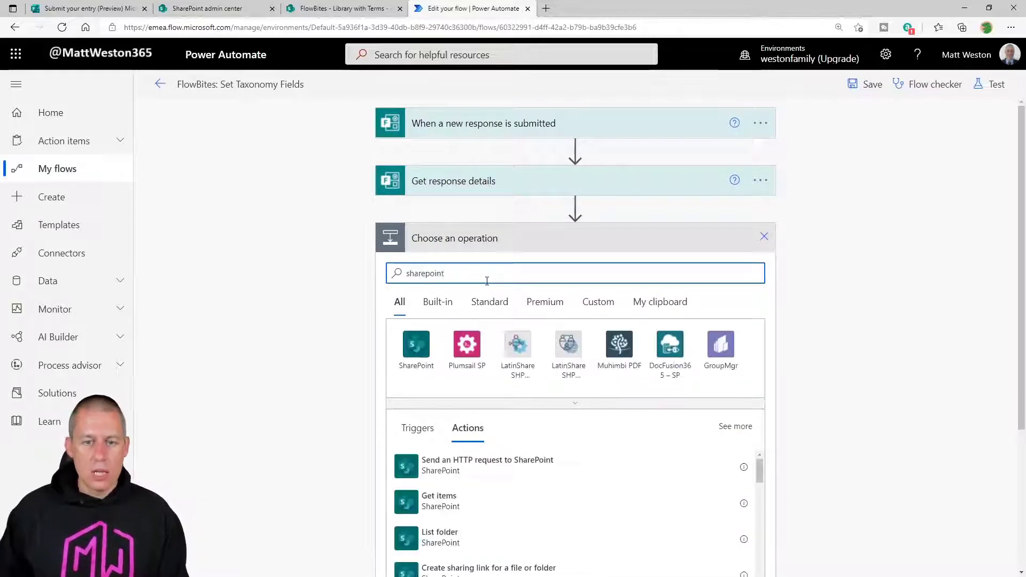
pyautogui.click(417, 350)
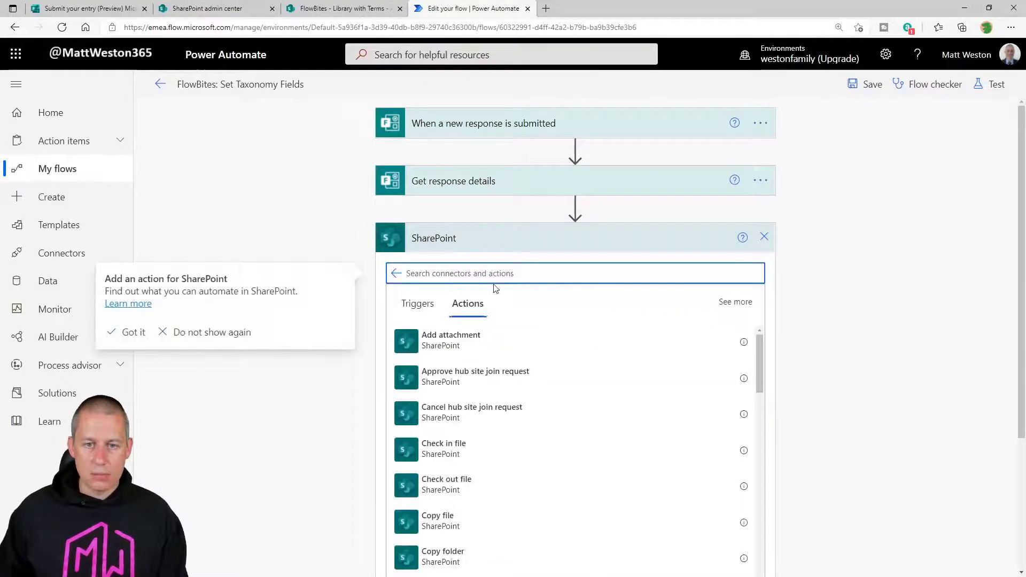
pyautogui.write('term')
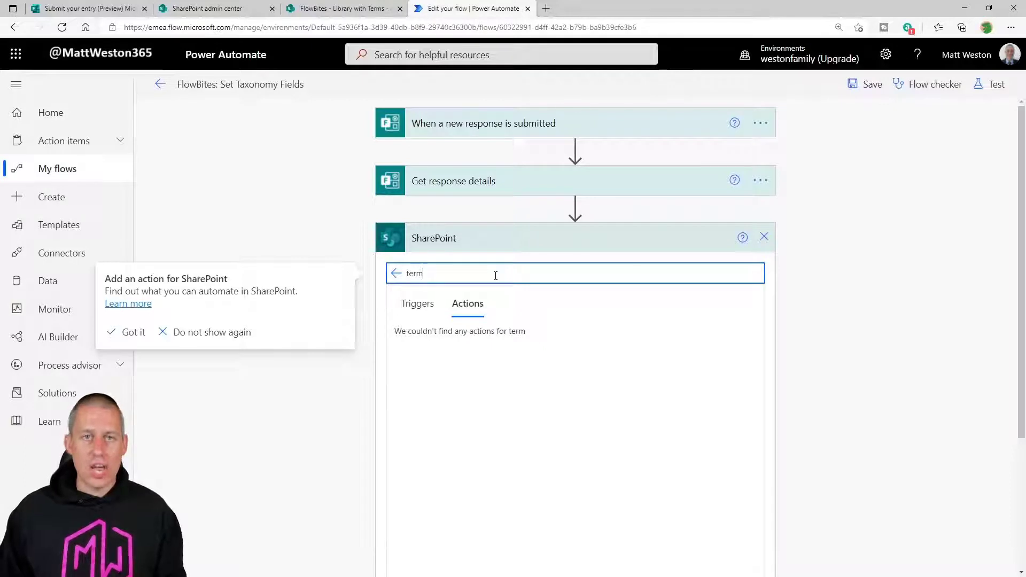
pyautogui.doubleClick(495, 275)
pyautogui.write('http')
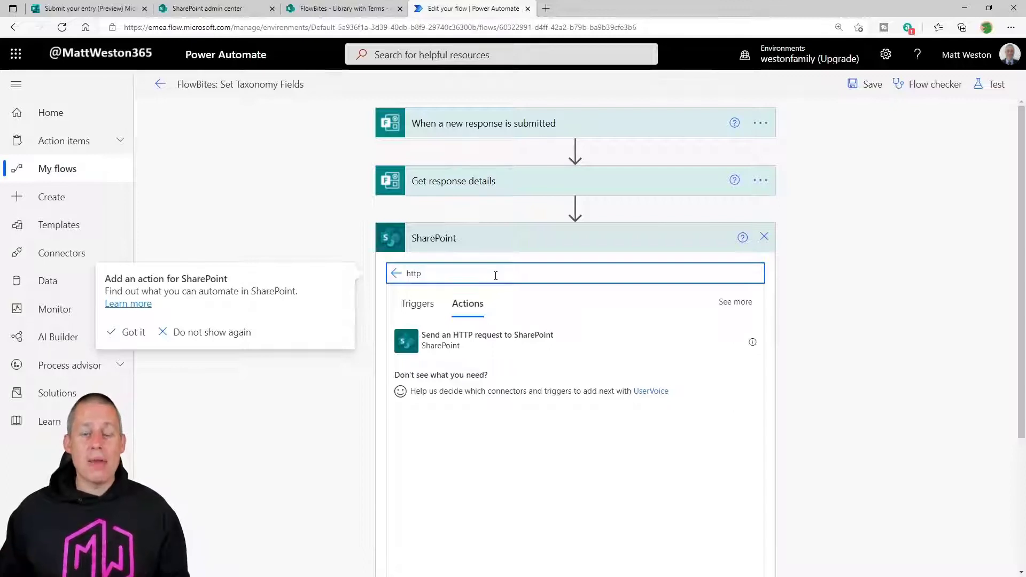
pyautogui.click(451, 342)
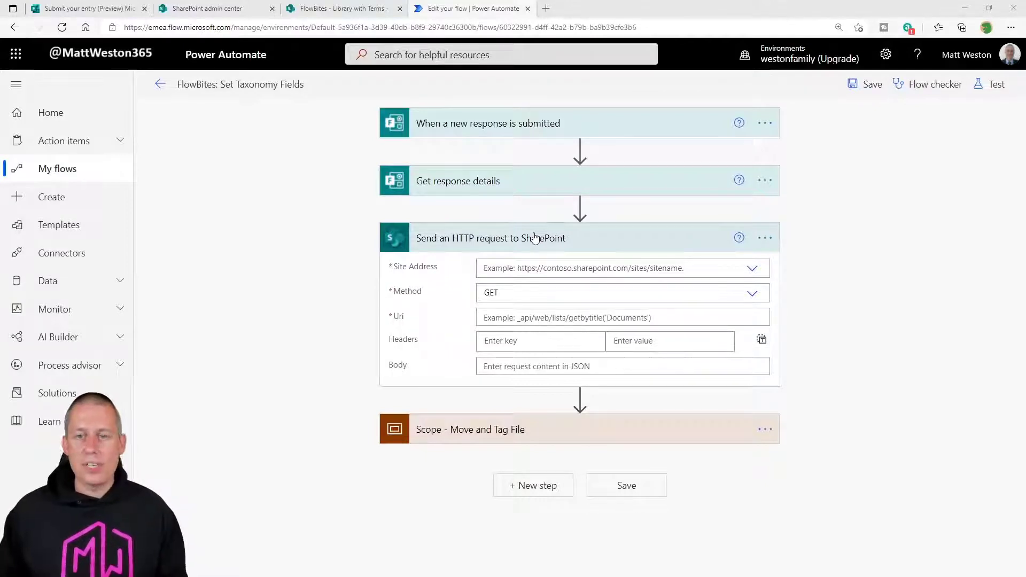
# Insert a Compose action directly after Get response details and rename it "Compose - Term Group".
pyautogui.click(580, 206)
pyautogui.click(557, 228)
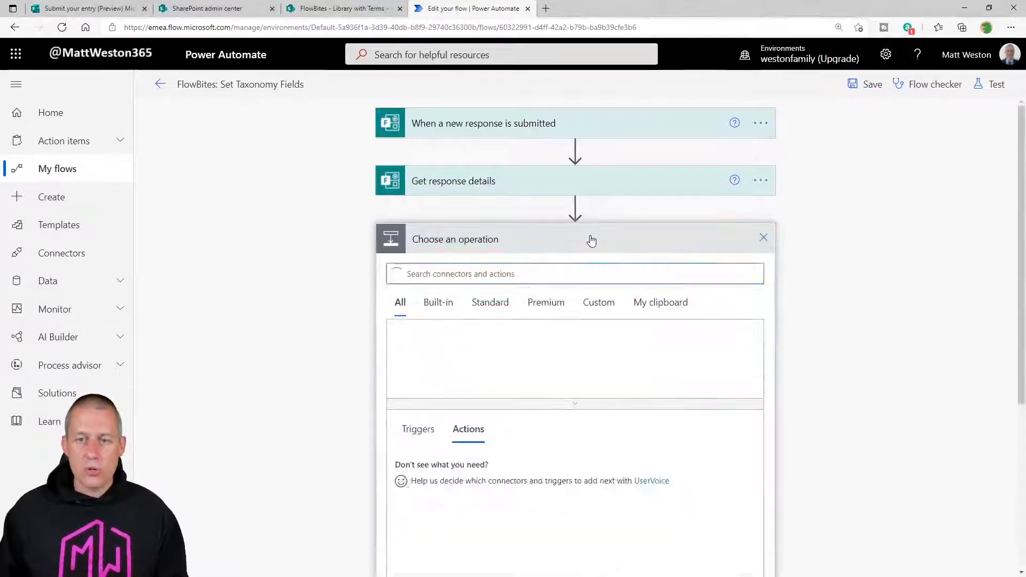
pyautogui.write('Compose')
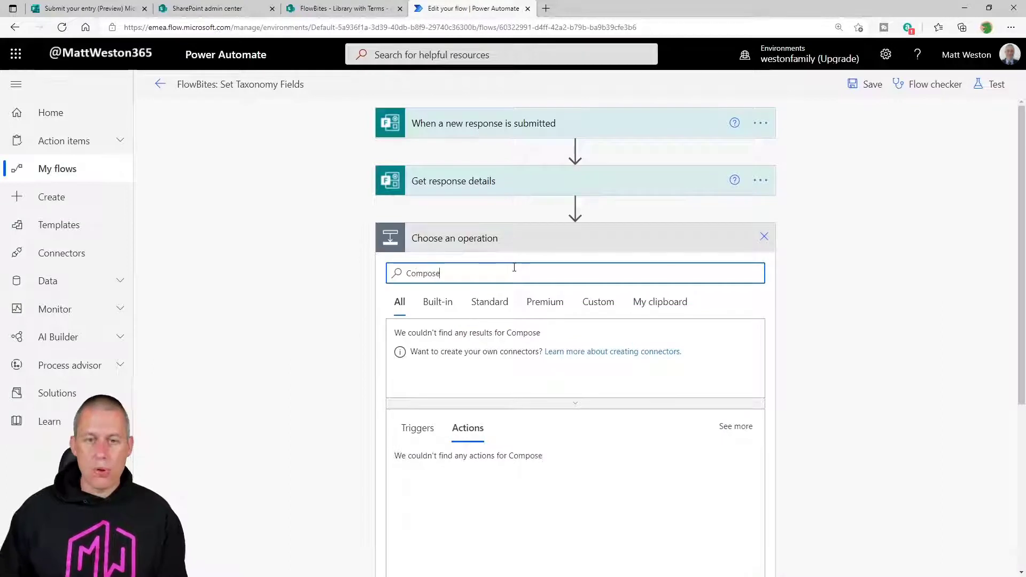
pyautogui.click(561, 468)
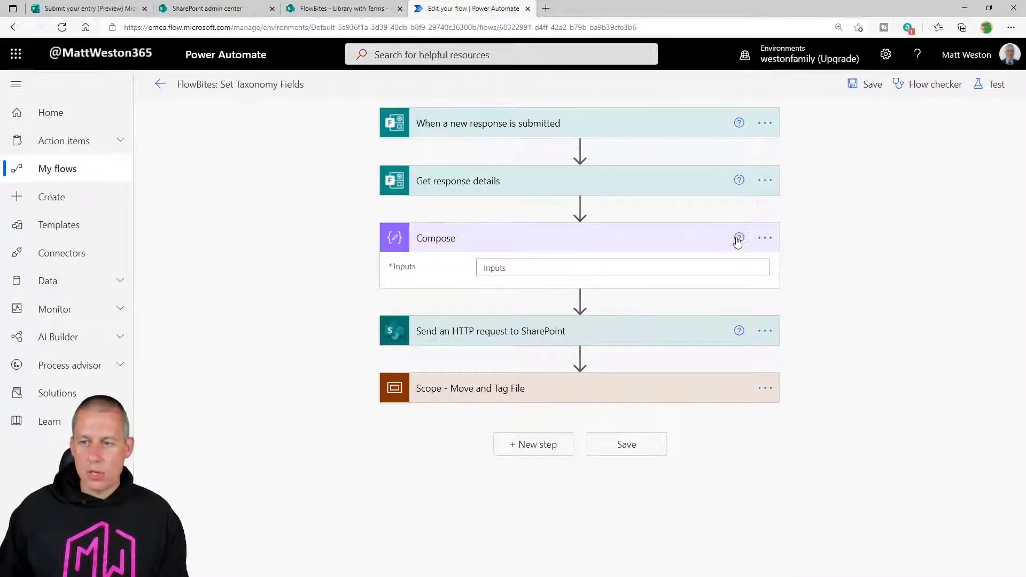
pyautogui.click(764, 239)
pyautogui.click(817, 266)
pyautogui.click(548, 239)
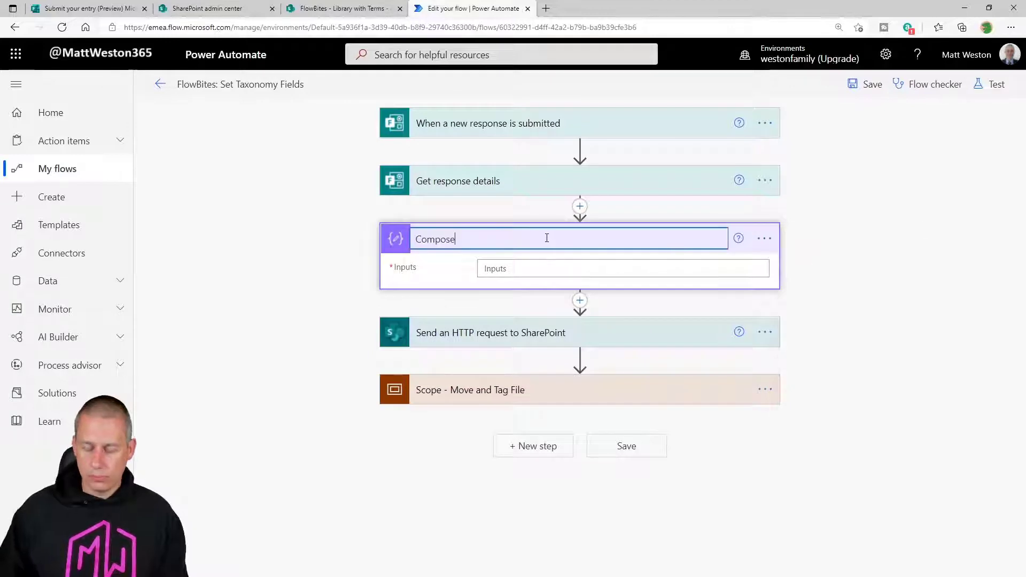
pyautogui.write('- Term Group')
pyautogui.press('Return')
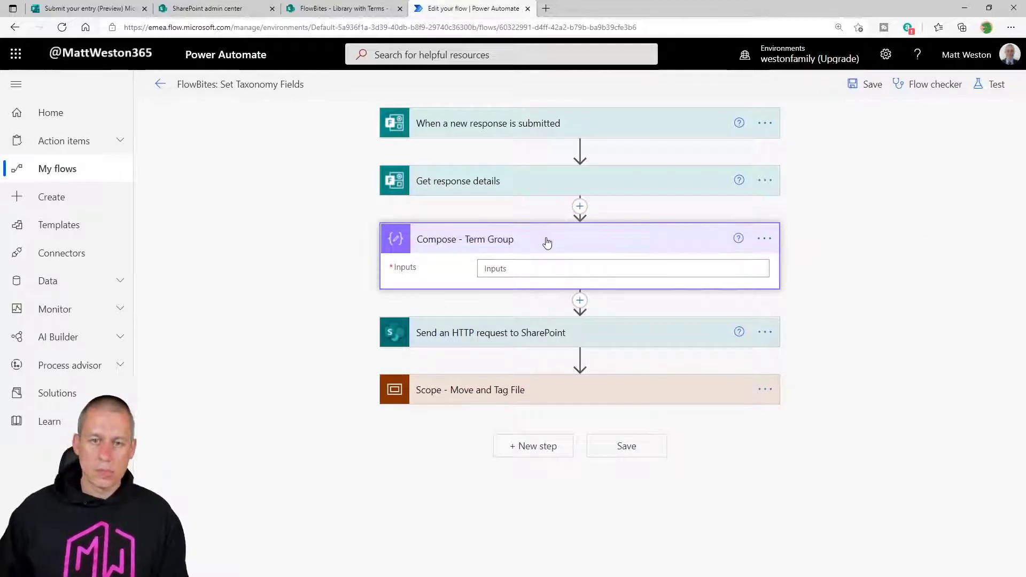
# Insert another Compose action below Compose - Term Group and rename it "Compose - Term Set".
pyautogui.click(579, 300)
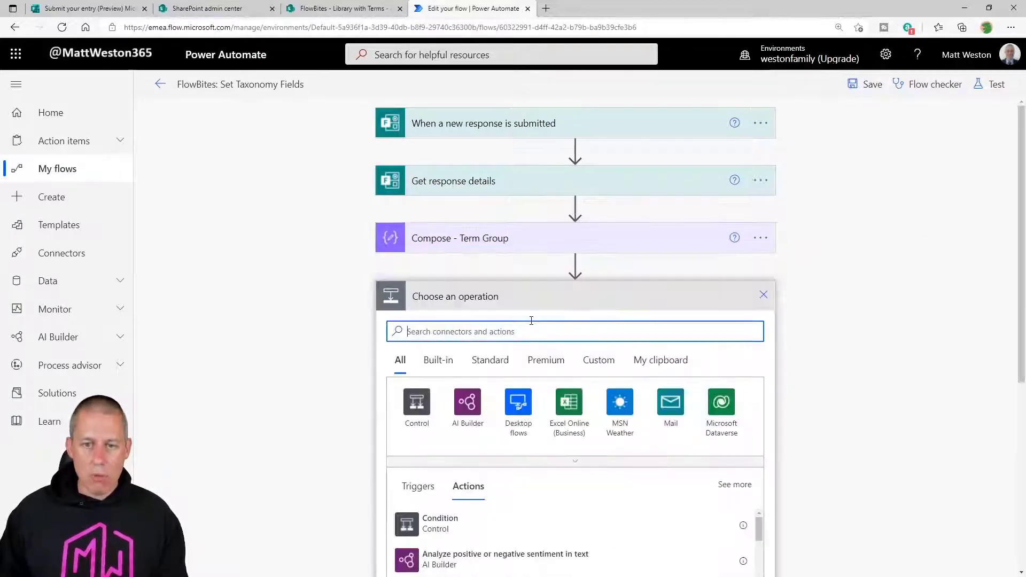
pyautogui.write('Compose')
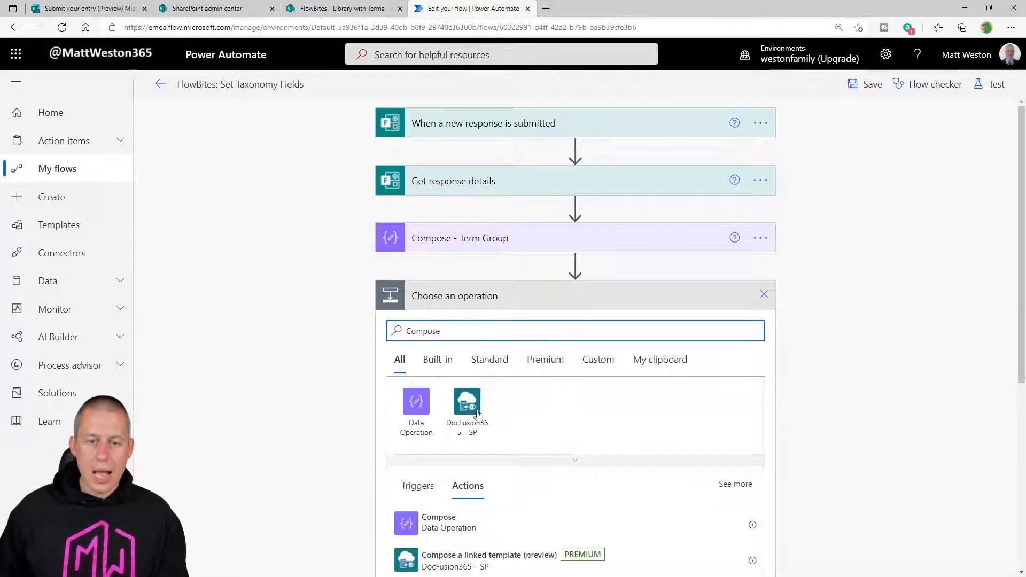
pyautogui.click(447, 522)
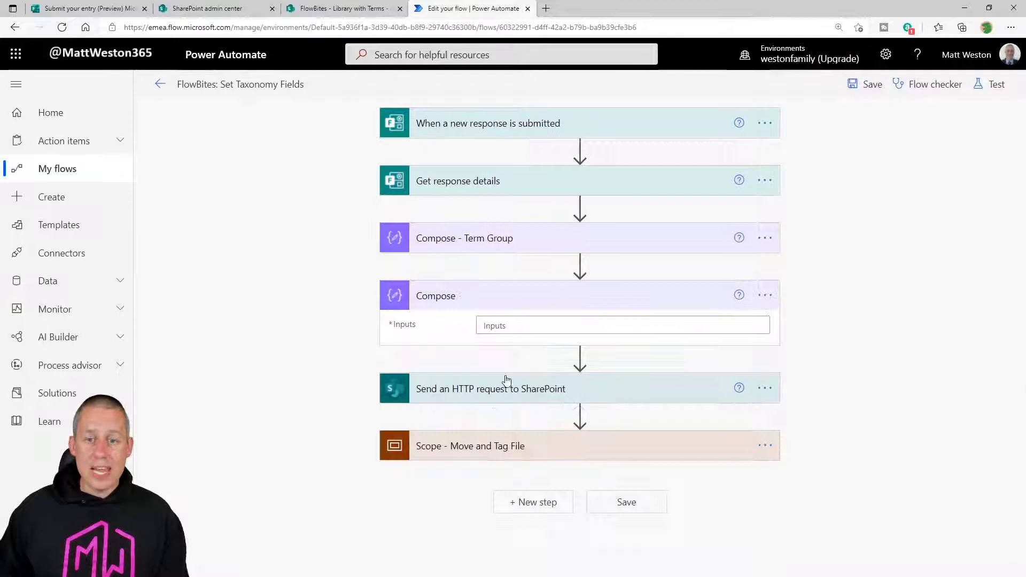
pyautogui.click(765, 295)
pyautogui.click(848, 326)
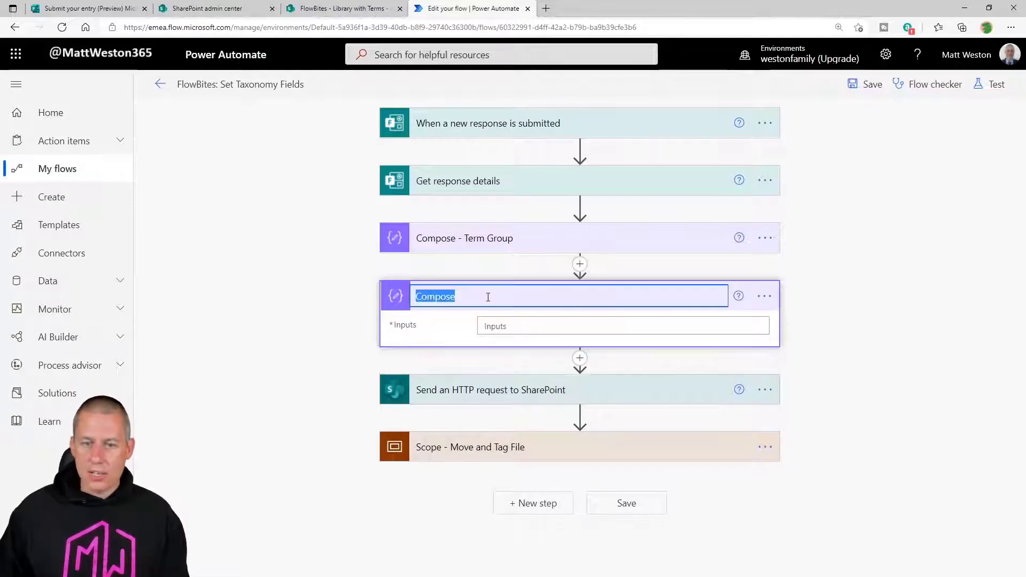
pyautogui.click(489, 298)
pyautogui.write('- ')
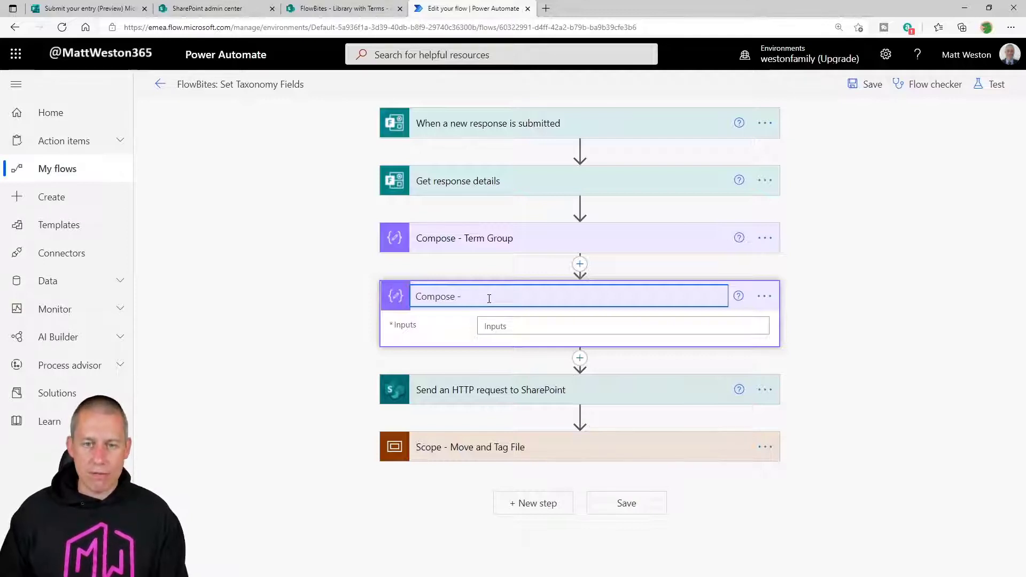
pyautogui.write('Term Set')
pyautogui.press('Return')
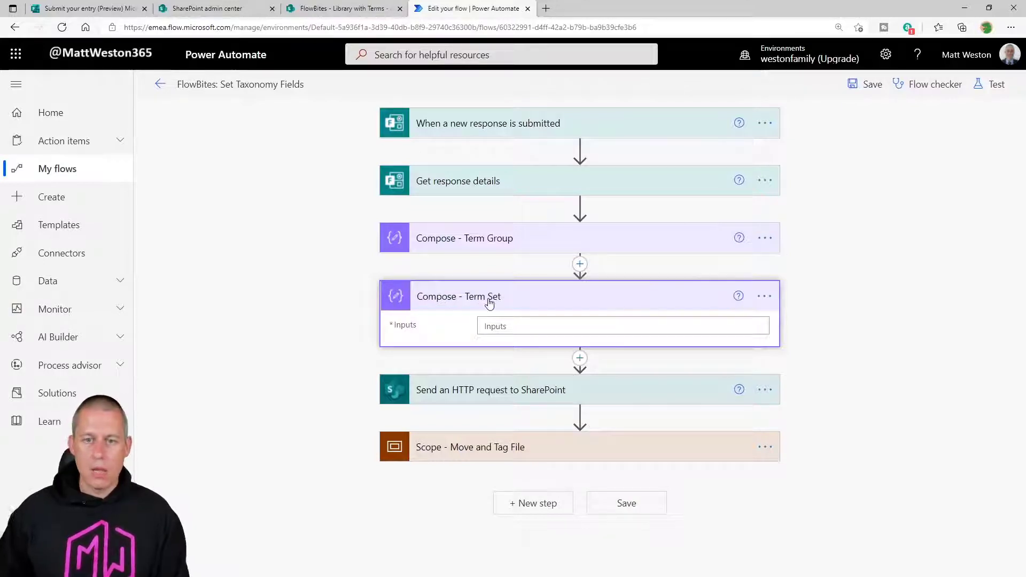
# Copy the Global Terms group's unique identifier from the SharePoint term store into the inputs of the flow's Compose - Term Group action.
pyautogui.click(510, 250)
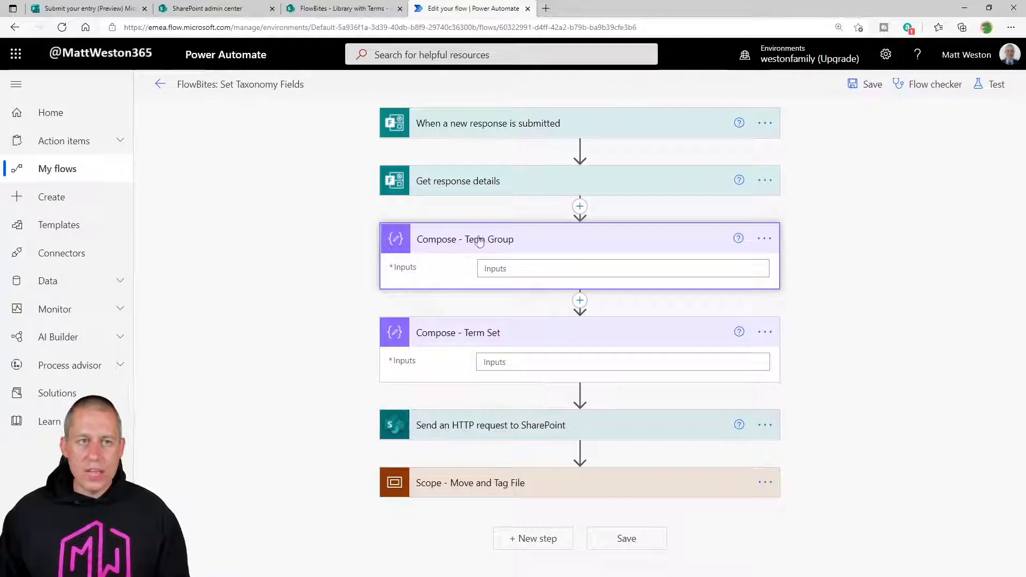
pyautogui.click(207, 8)
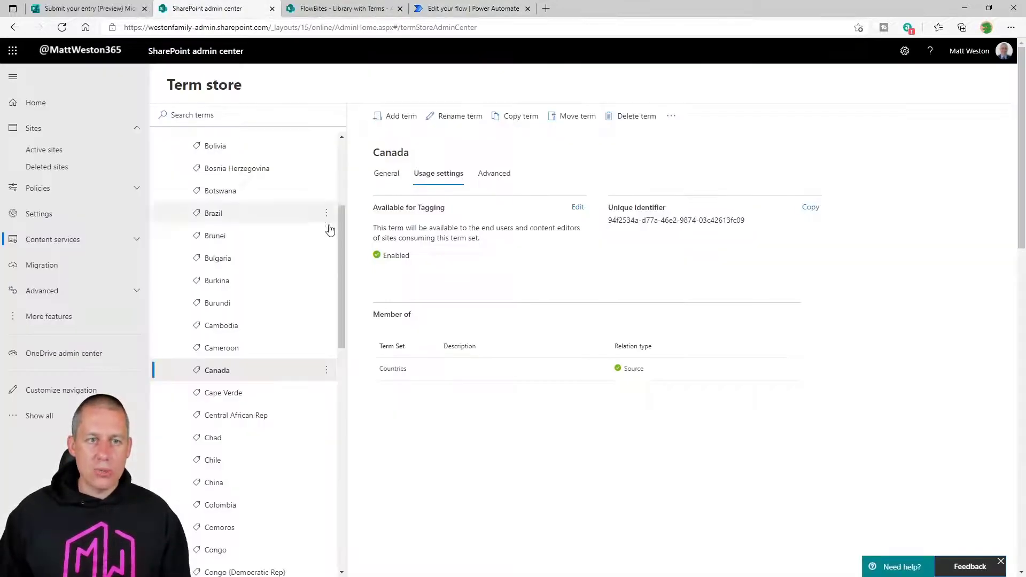
pyautogui.moveTo(343, 241); pyautogui.dragTo(345, 178)
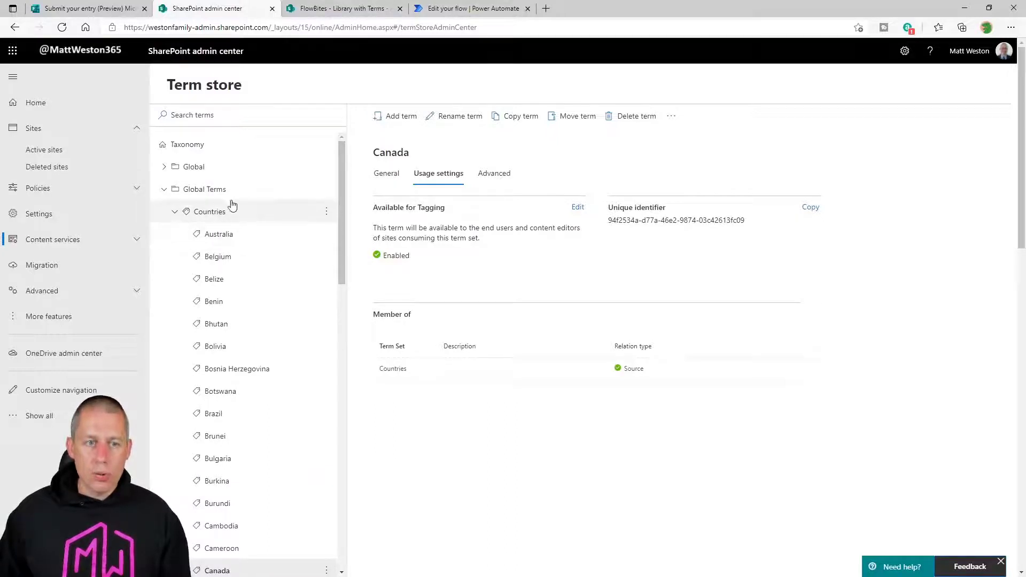
pyautogui.click(204, 194)
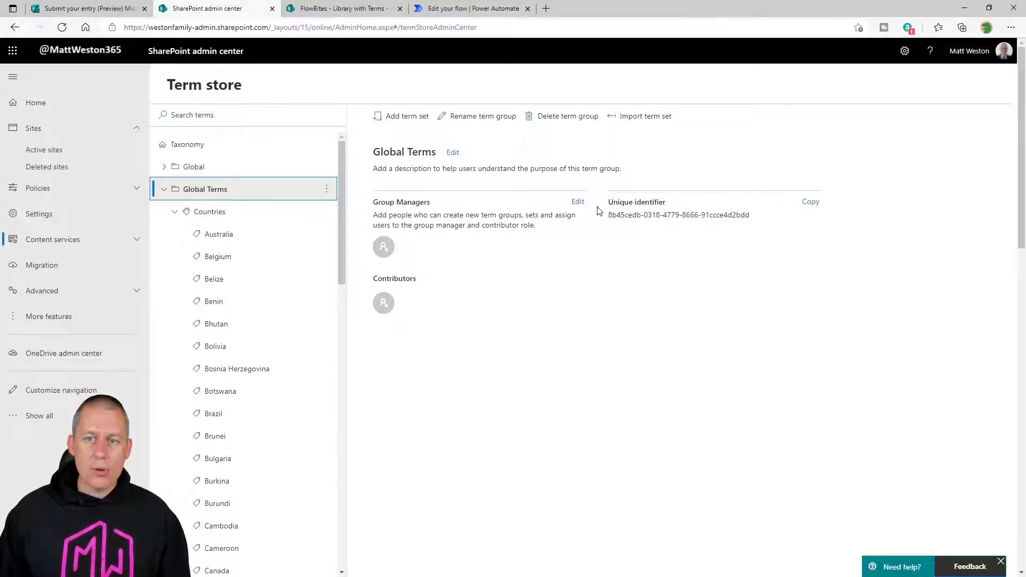
pyautogui.click(810, 203)
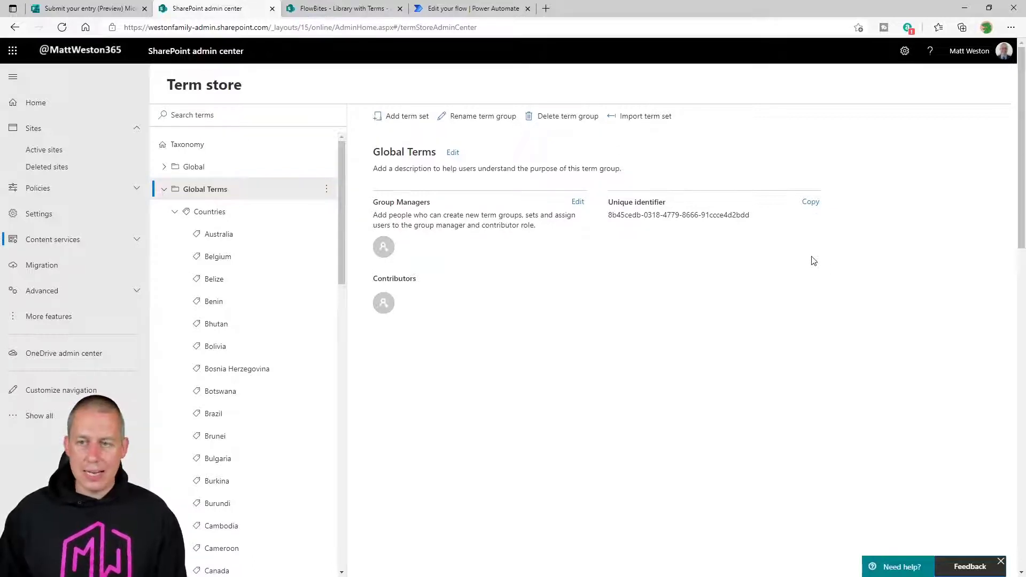
pyautogui.click(489, 9)
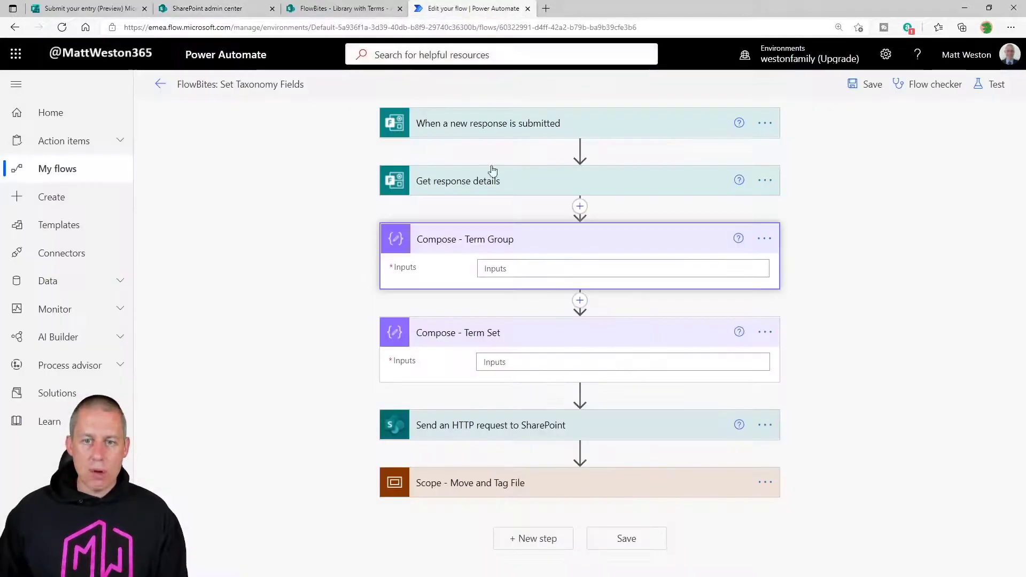
pyautogui.click(510, 268)
pyautogui.hotkey('ctrl', 'v')
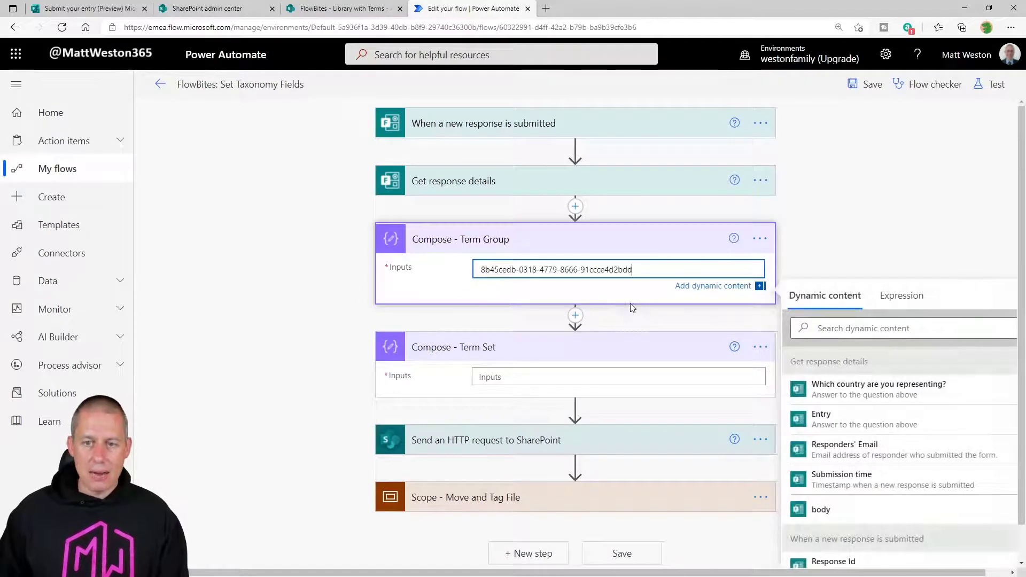
# Copy the Countries term set's unique identifier from the SharePoint term store into the inputs of the flow's Compose - Term Set action.
pyautogui.click(834, 255)
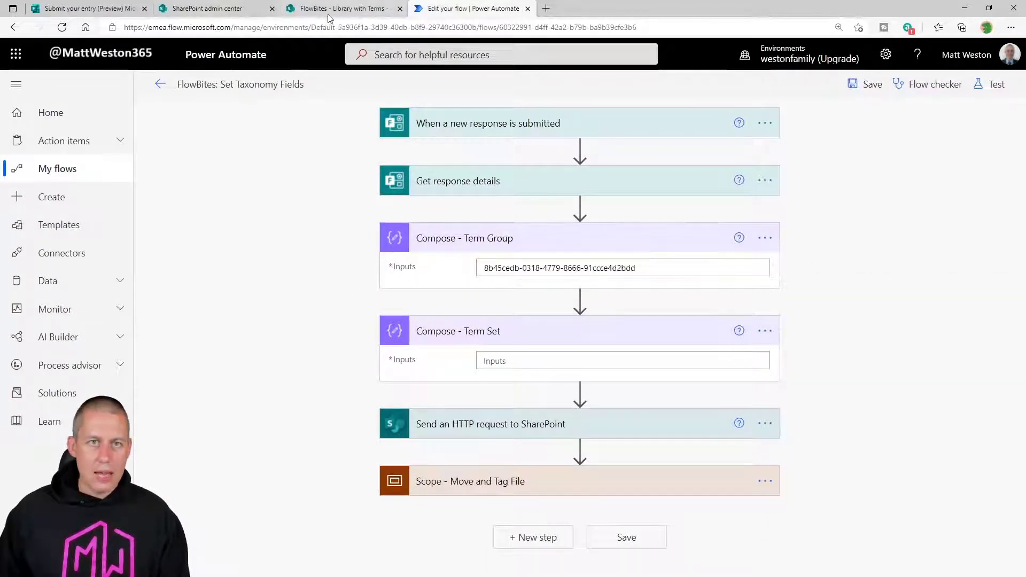
pyautogui.click(240, 15)
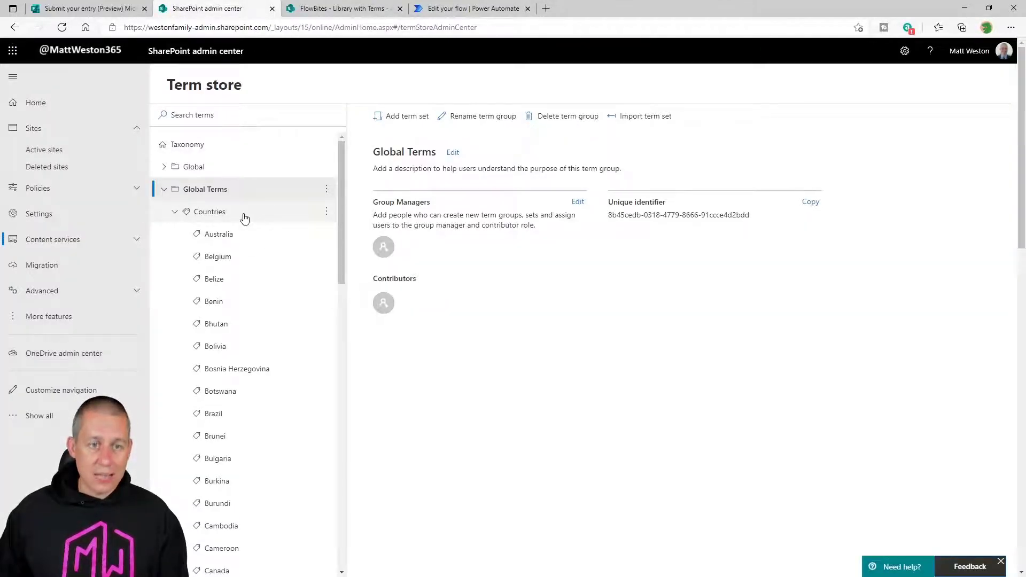
pyautogui.click(212, 213)
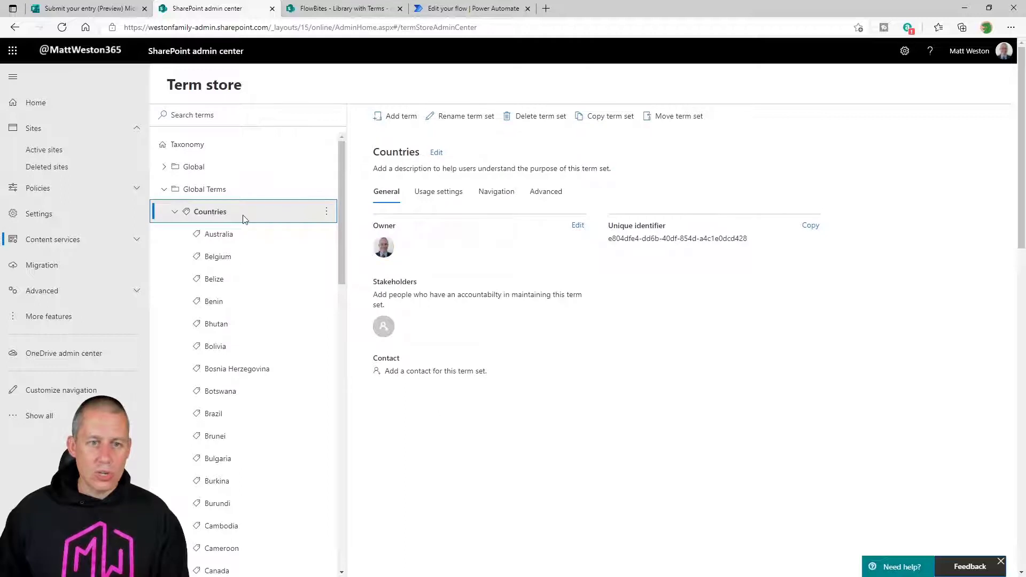
pyautogui.click(811, 226)
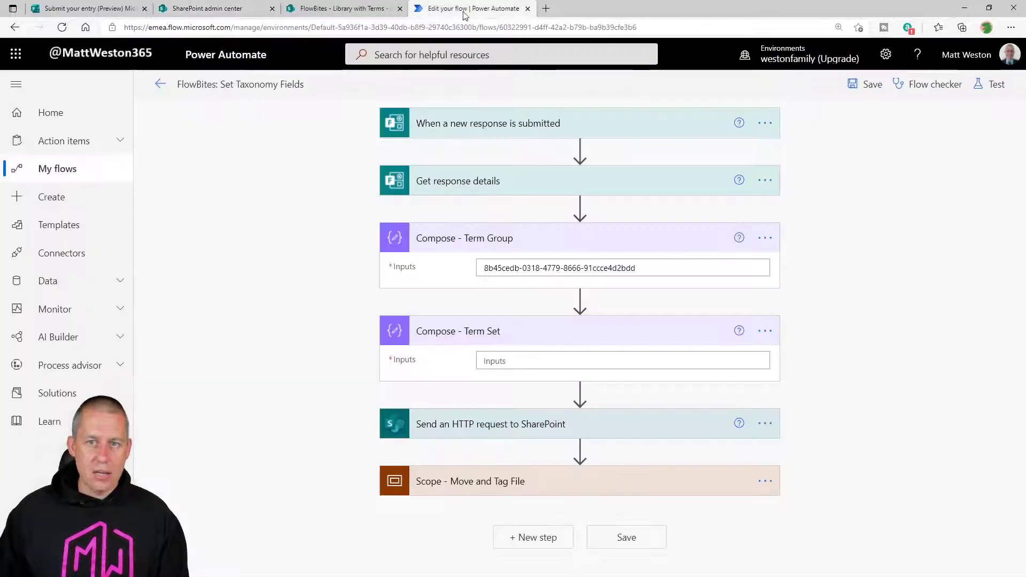
pyautogui.click(470, 8)
pyautogui.click(515, 361)
pyautogui.hotkey('ctrl', 'v')
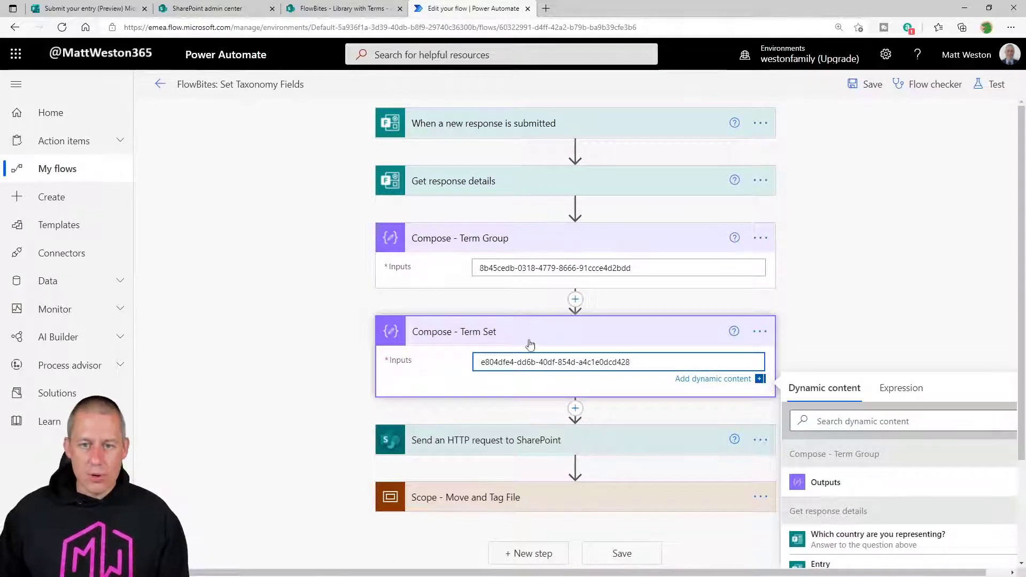
# Insert a Scope after Get response details and move the Compose - Term Group and Compose - Term Set actions into it.
pyautogui.click(558, 238)
pyautogui.click(568, 297)
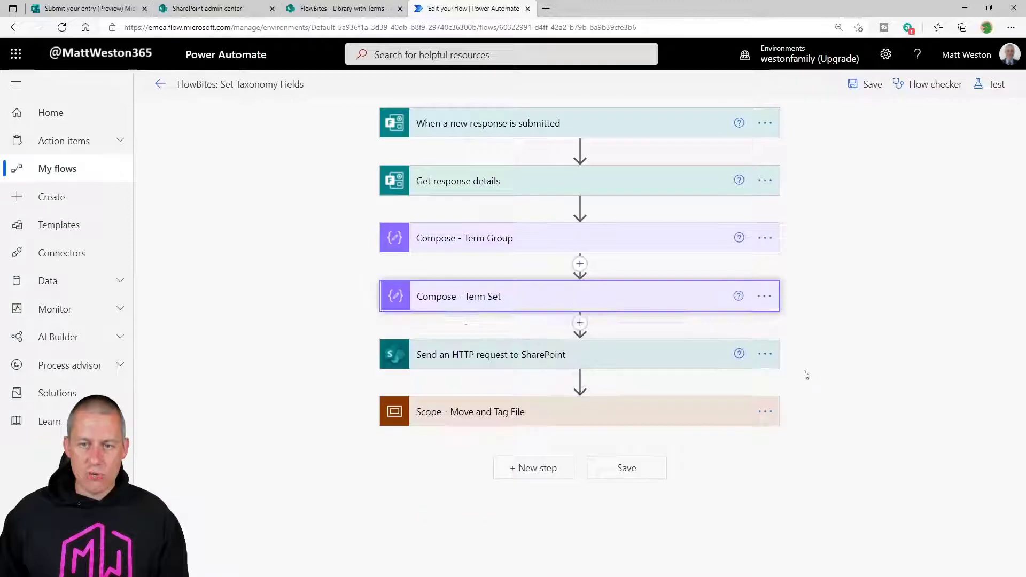
pyautogui.click(580, 206)
pyautogui.click(597, 227)
pyautogui.write('Scope')
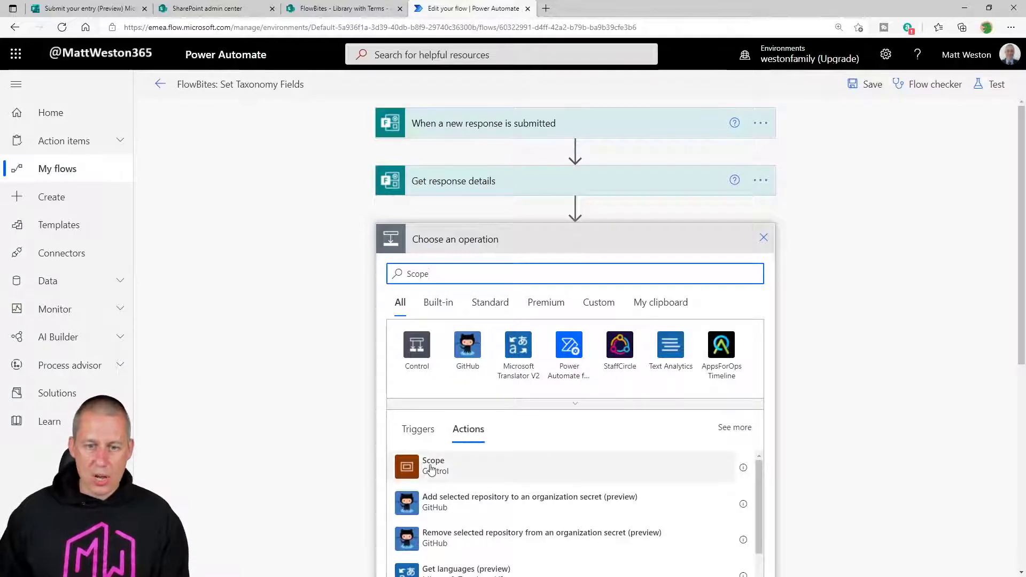
pyautogui.click(430, 468)
pyautogui.moveTo(549, 385); pyautogui.dragTo(558, 357)
pyautogui.moveTo(527, 434); pyautogui.dragTo(553, 331)
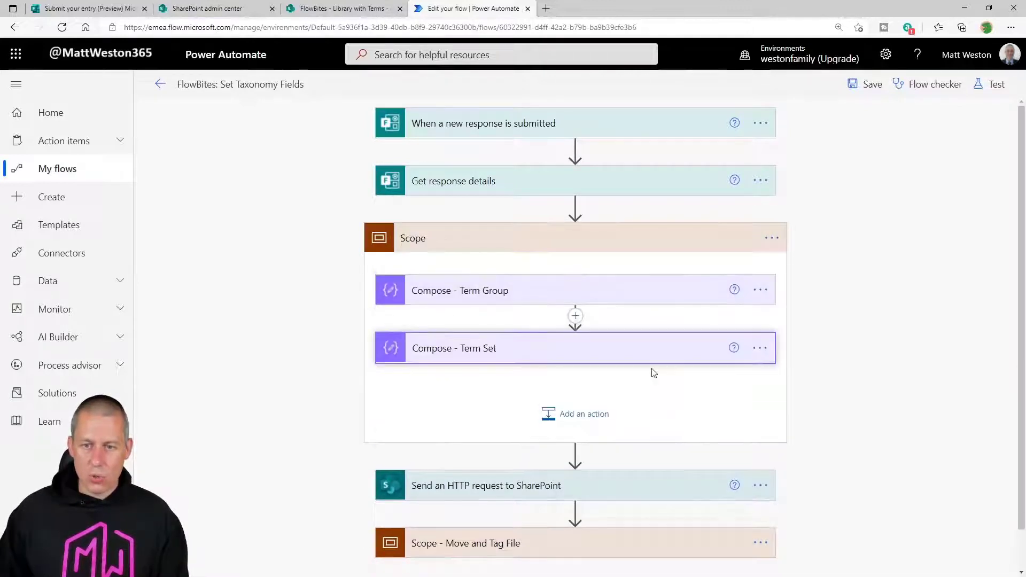
# Rename the new scope around the two Compose actions as "Scope - Get Term ID" and collapse it.
pyautogui.click(771, 238)
pyautogui.click(827, 258)
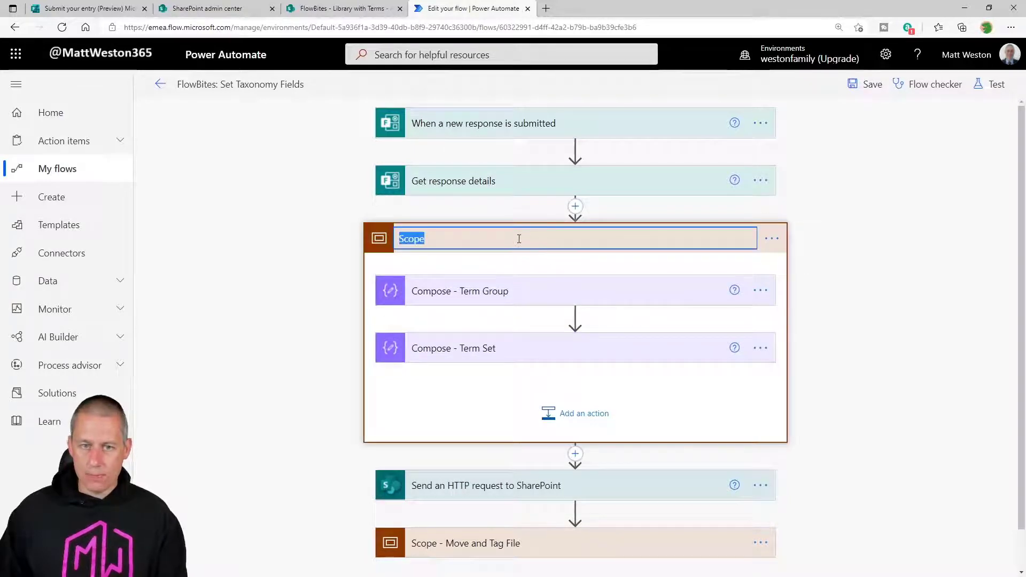
pyautogui.click(518, 238)
pyautogui.write('- Get Term ID')
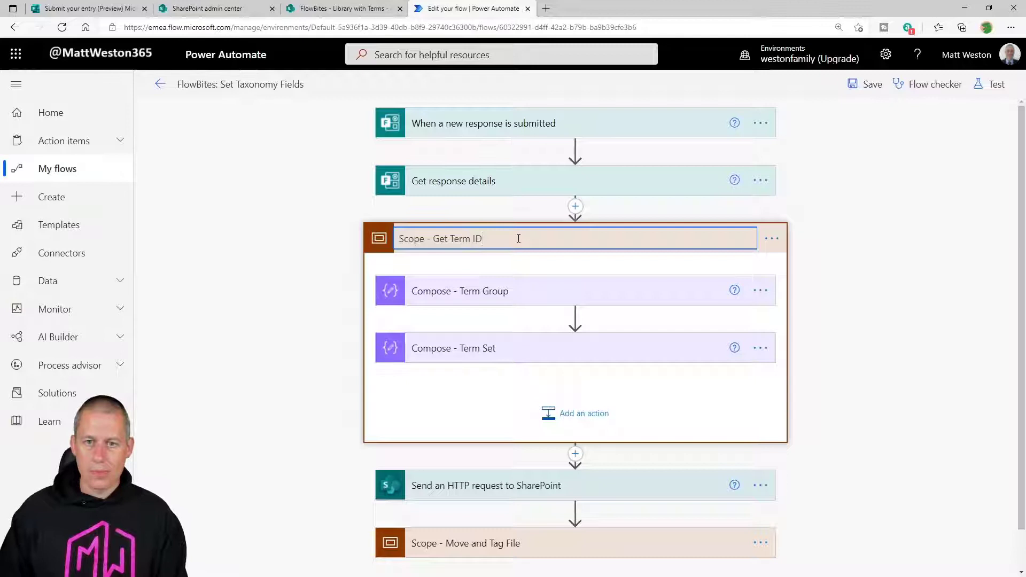
pyautogui.press('Return')
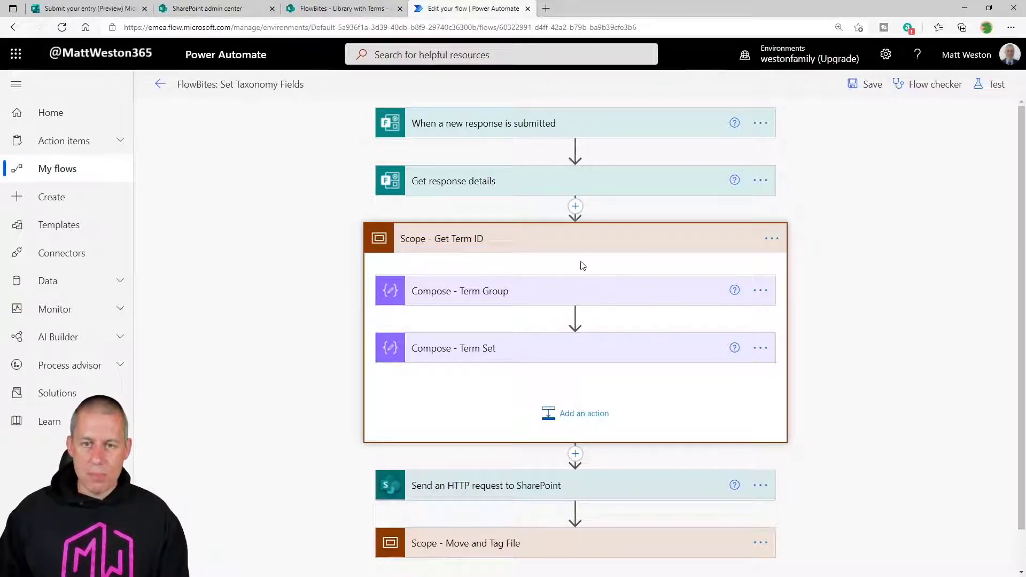
pyautogui.click(559, 244)
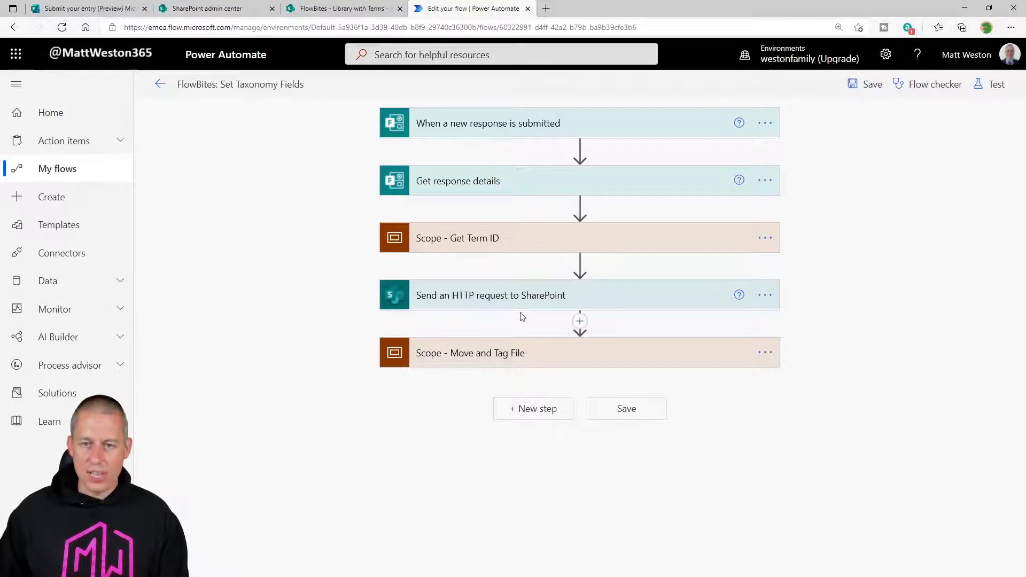
# Set the site address of the Send an HTTP request to SharePoint action to the FlowBites site.
pyautogui.click(508, 299)
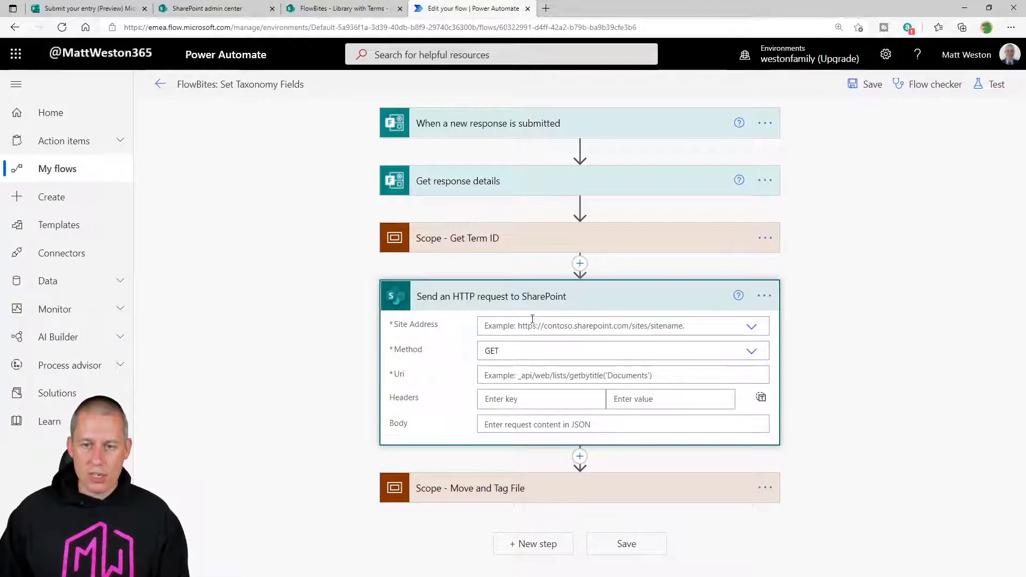
pyautogui.click(582, 326)
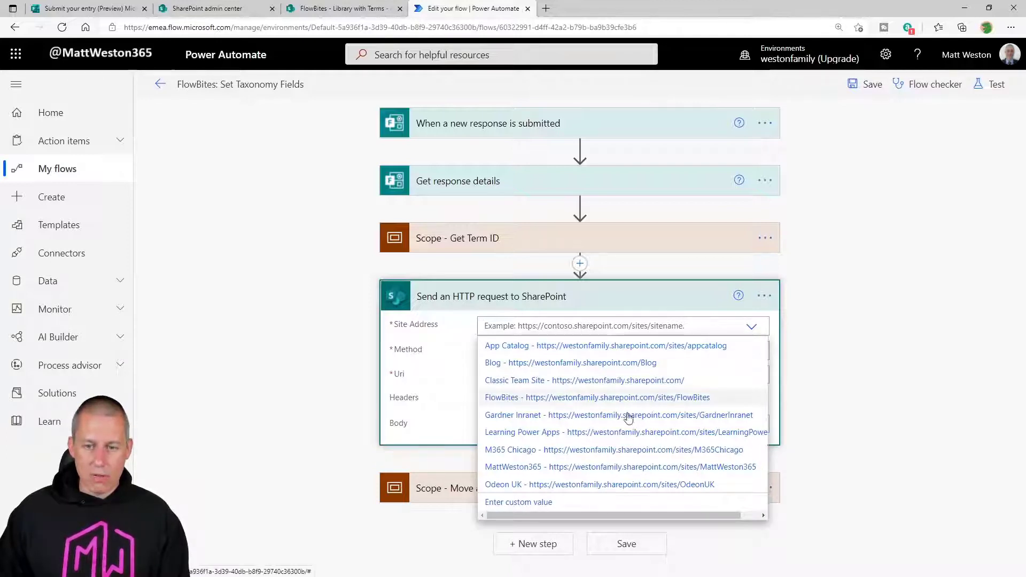
pyautogui.click(518, 400)
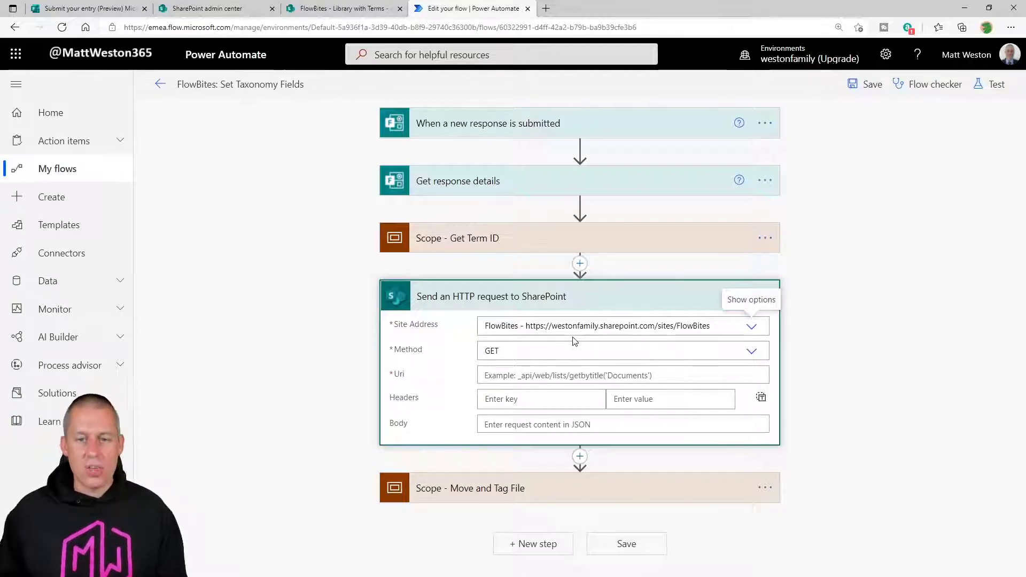
# Copy the Notepad text "_api/v2.1/termStore/groups/TERMGROUPID/sets/TERMSETID/terms?$select=id,labels" into the Uri of the flow's Send an HTTP request to SharePoint action.
pyautogui.click(565, 376)
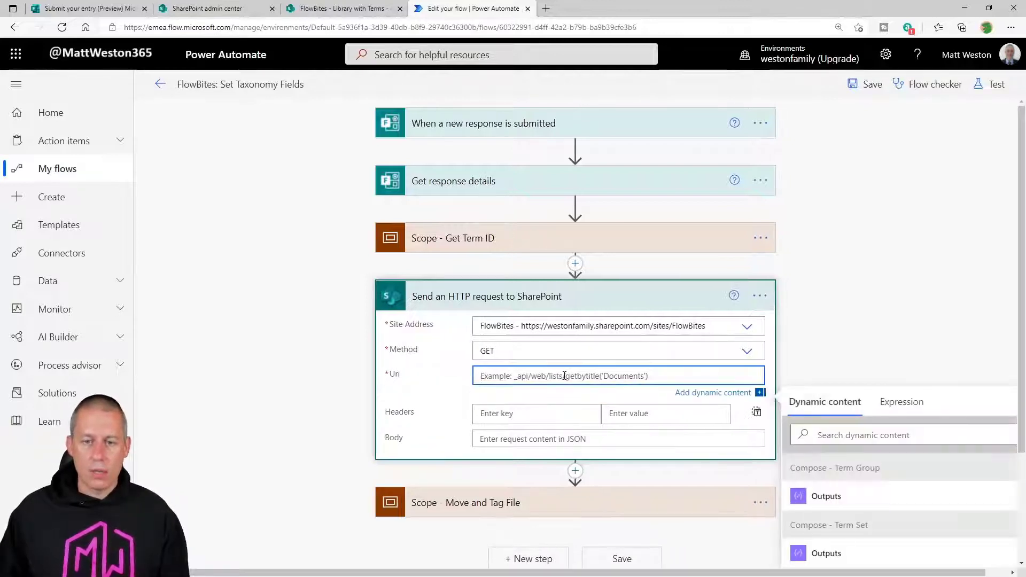
pyautogui.scroll(-1, 560, 369)
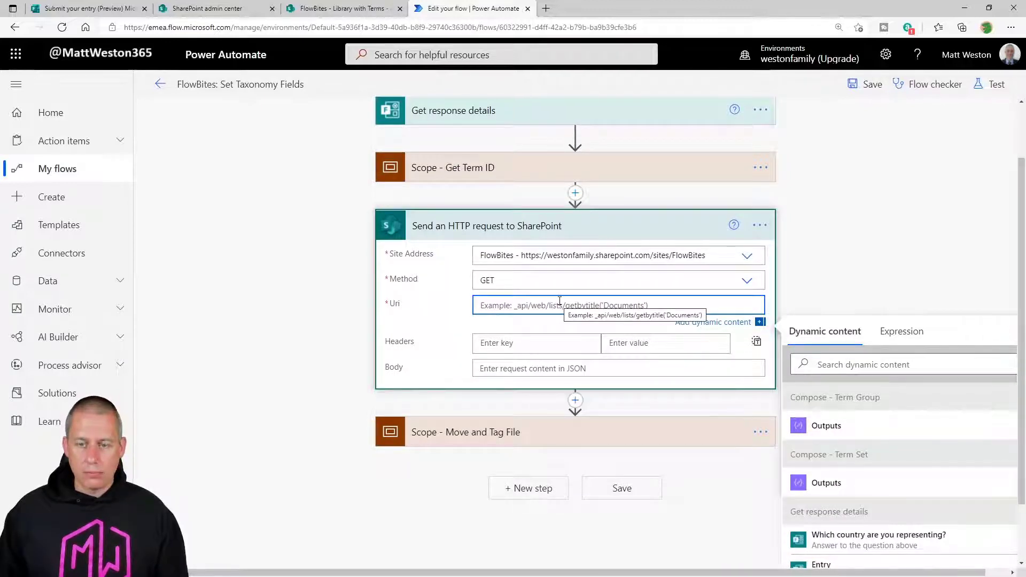
pyautogui.moveTo(1025, 21); pyautogui.dragTo(497, 182)
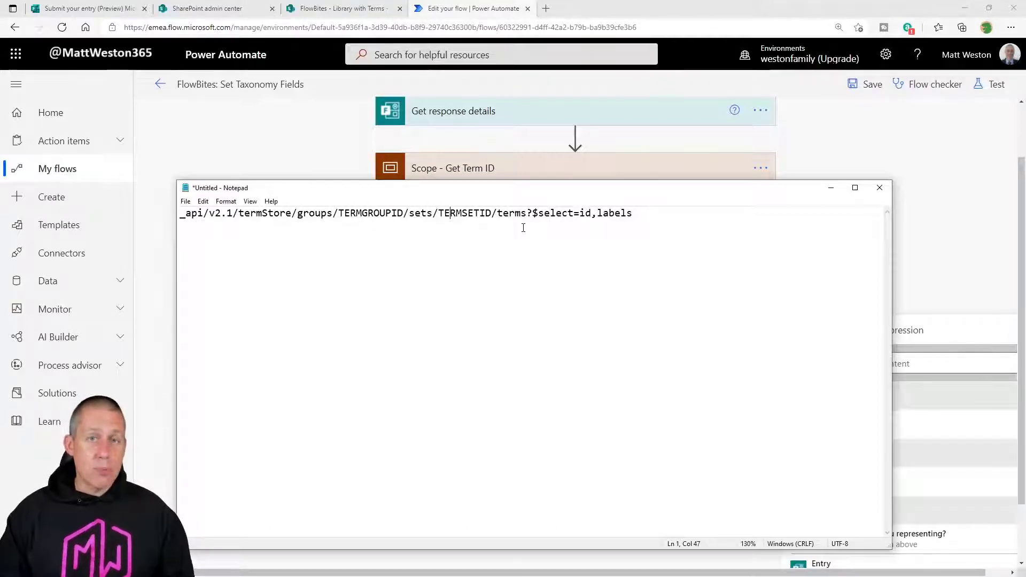
pyautogui.click(203, 9)
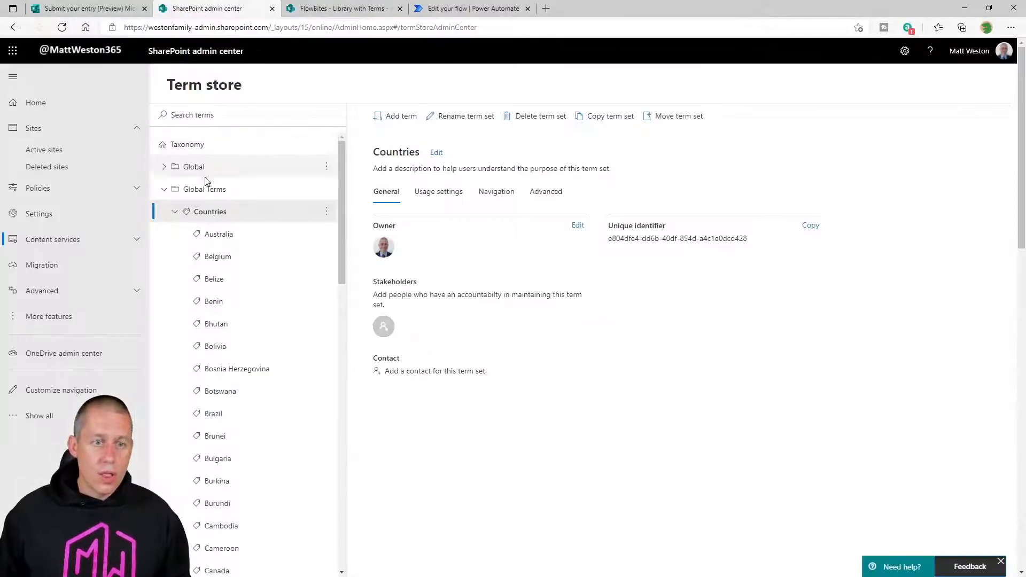
pyautogui.click(219, 238)
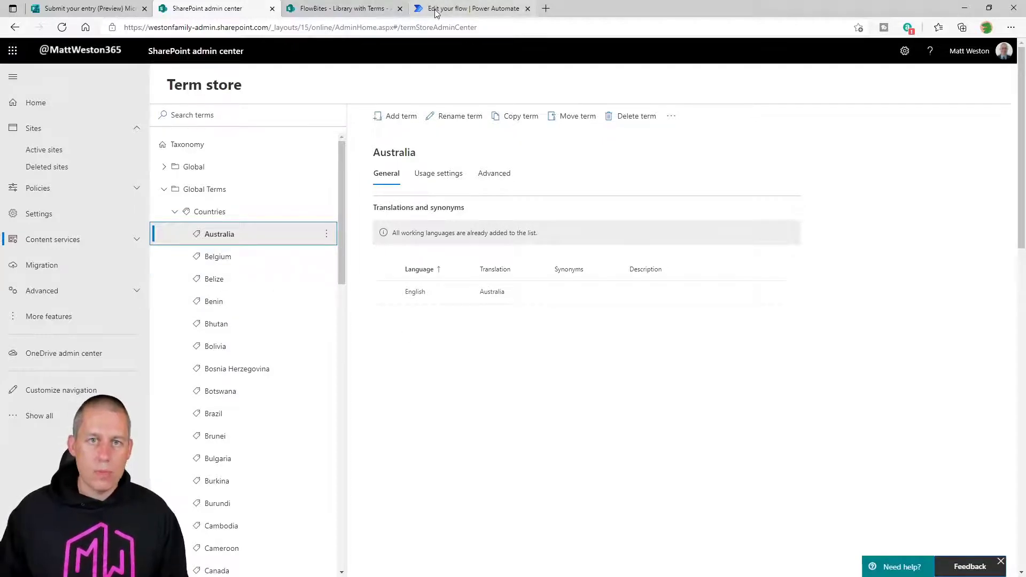
pyautogui.click(471, 8)
pyautogui.hotkey('alt', 'Tab')
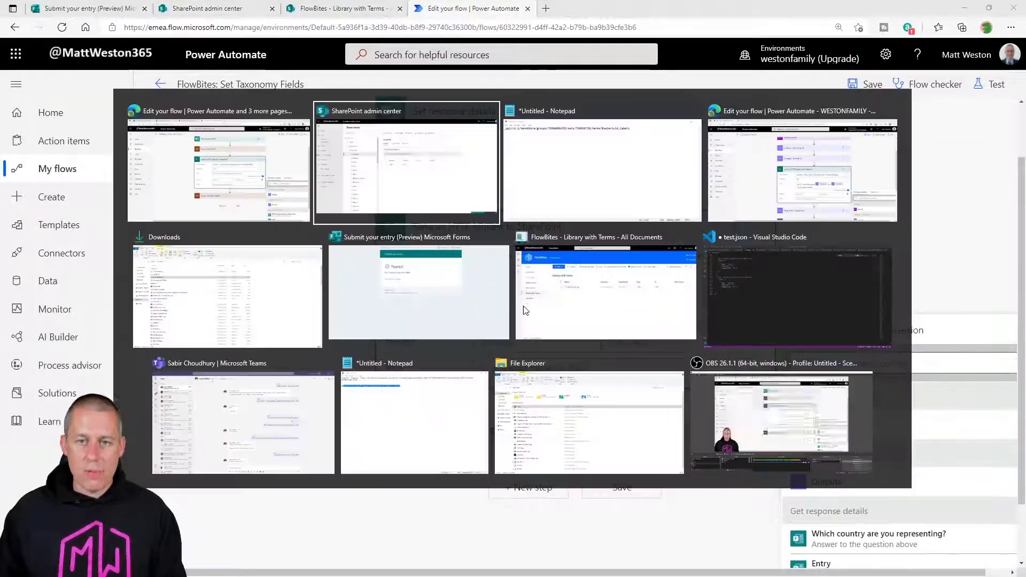
pyautogui.click(546, 200)
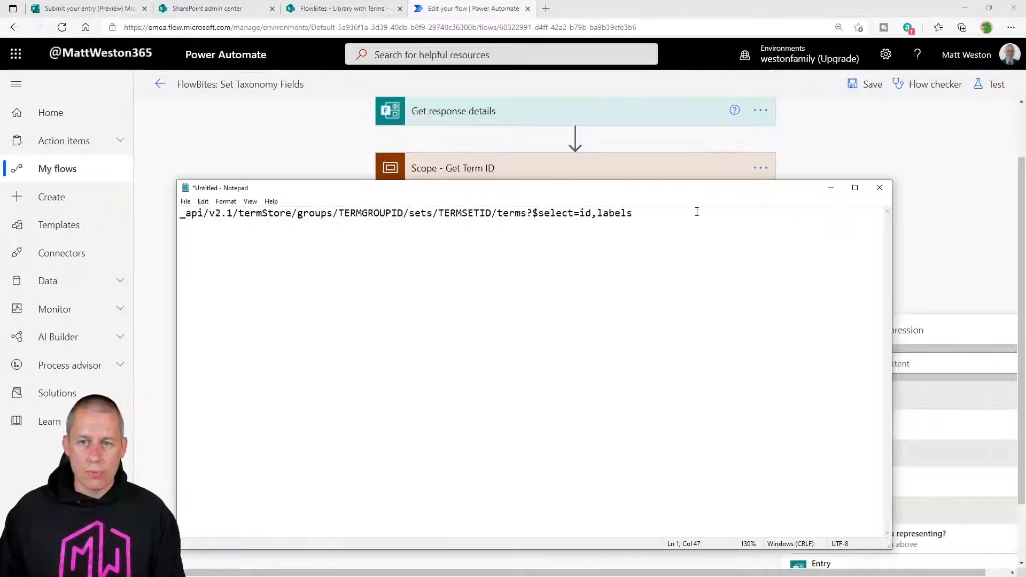
pyautogui.moveTo(697, 211); pyautogui.dragTo(171, 213)
pyautogui.hotkey('ctrl', 'c')
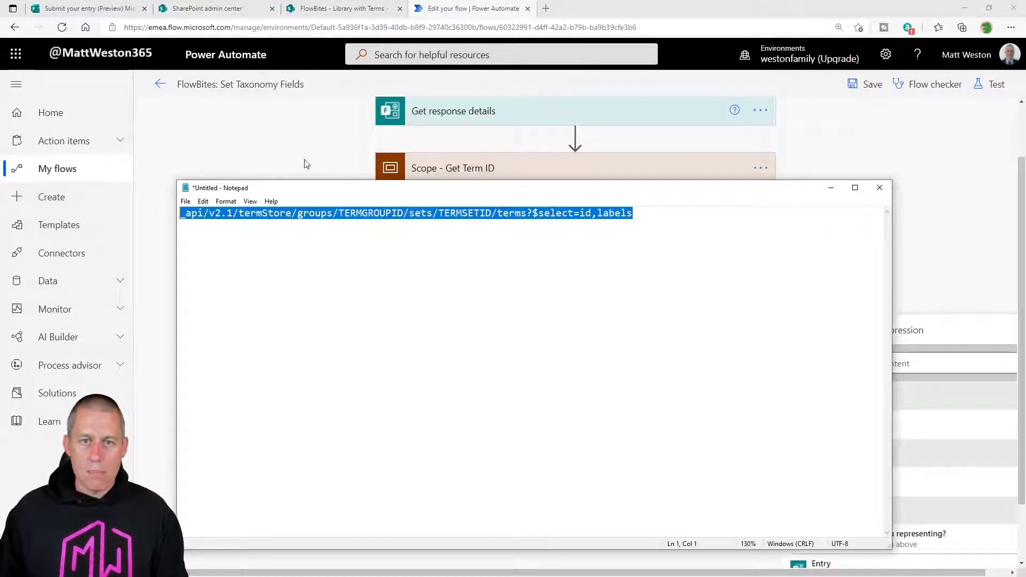
pyautogui.click(323, 154)
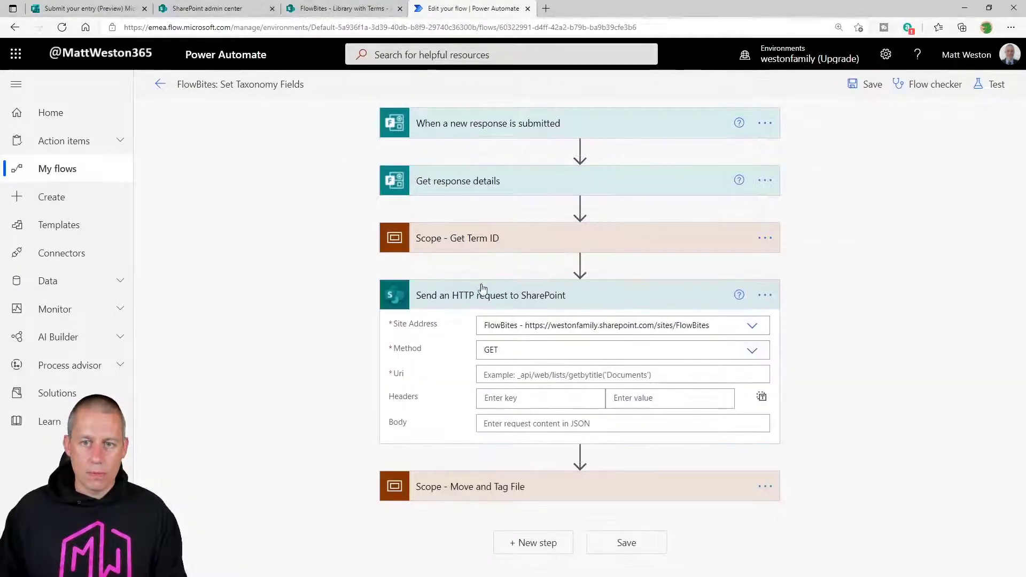
pyautogui.click(510, 374)
pyautogui.hotkey('ctrl', 'v')
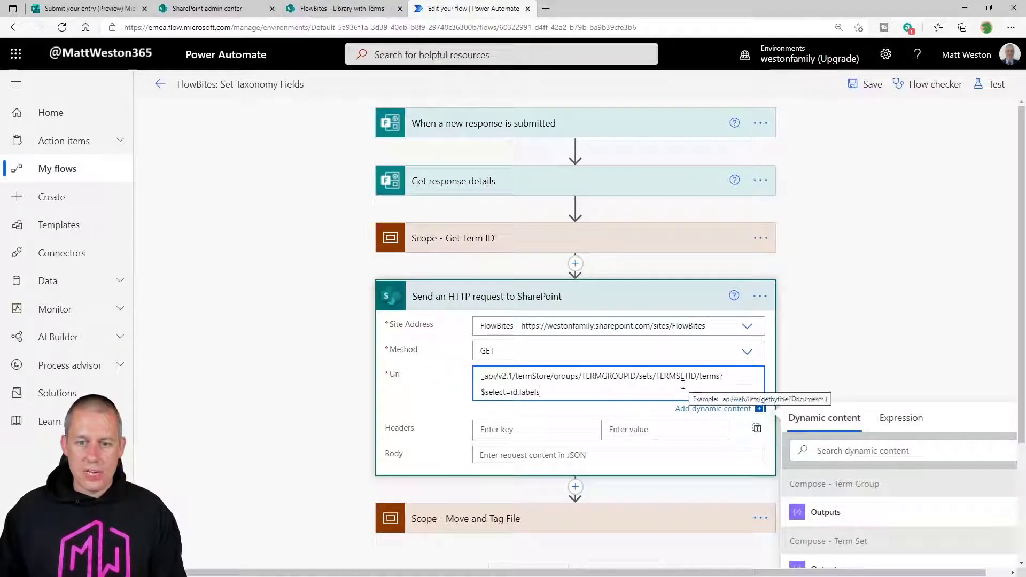
# Replace TERMGROUPID and TERMSETID in the Uri with the Outputs of Compose - Term Group and Compose - Term Set.
pyautogui.scroll(-2, 683, 385)
pyautogui.doubleClick(604, 306)
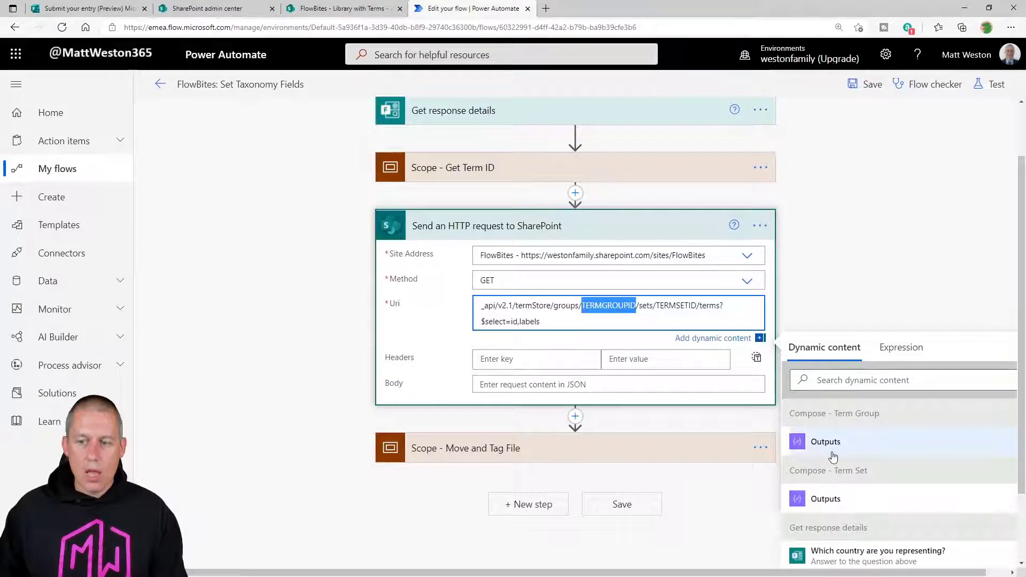
pyautogui.click(861, 444)
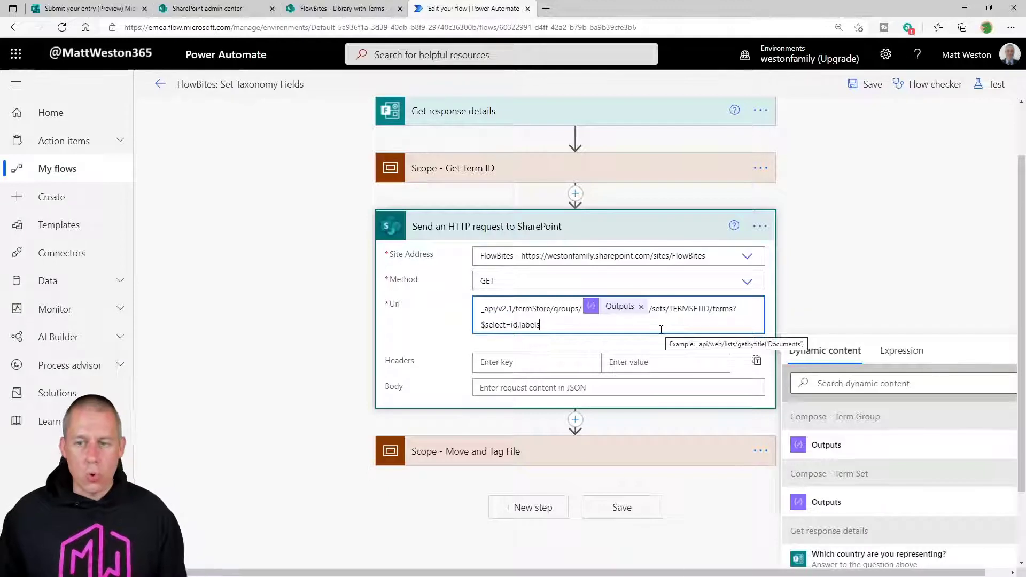
pyautogui.doubleClick(688, 308)
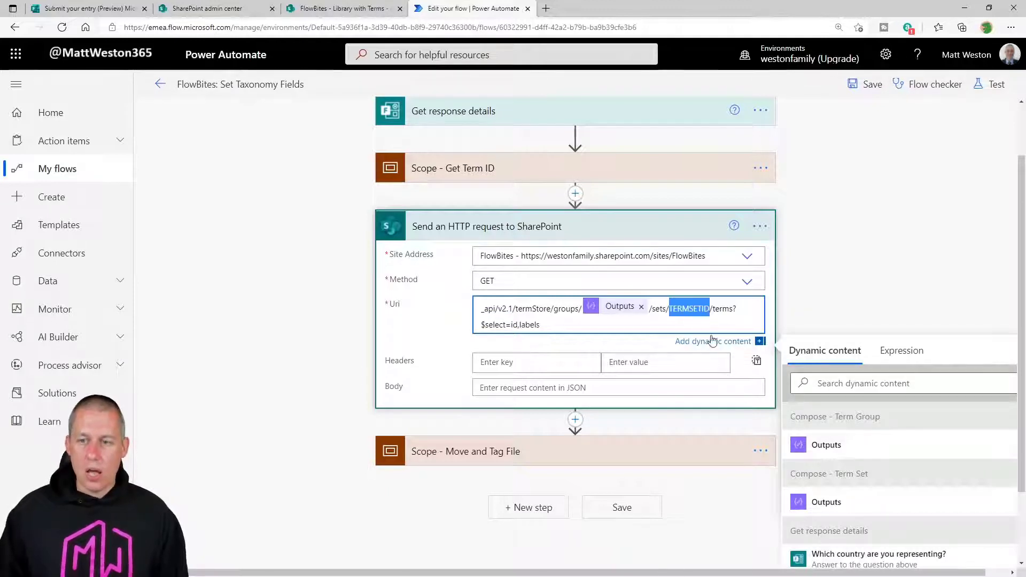
pyautogui.click(840, 507)
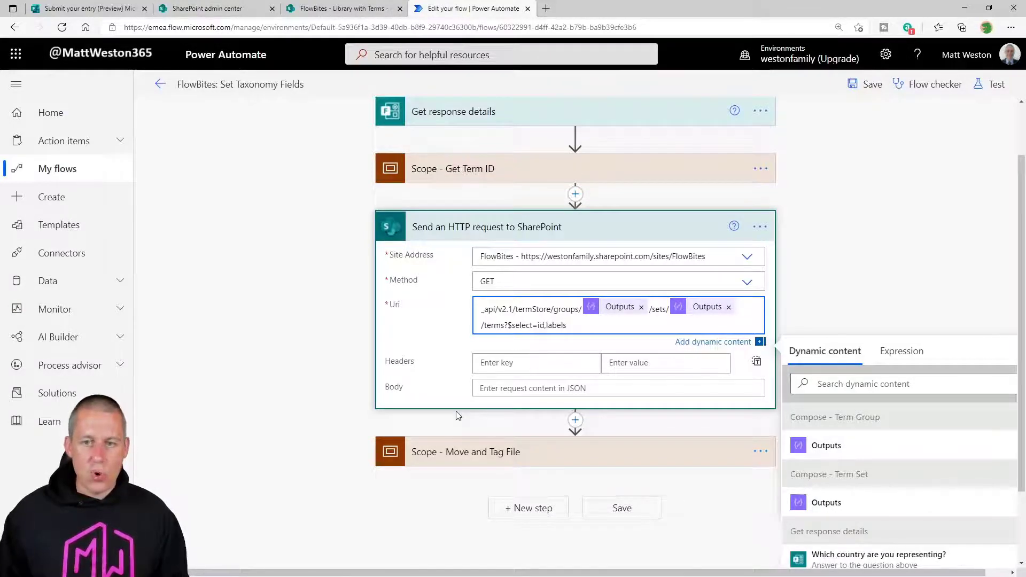
# Insert a Terminate action with status Succeeded between the HTTP request to SharePoint and the Move and Tag File scope.
pyautogui.click(576, 421)
pyautogui.click(584, 437)
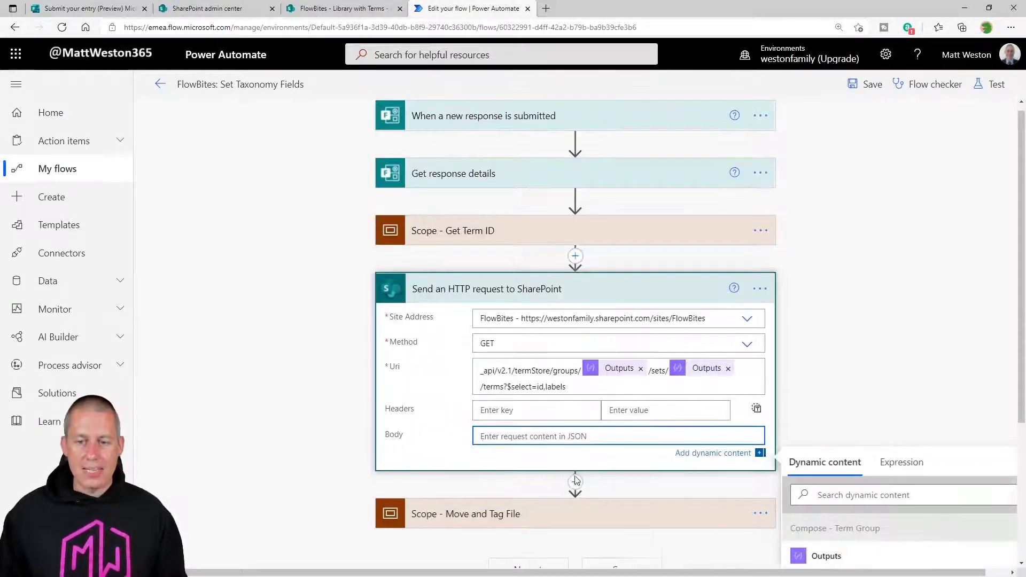
pyautogui.click(575, 470)
pyautogui.click(582, 501)
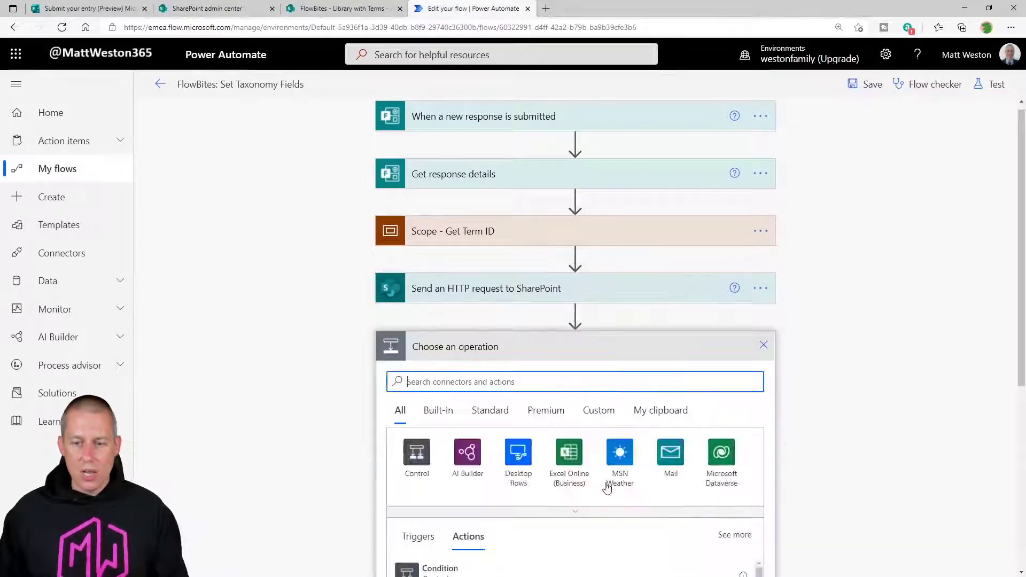
pyautogui.click(584, 380)
pyautogui.write('terminate')
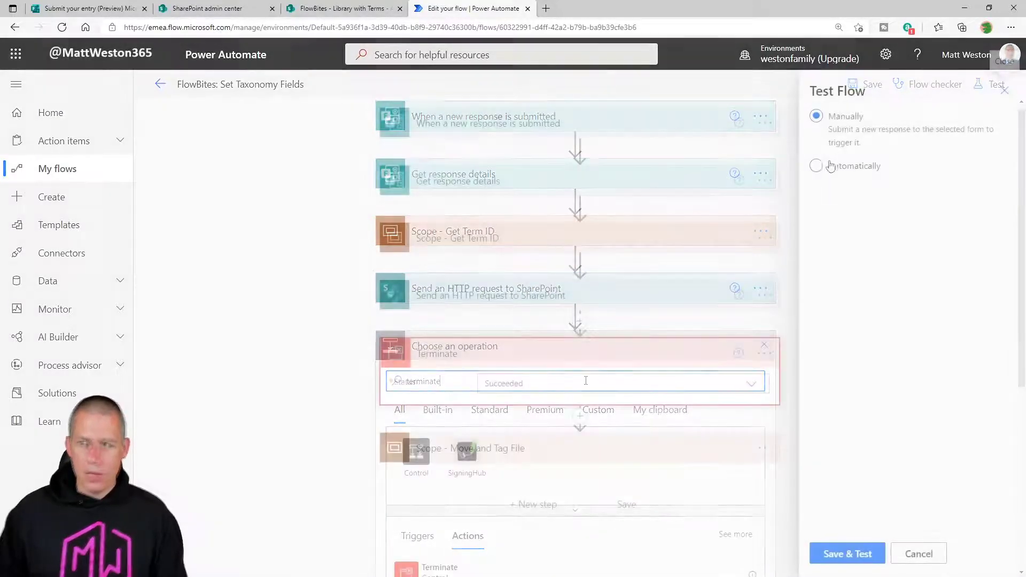
# Save the flow and test it automatically with the recently used trigger from the failed run.
pyautogui.click(823, 166)
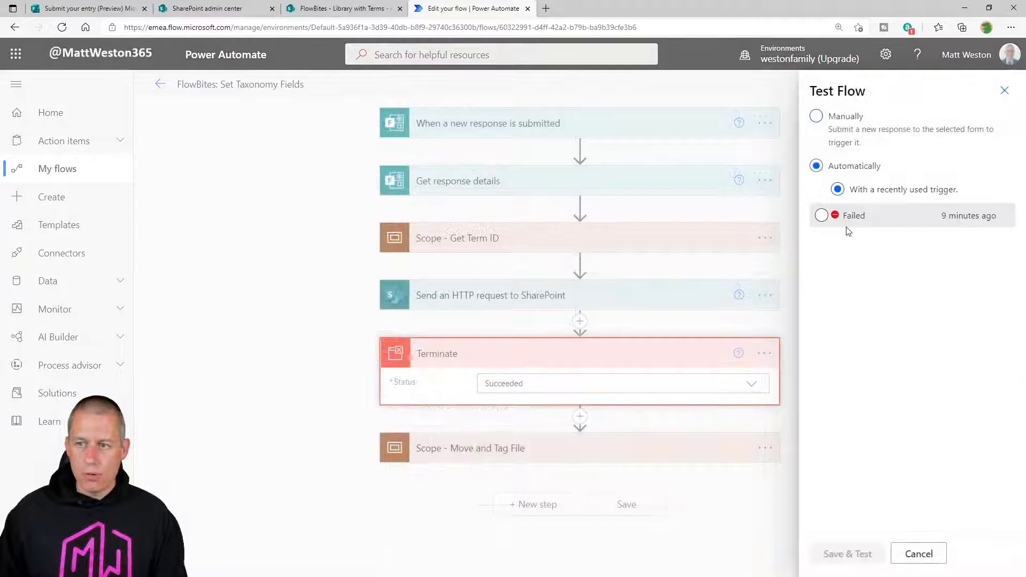
pyautogui.click(846, 218)
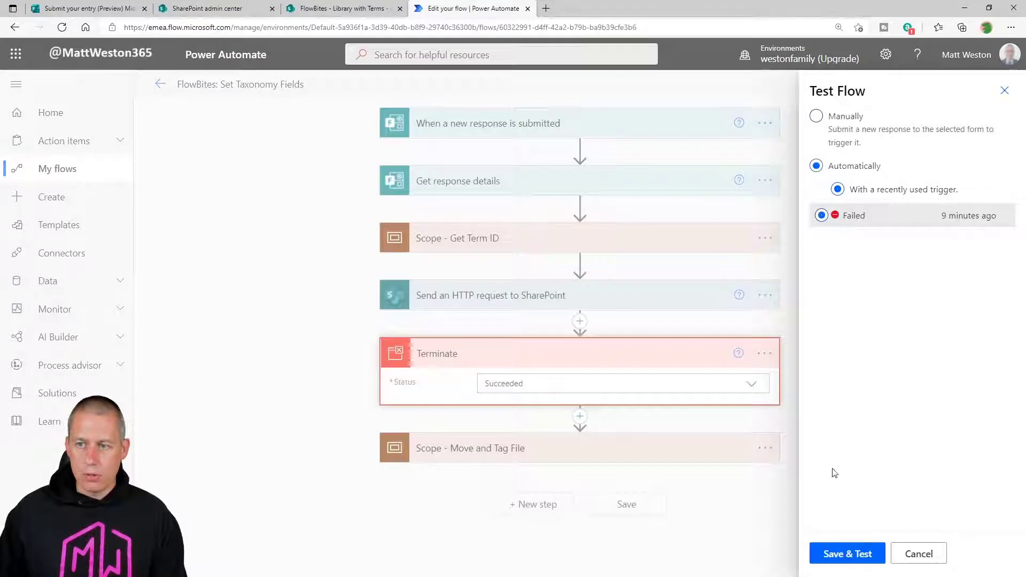
pyautogui.click(850, 554)
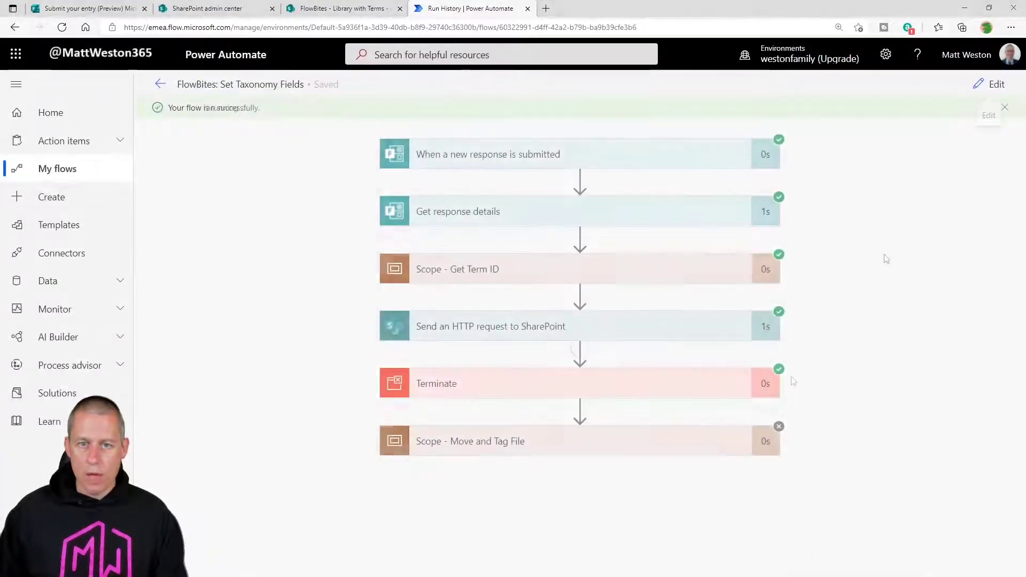
# Copy the output body of the Send an HTTP request to SharePoint run into the empty test.json in Visual Studio Code.
pyautogui.click(510, 330)
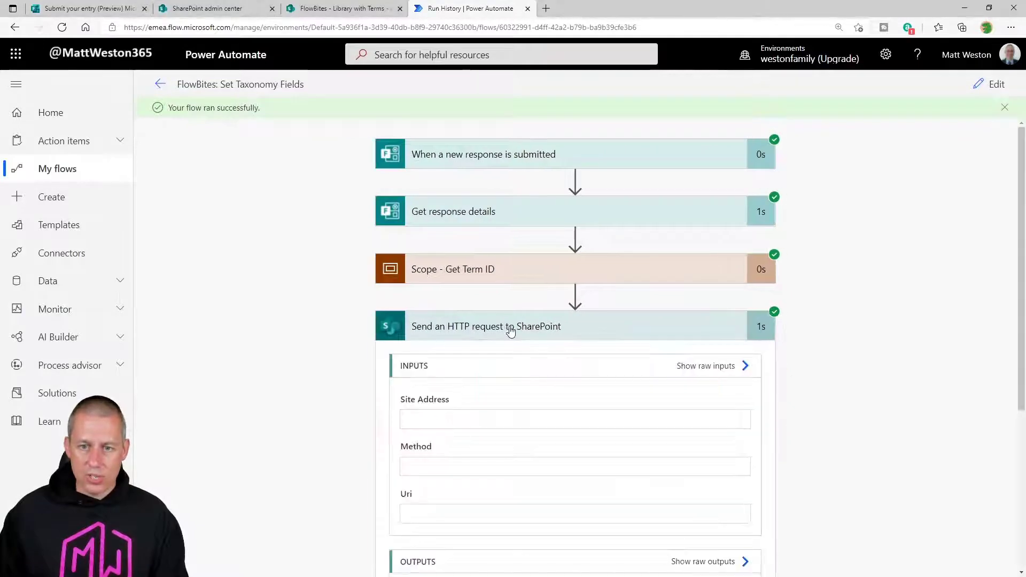
pyautogui.scroll(-2, 590, 346)
pyautogui.scroll(-4, 589, 346)
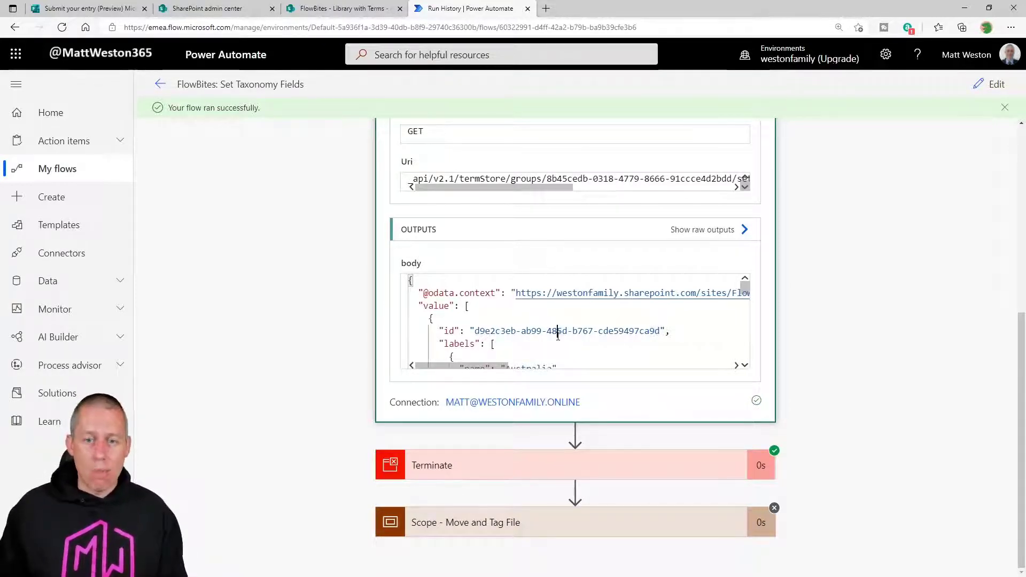
pyautogui.hotkey('ctrl', 'a')
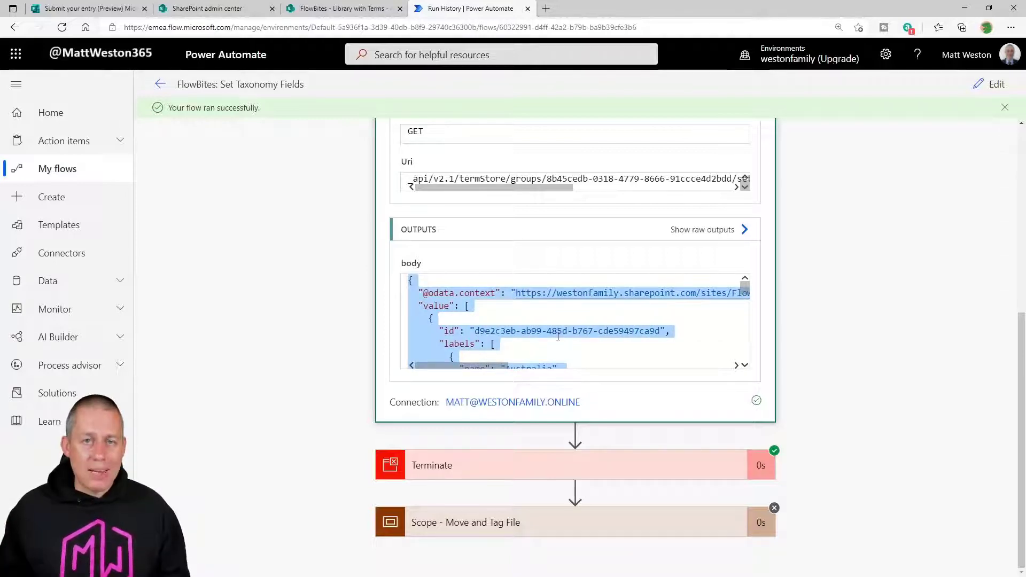
pyautogui.hotkey('alt', 'Tab')
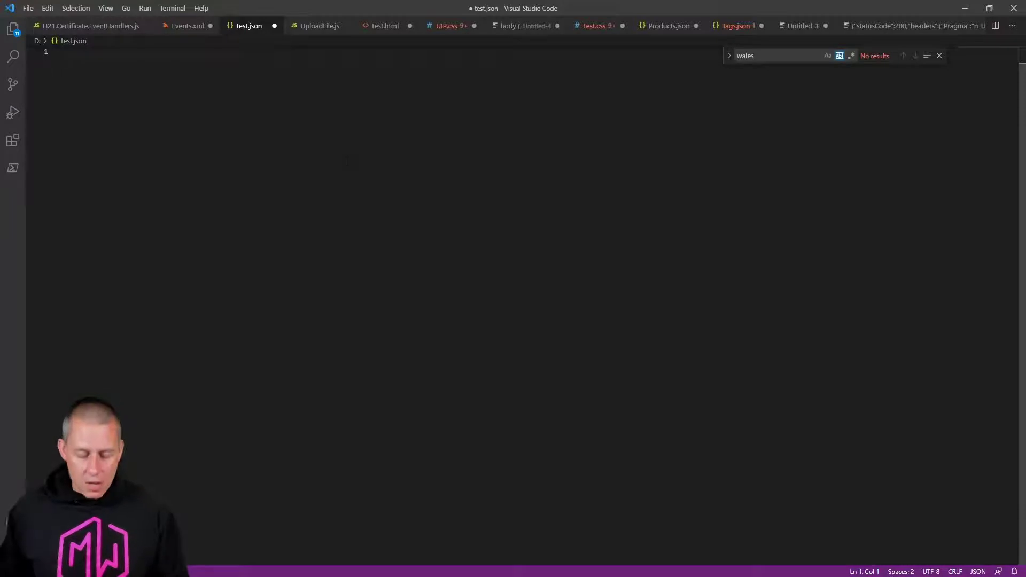
pyautogui.hotkey('ctrl', 'v')
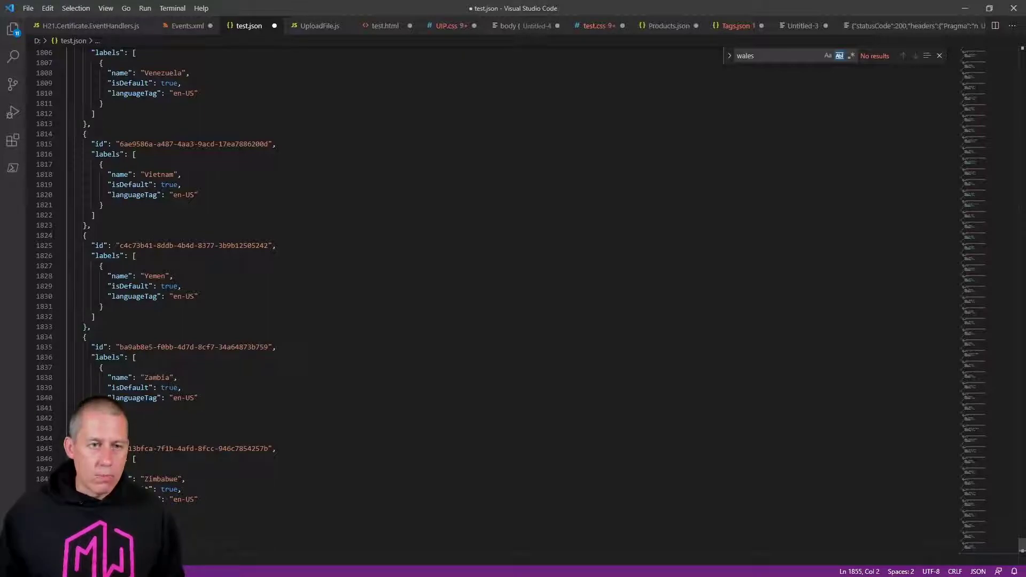
# Search test.json for "australia" and compare the term's id with the unique identifier in Australia's usage settings in the SharePoint term store.
pyautogui.click(276, 246)
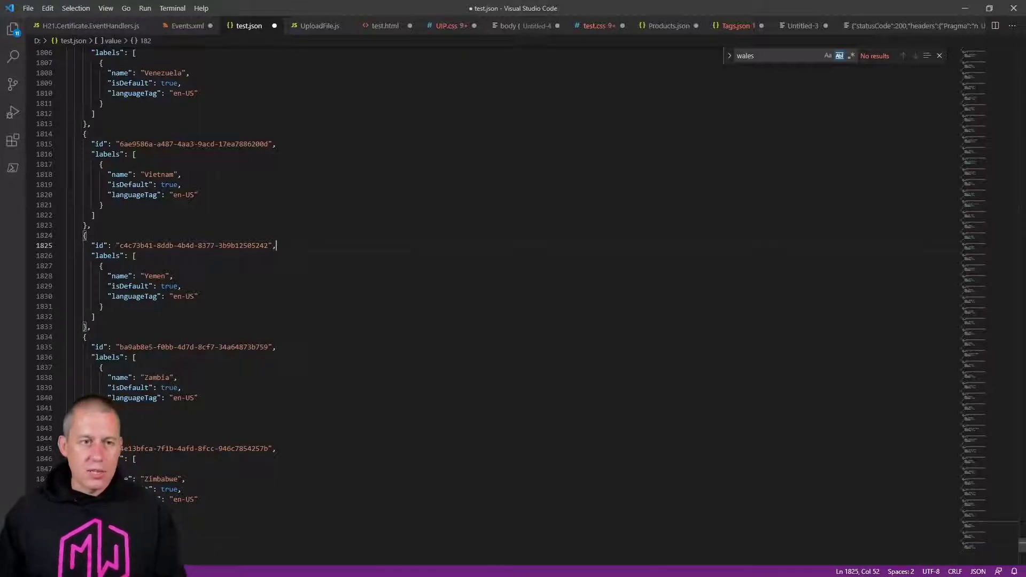
pyautogui.hotkey('ctrl', 'f')
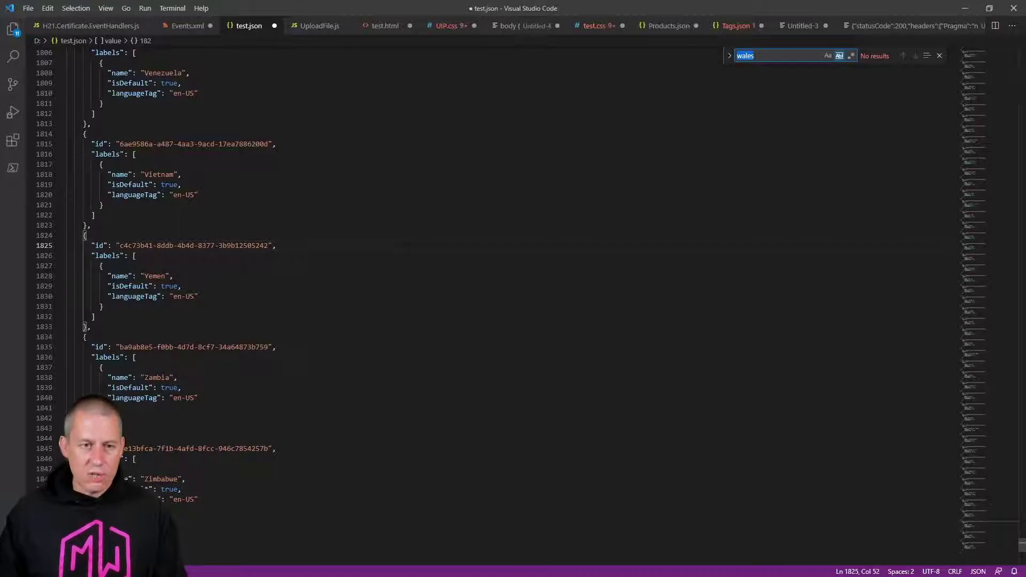
pyautogui.write('austra')
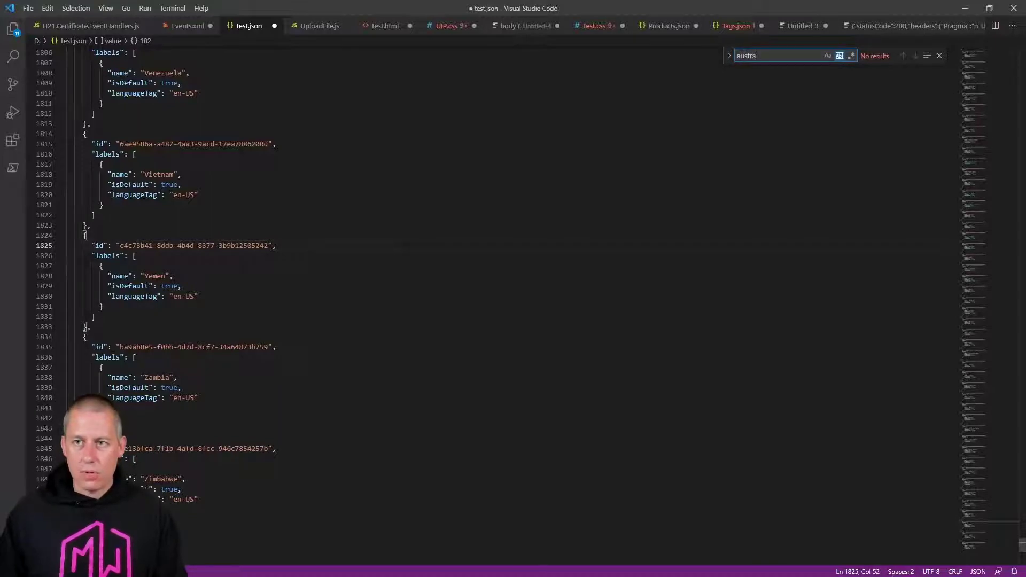
pyautogui.write('lia')
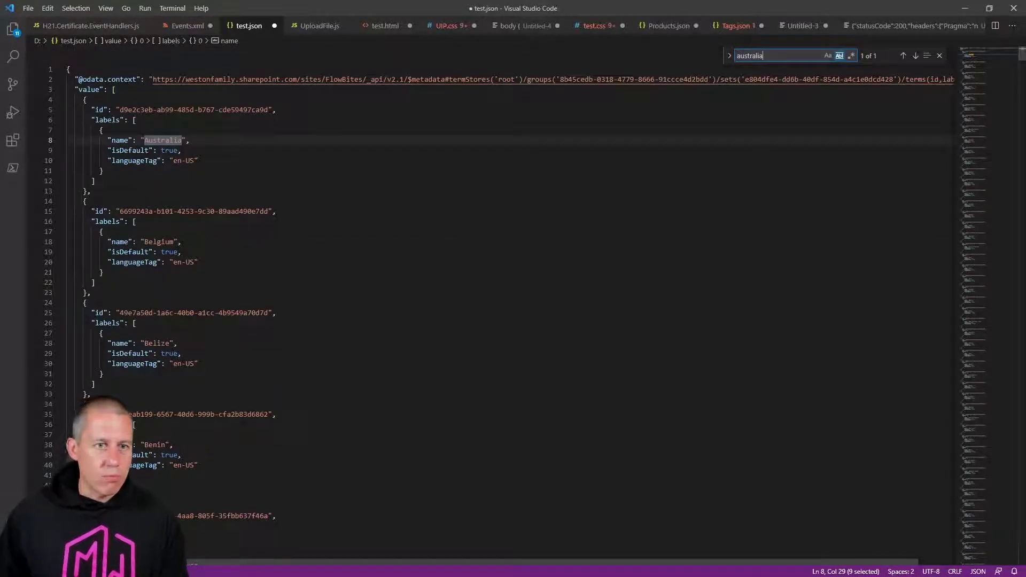
pyautogui.click(160, 140)
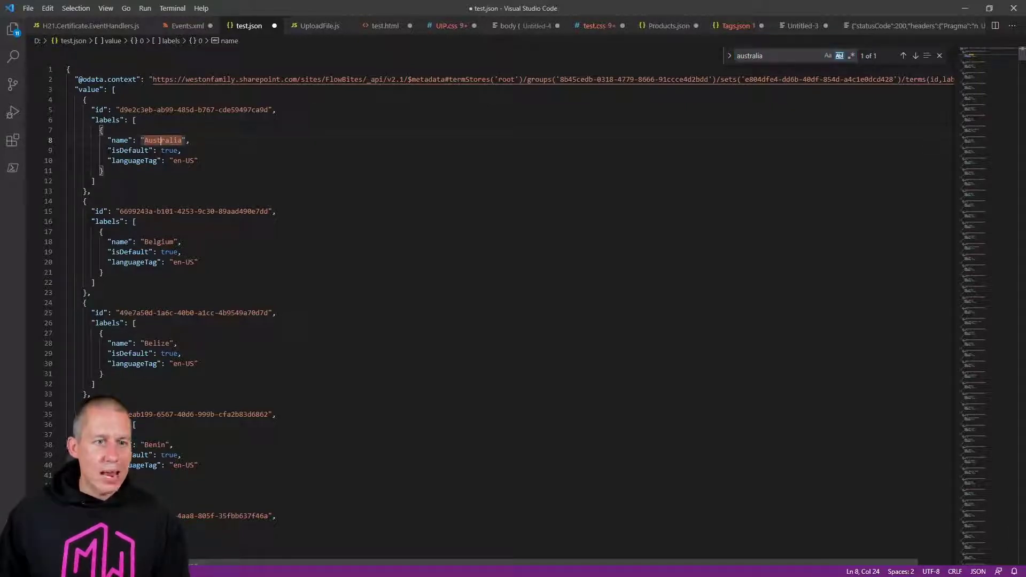
pyautogui.click(276, 109)
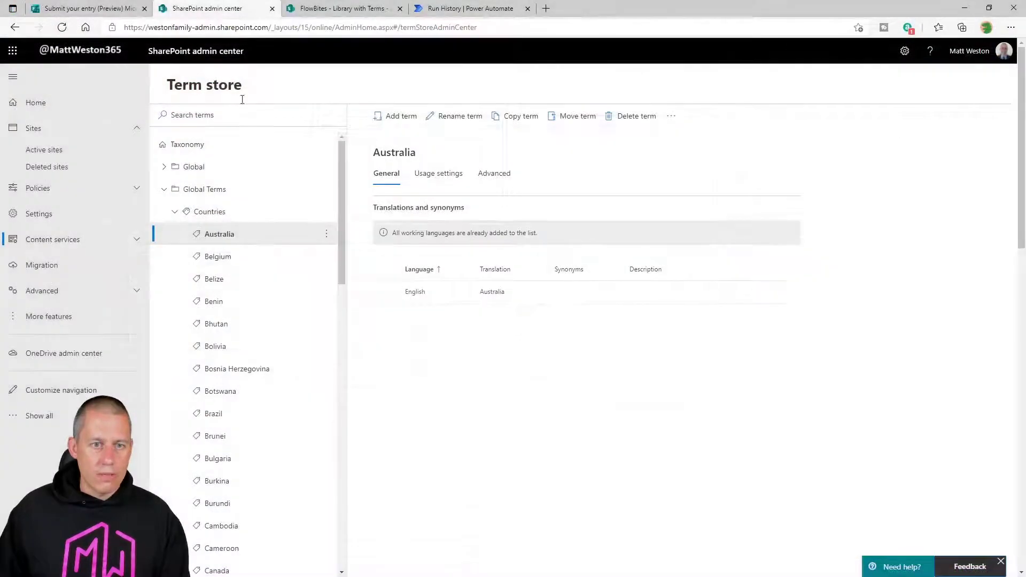
pyautogui.click(443, 176)
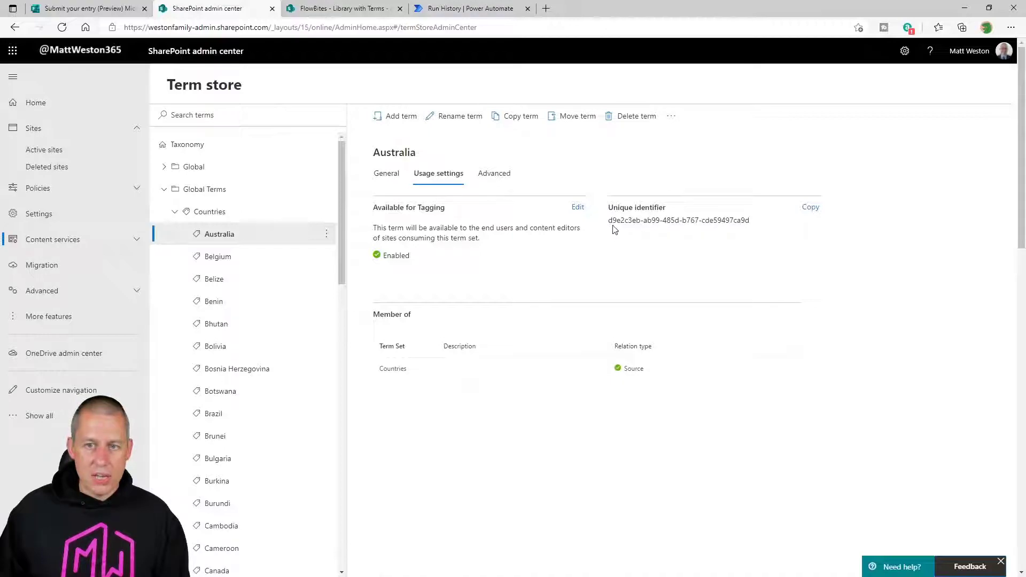
pyautogui.hotkey('alt', 'Tab')
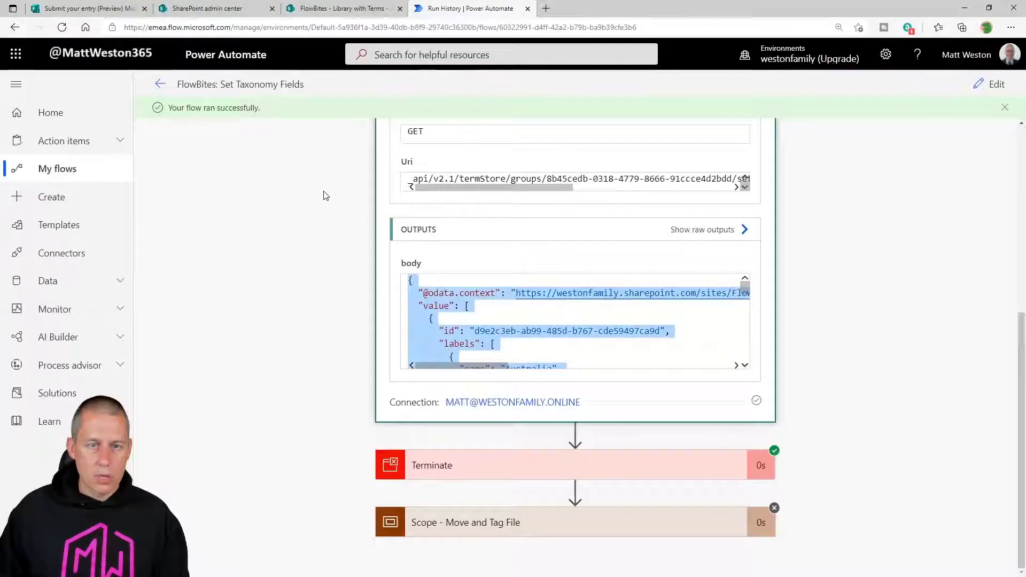
pyautogui.press('Tab')
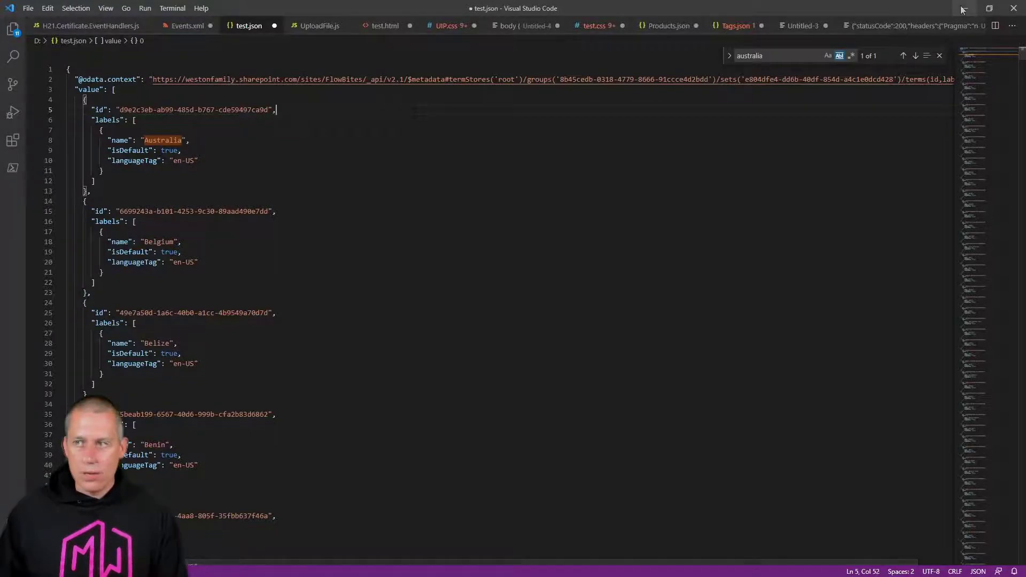
pyautogui.hotkey('alt', 'Tab')
# Reopen the flow in Power Automate for editing and insert a Parse JSON action between Send an HTTP request to SharePoint and Terminate.
pyautogui.click(465, 9)
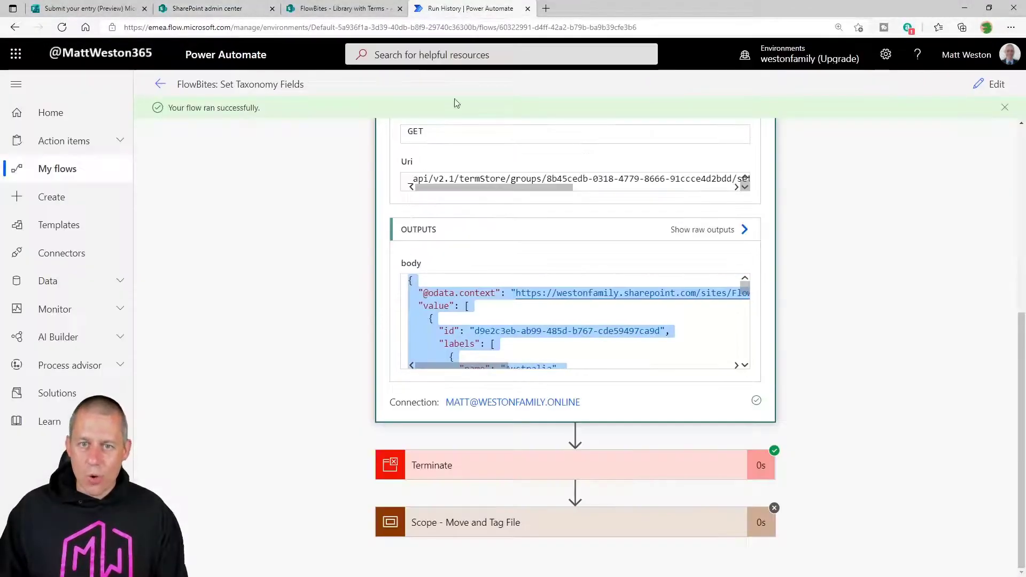
pyautogui.scroll(3, 626, 280)
pyautogui.click(995, 84)
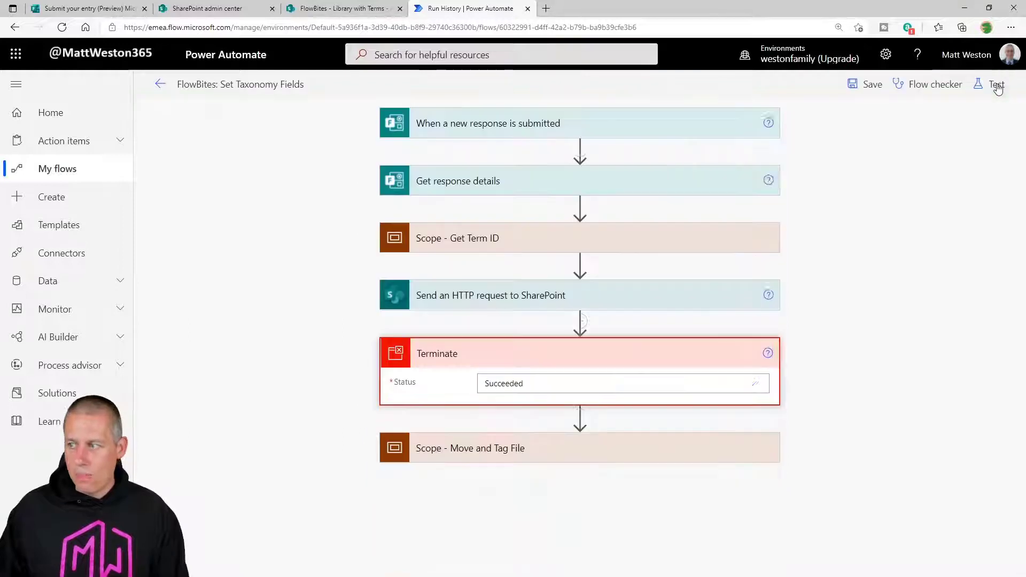
pyautogui.click(526, 358)
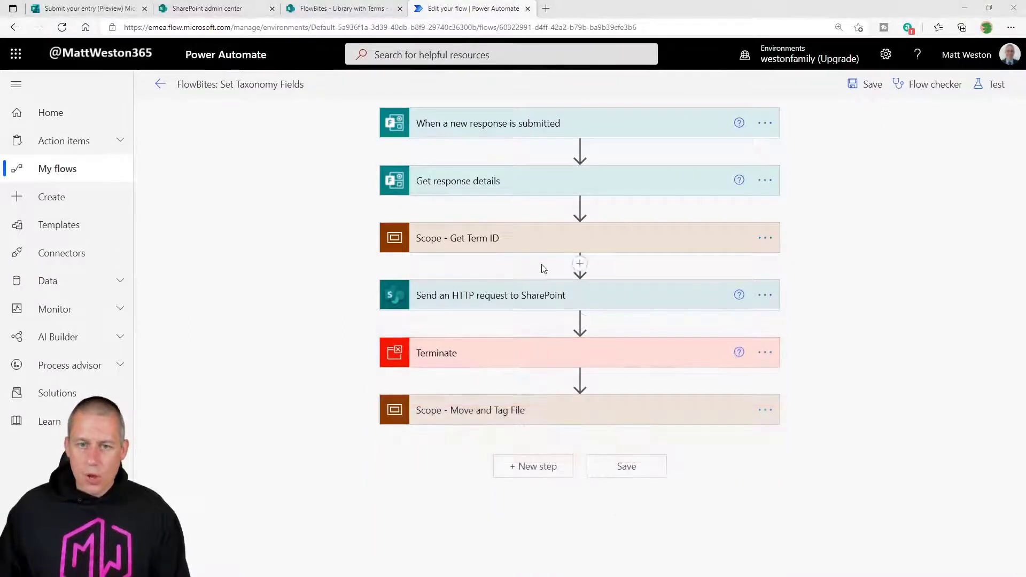
pyautogui.click(580, 321)
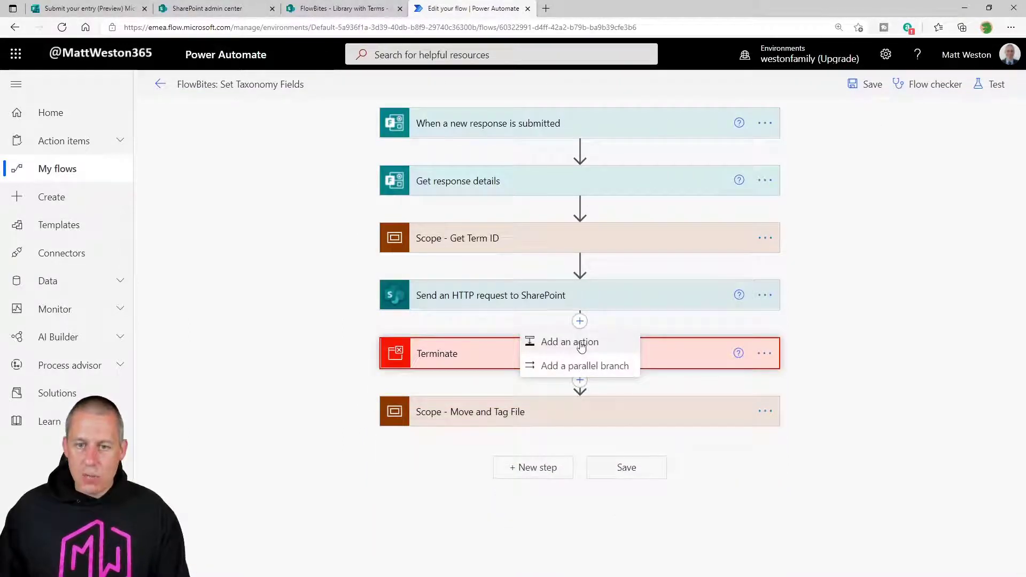
pyautogui.click(582, 345)
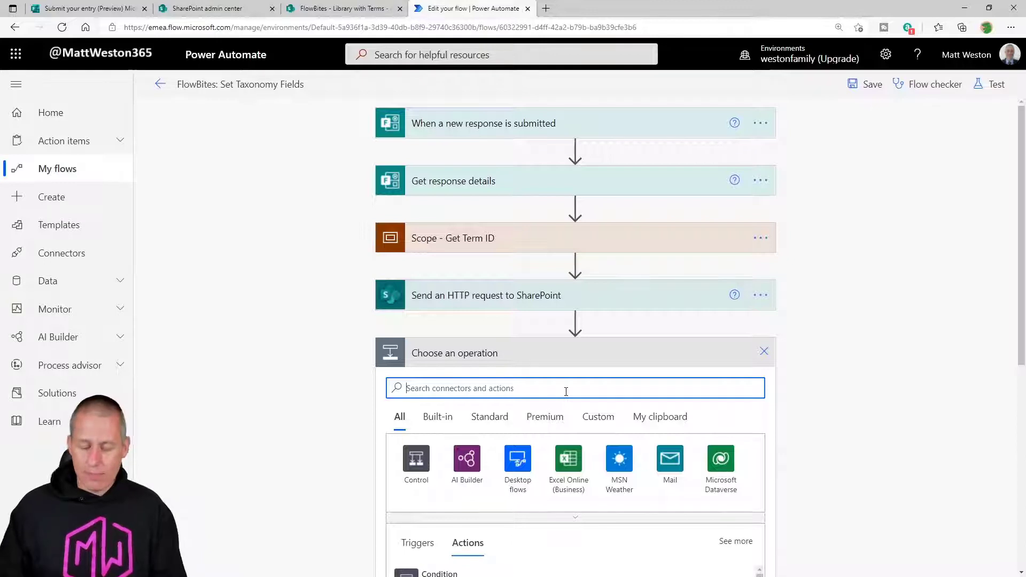
pyautogui.write('parse')
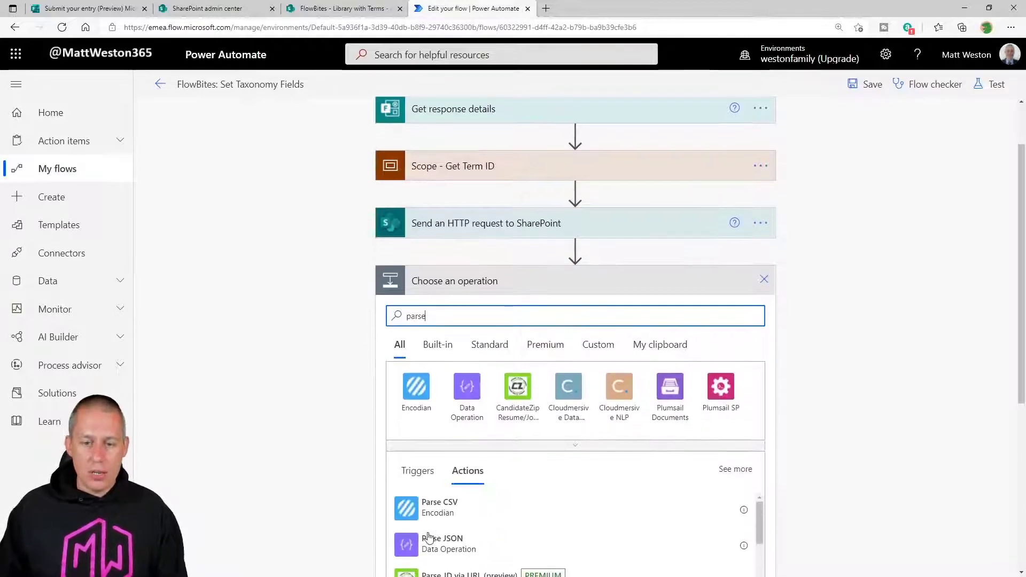
pyautogui.click(577, 534)
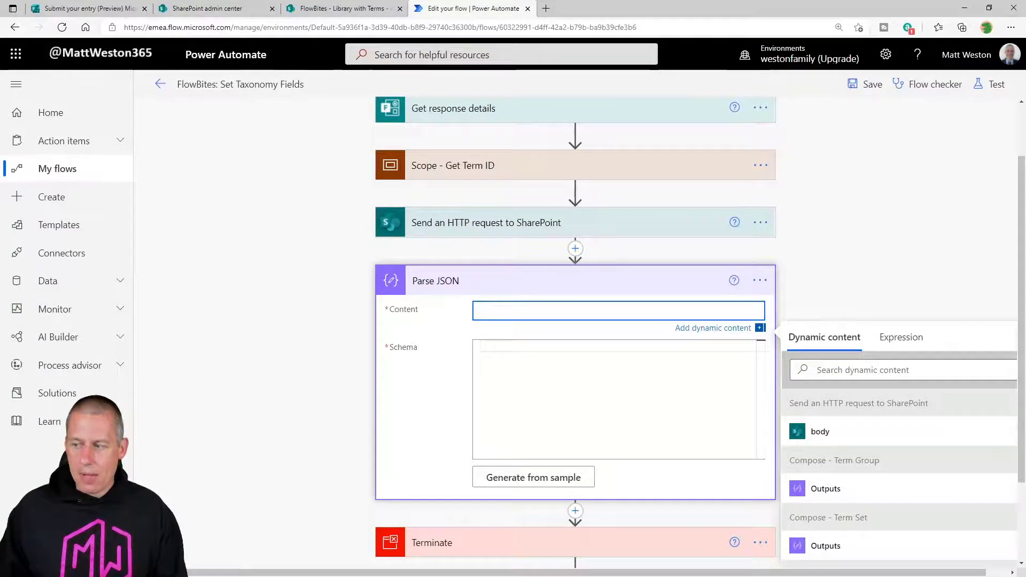
# Add the HTTP request's body output to Parse JSON's Content, then move it out of the field and paste it as text into the expression editor.
pyautogui.hotkey('alt', 'Tab')
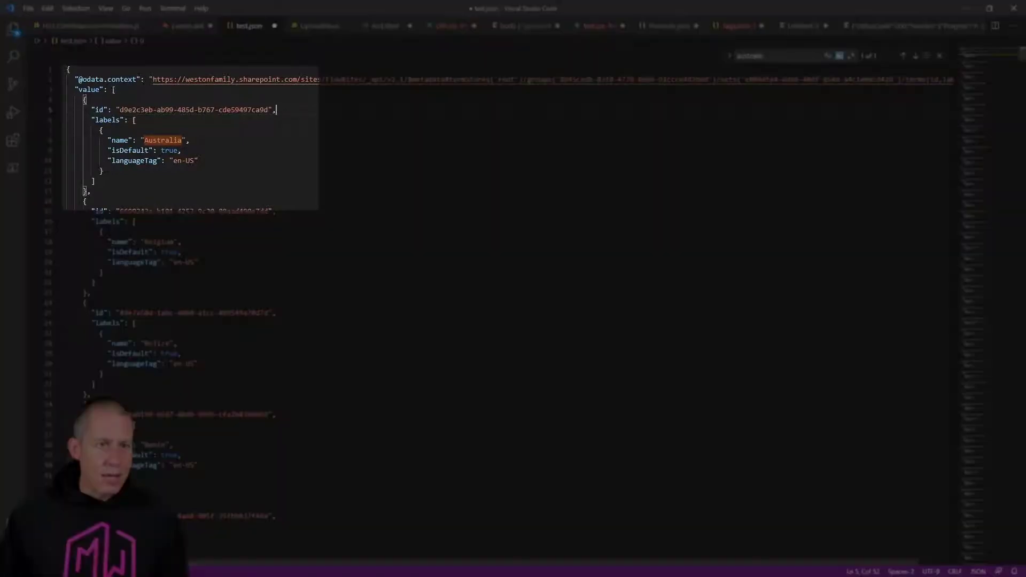
pyautogui.click(113, 90)
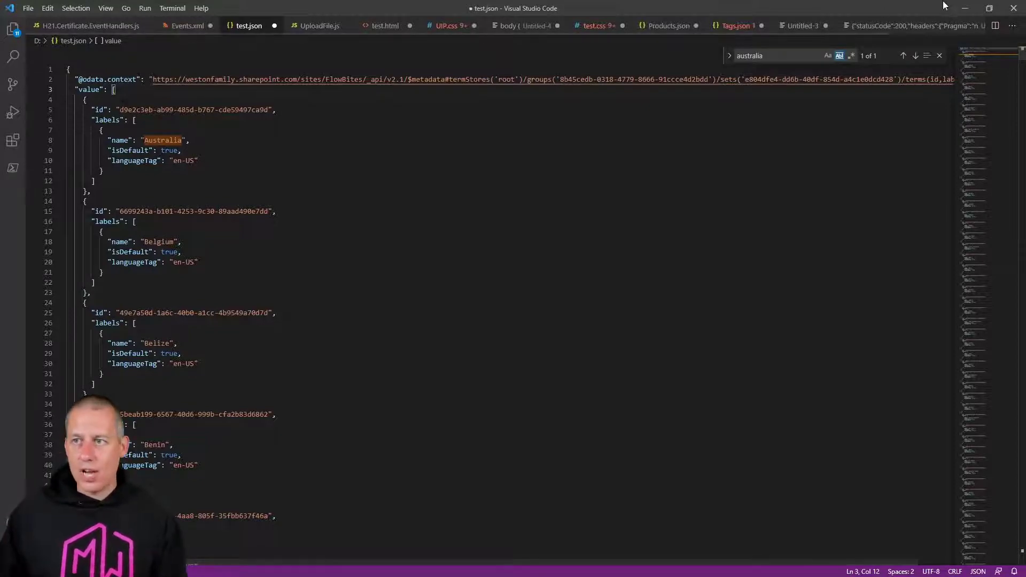
pyautogui.click(964, 8)
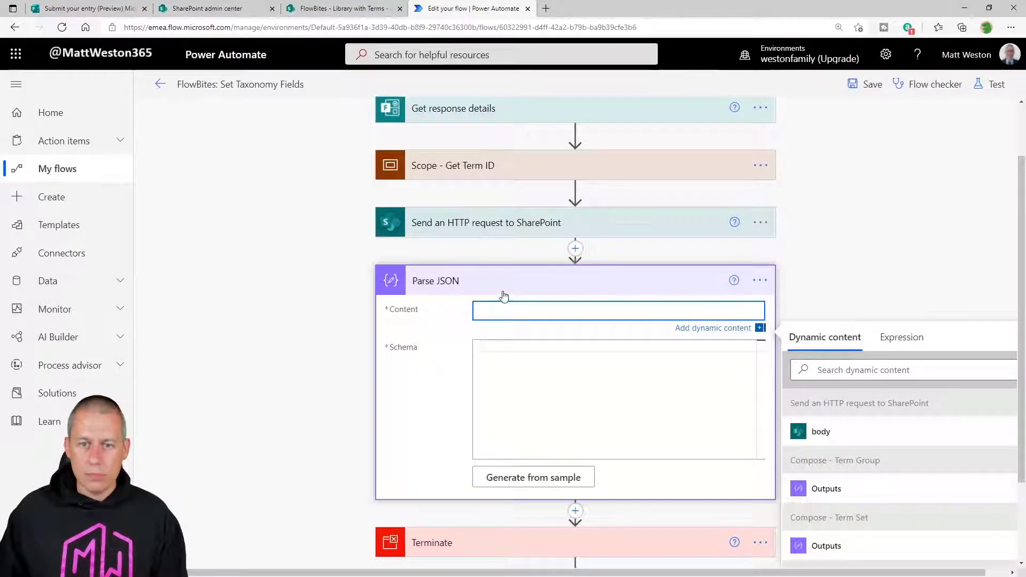
pyautogui.scroll(-1, 623, 284)
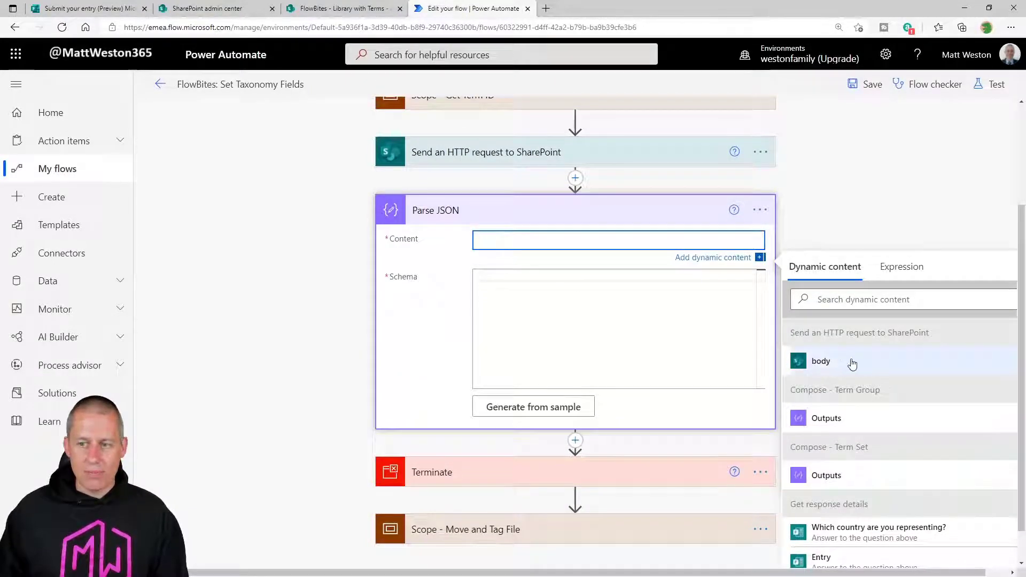
pyautogui.click(821, 362)
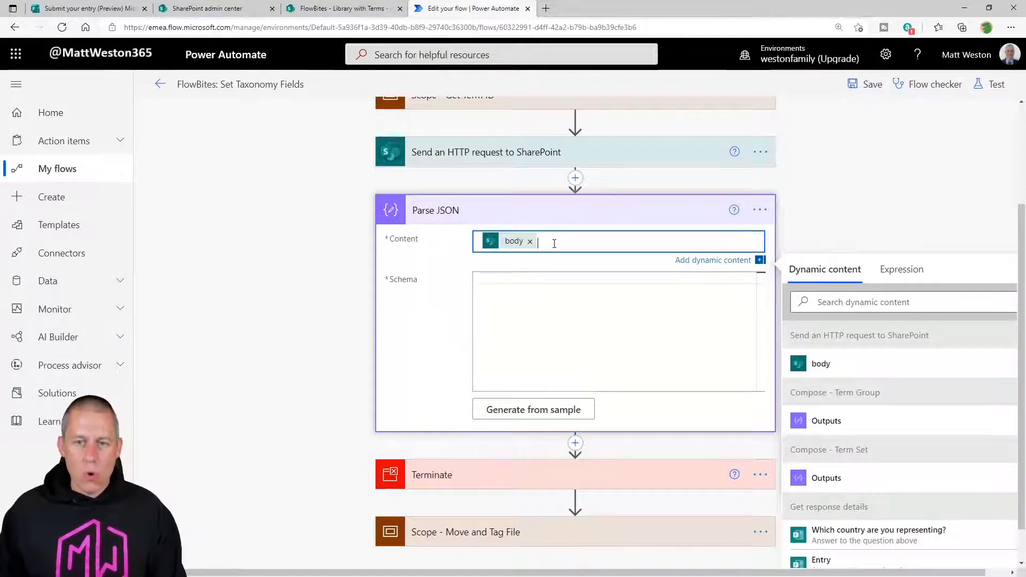
pyautogui.hotkey('ctrl', 'a')
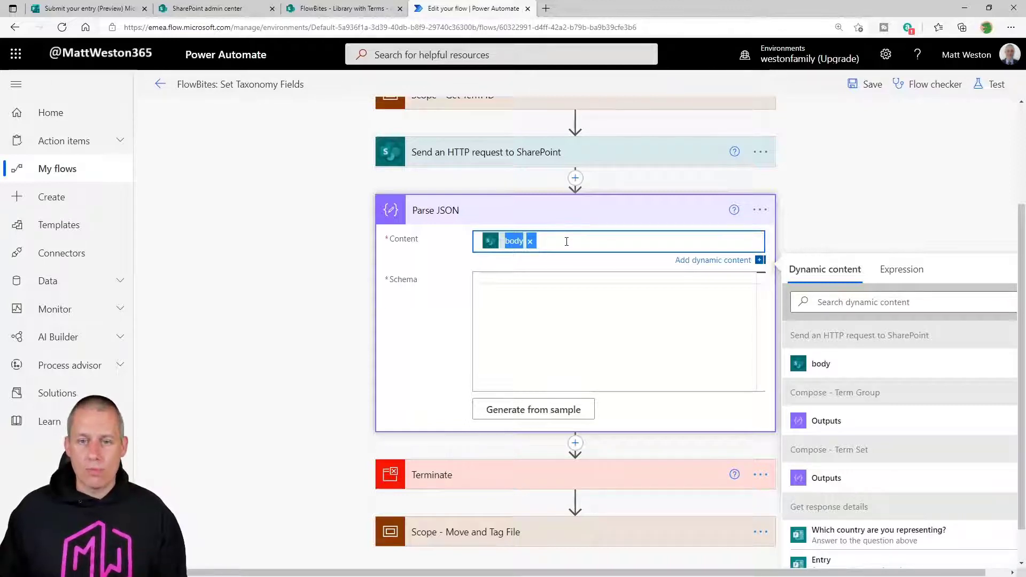
pyautogui.click(530, 241)
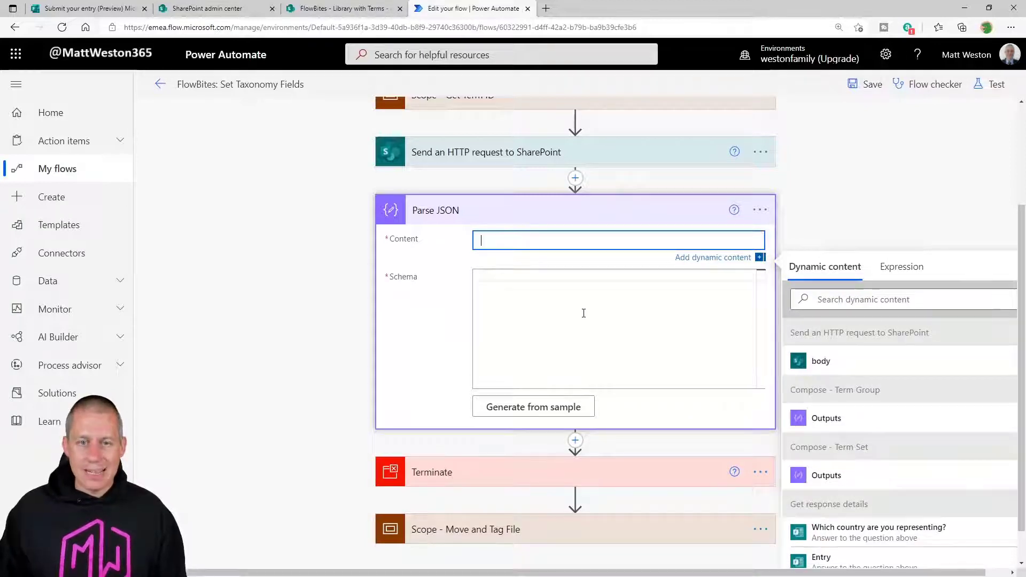
pyautogui.click(903, 267)
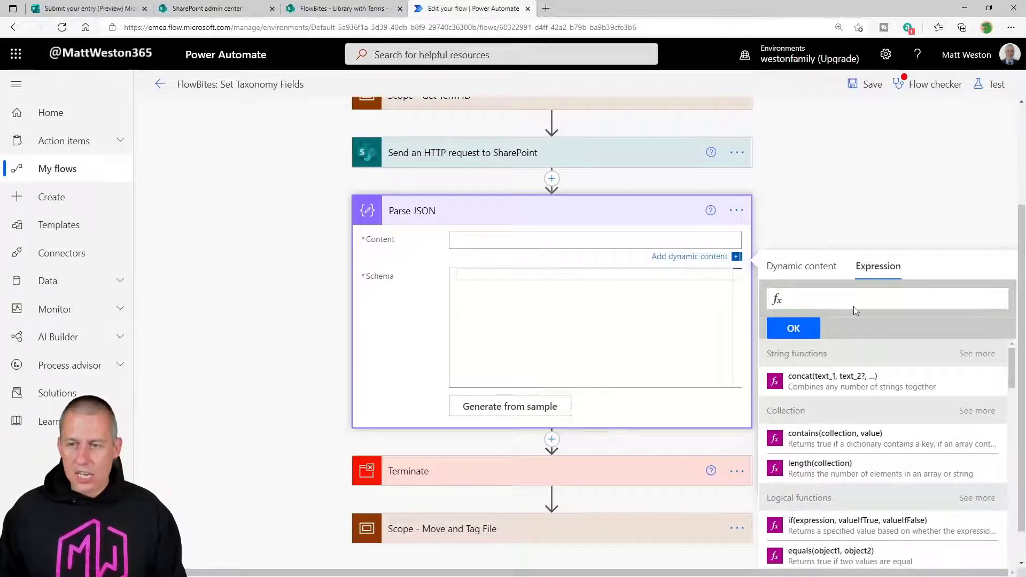
pyautogui.hotkey('ctrl', 'v')
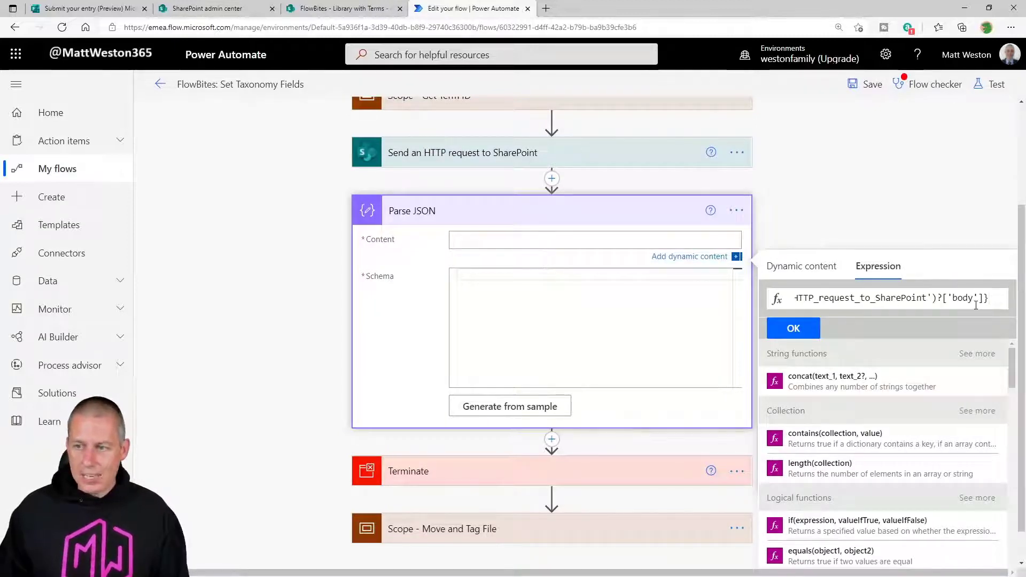
# Strip the leading "@{" and the closing "}" from the pasted expression, leaving outputs('Send_an_HTTP_request_to_SharePoint')?['body'].
pyautogui.hotkey('ctrl', 'a')
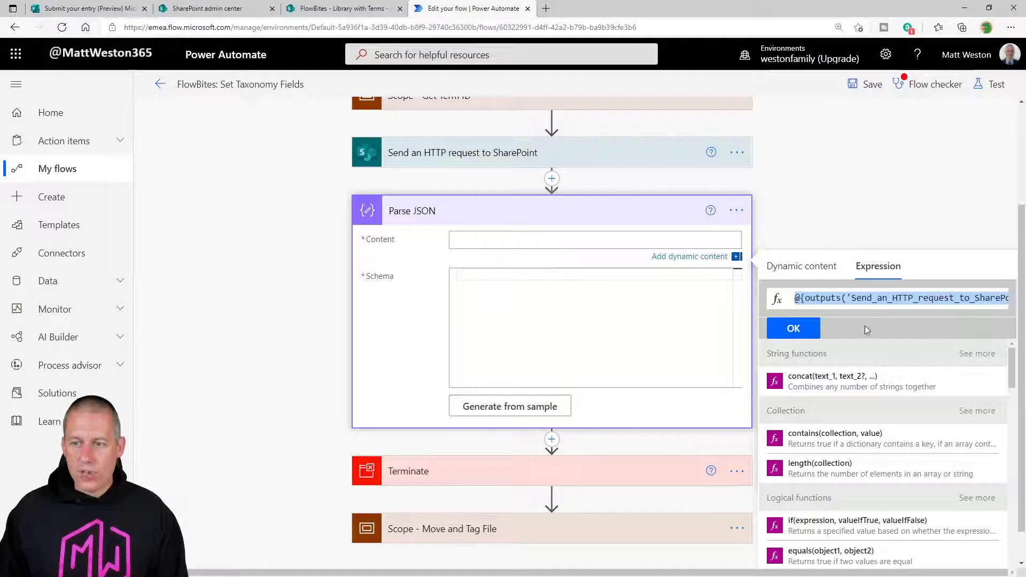
pyautogui.click(803, 299)
pyautogui.moveTo(804, 299); pyautogui.dragTo(968, 311)
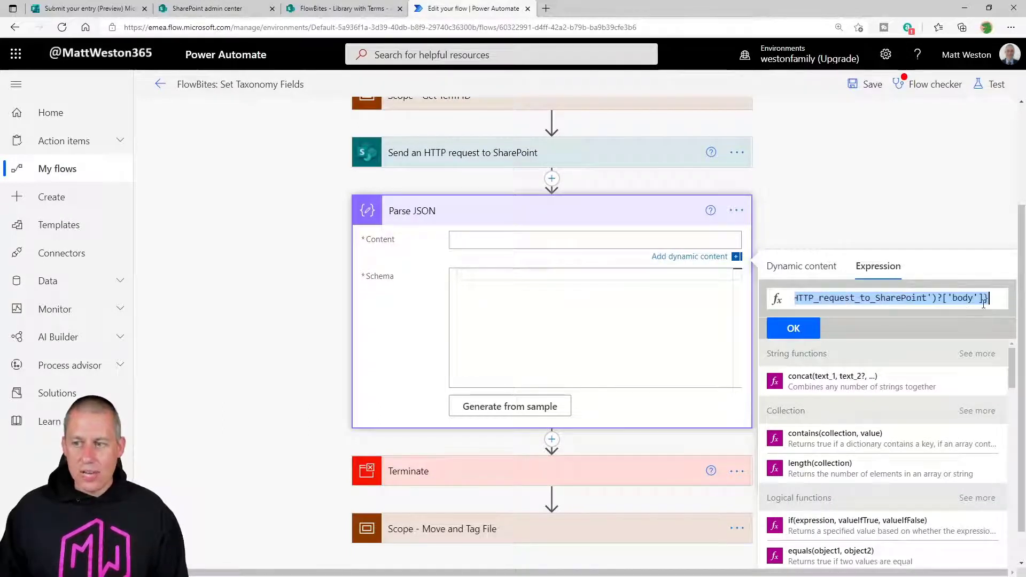
pyautogui.click(991, 300)
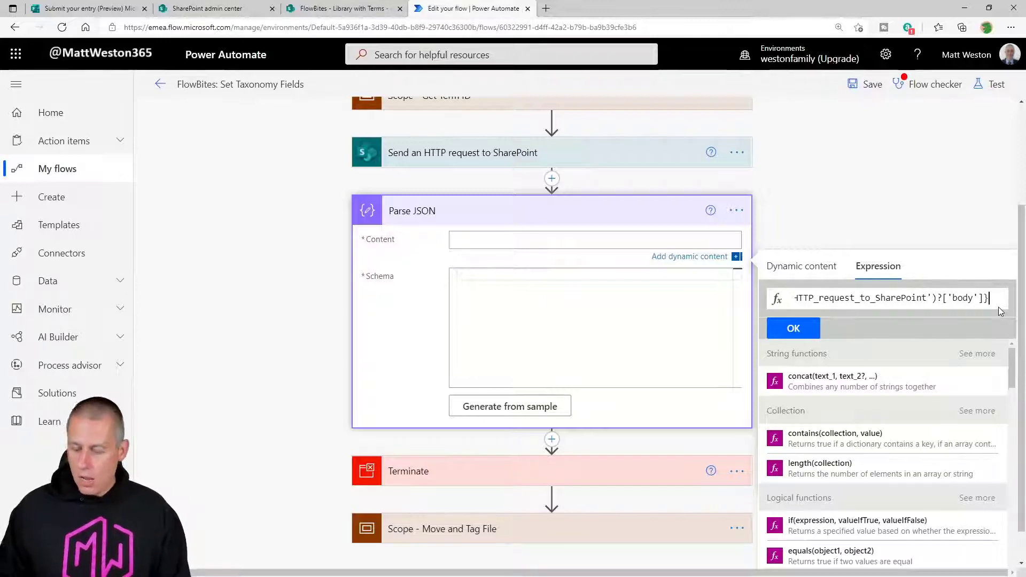
pyautogui.press('Home')
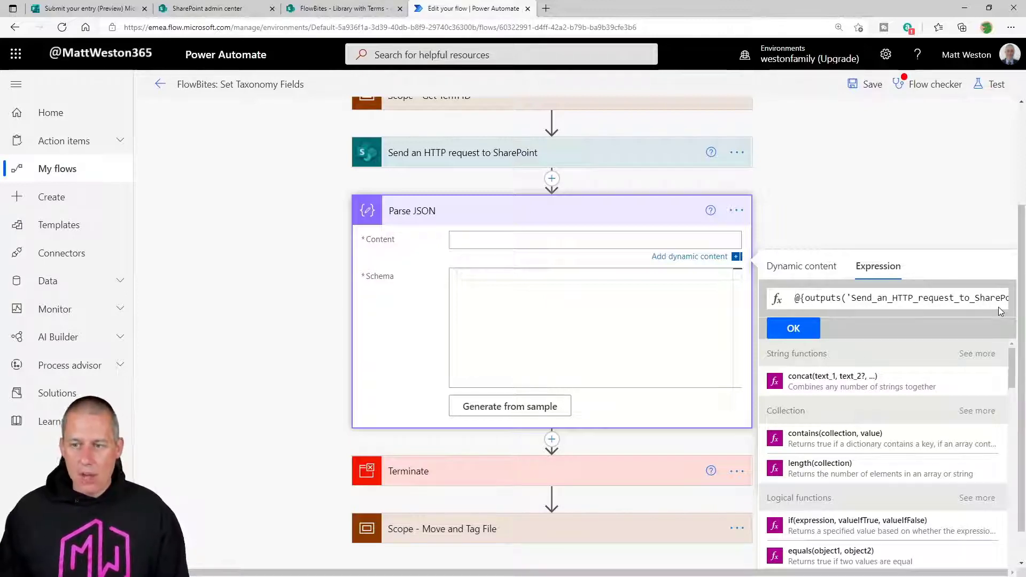
pyautogui.press('Delete')
pyautogui.press('Delete')
pyautogui.press('End')
pyautogui.press('BackSpace')
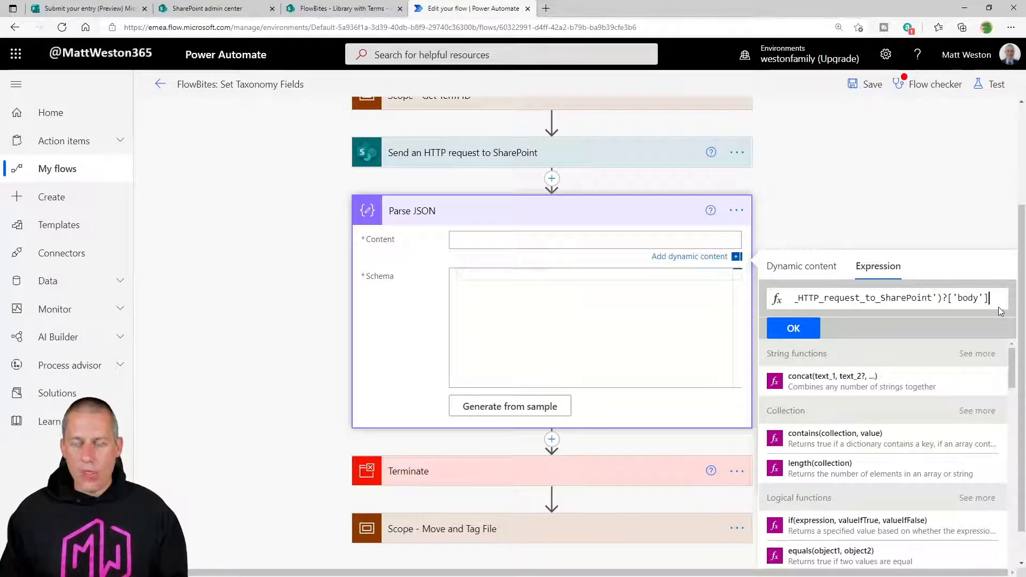
# Append ?['value'] to the HTTP request body expression and insert it as the Parse JSON action's Content.
pyautogui.write('?')
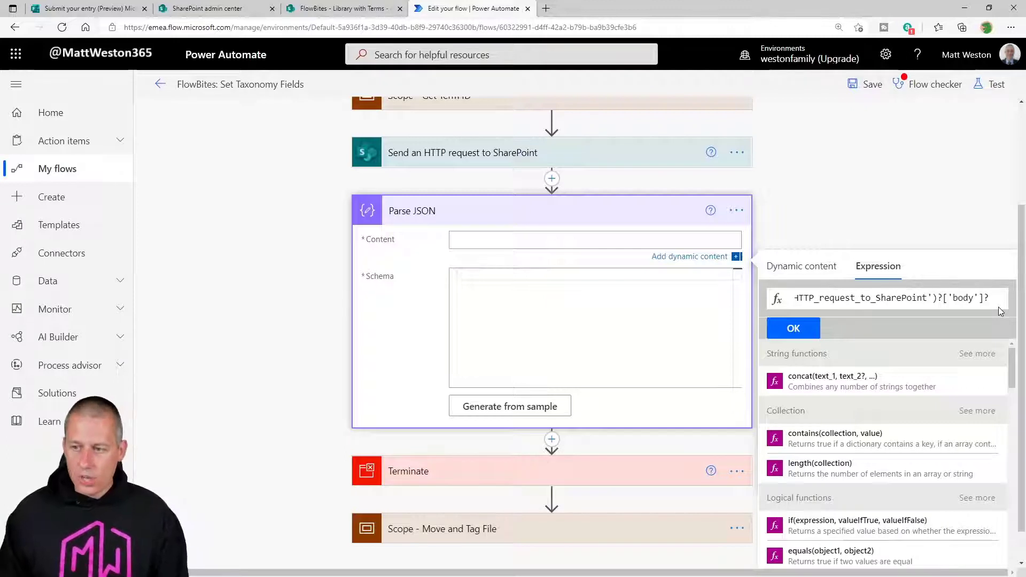
pyautogui.write('[')
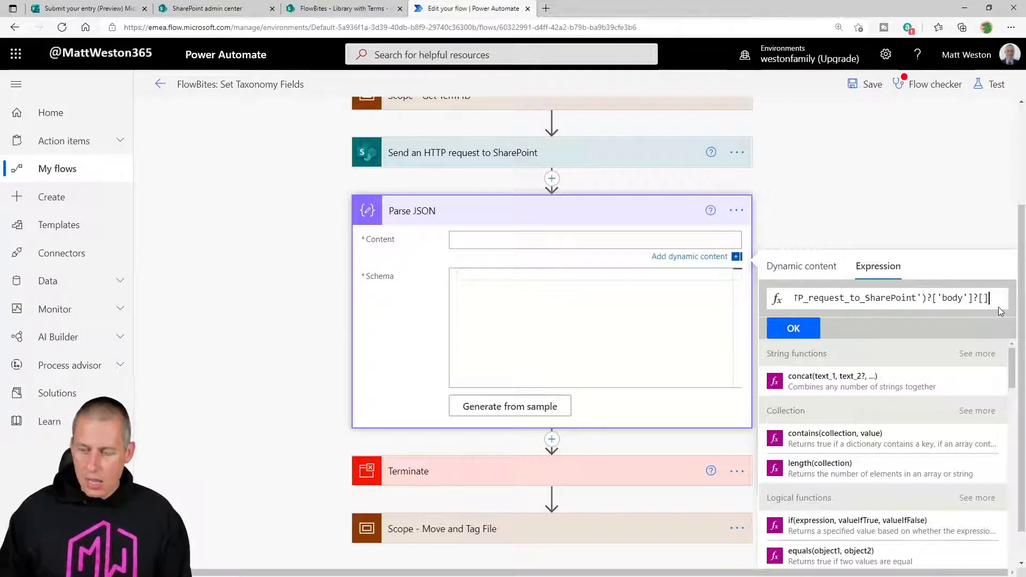
pyautogui.write("'")
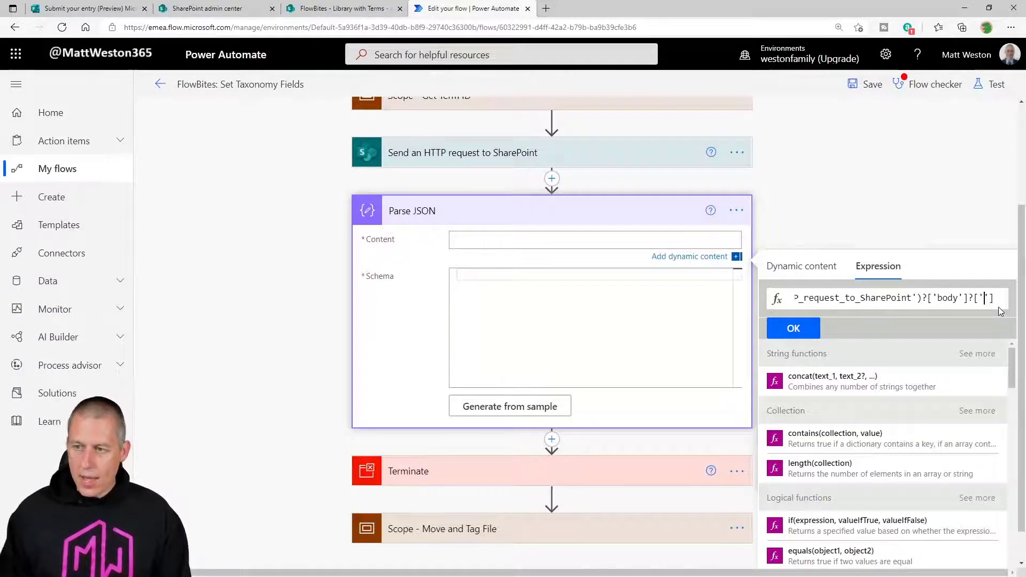
pyautogui.write('value')
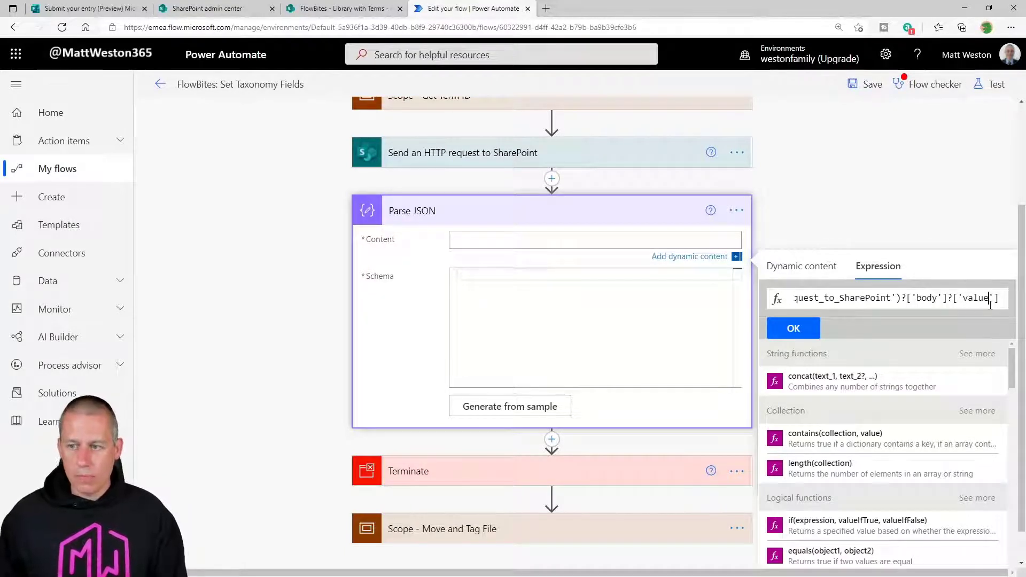
pyautogui.click(786, 330)
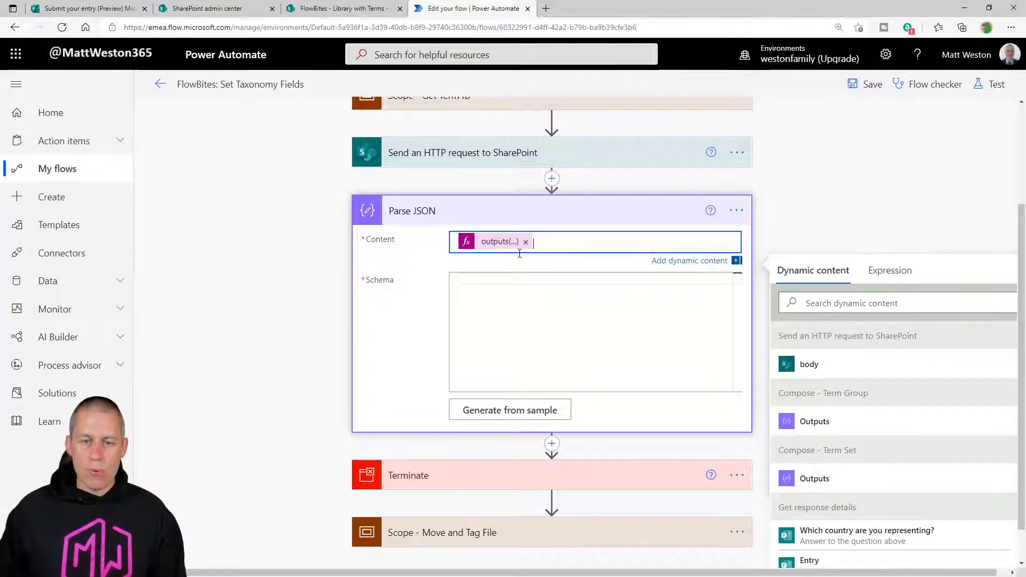
# Switch to test.json in Visual Studio Code and examine the "value" array from its opening bracket to its closing bracket.
pyautogui.hotkey('alt', 'Tab')
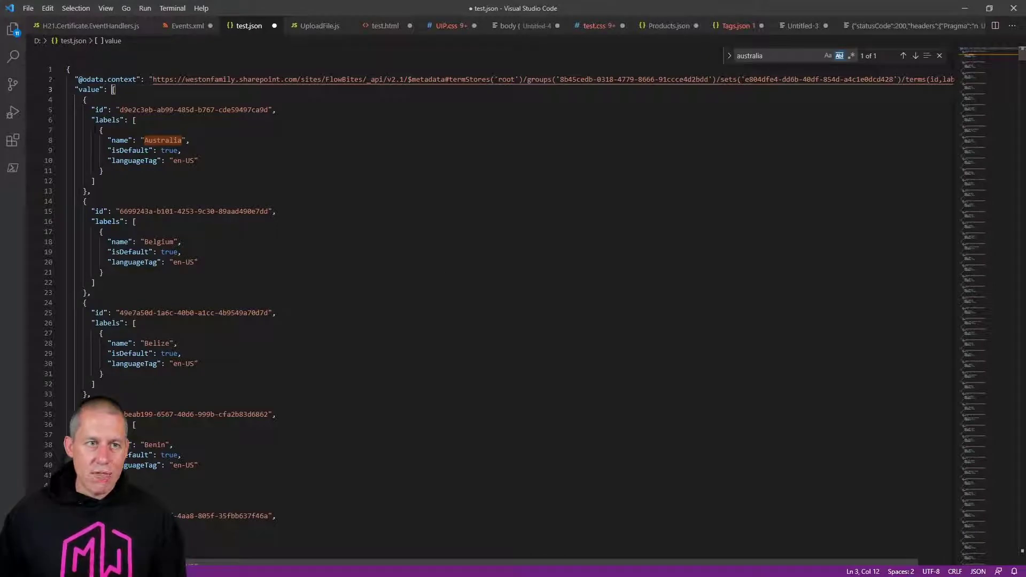
pyautogui.moveTo(74, 89); pyautogui.dragTo(107, 89)
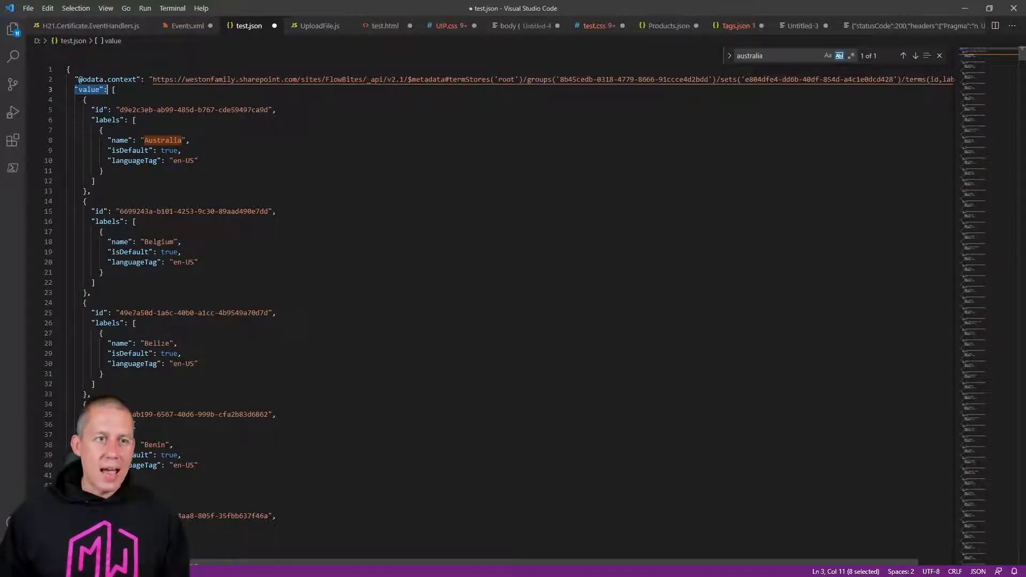
pyautogui.click(112, 90)
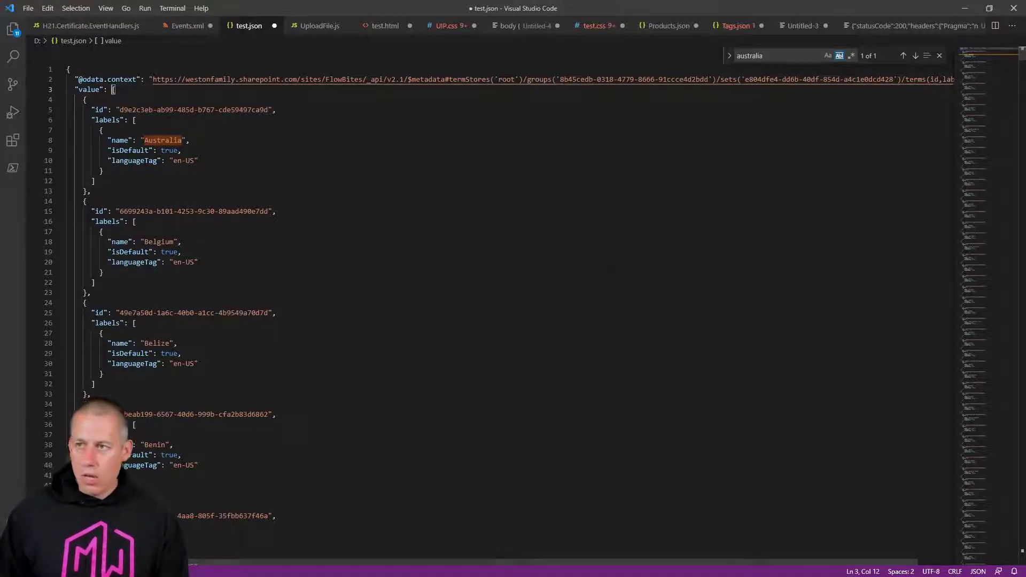
pyautogui.scroll(-5, 1004, 81)
pyautogui.moveTo(1003, 81); pyautogui.dragTo(1018, 562)
pyautogui.scroll(8, 60, 290)
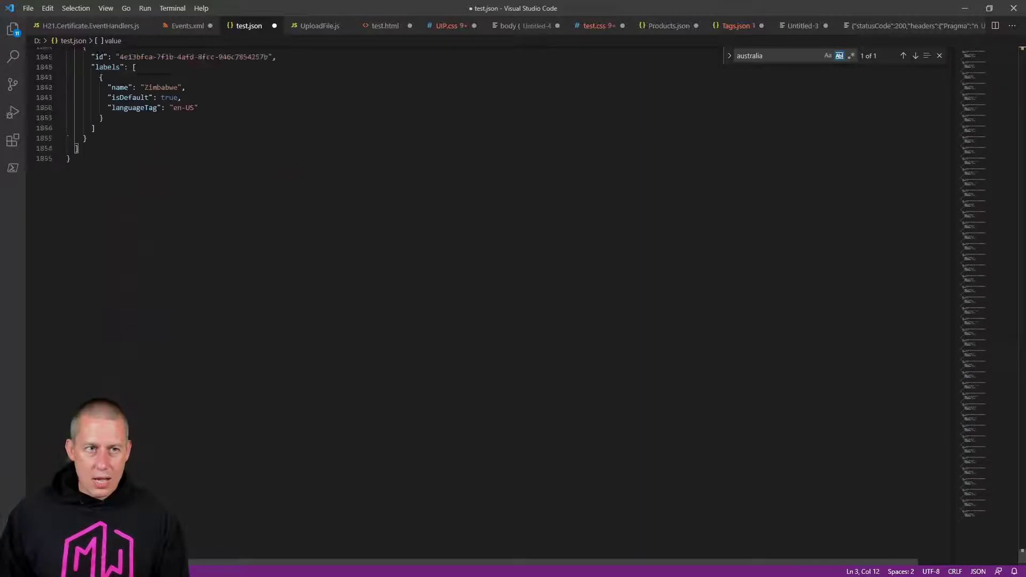
pyautogui.keyDown('shift'); pyautogui.click(77, 282); pyautogui.keyUp('shift')
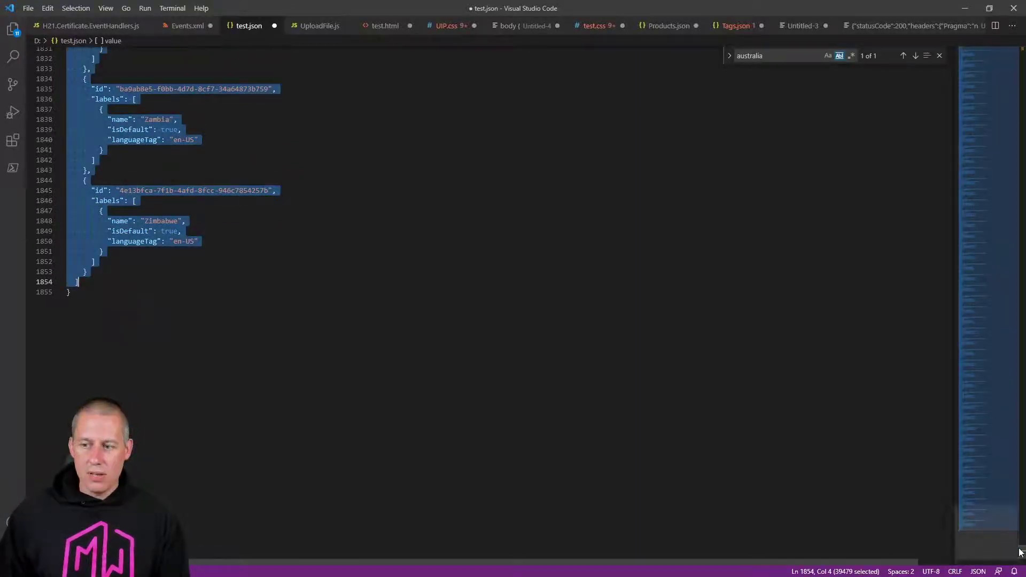
pyautogui.moveTo(1019, 534); pyautogui.dragTo(1016, 56)
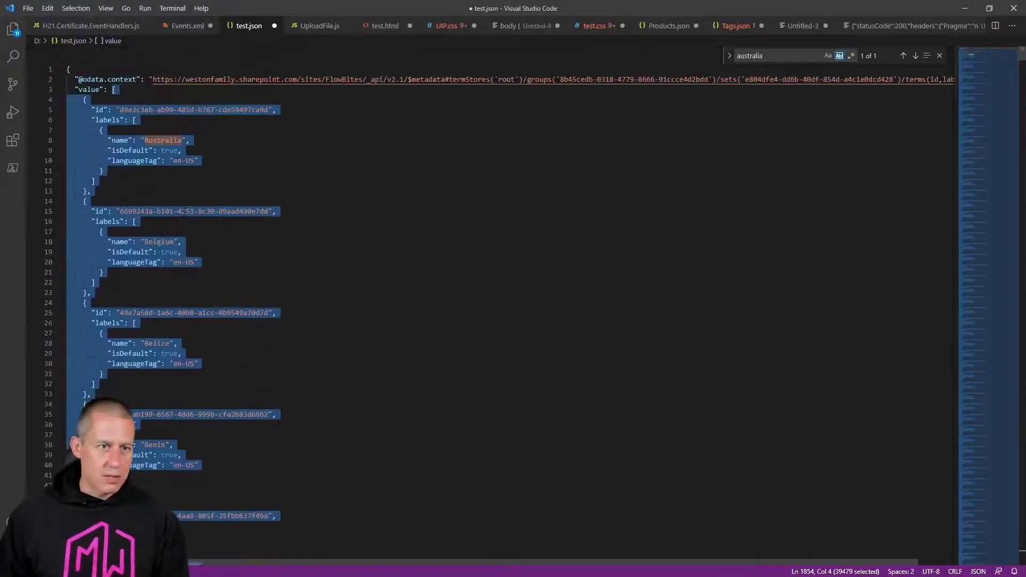
pyautogui.click(181, 211)
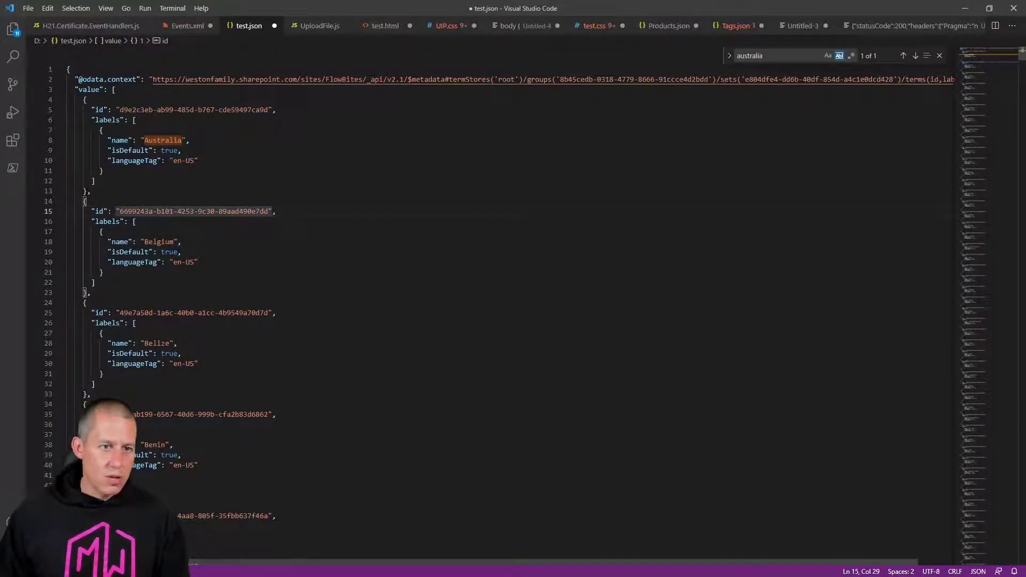
# Separate the Australia term from the terms following it with line breaks and close the array after it with "]".
pyautogui.click(87, 191)
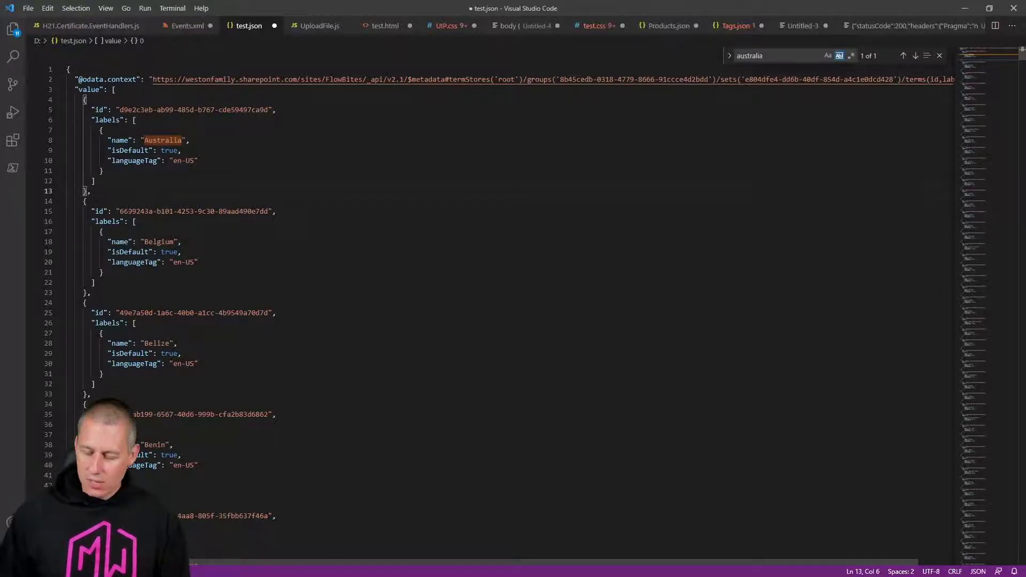
pyautogui.press('Return')
pyautogui.press('Return')
pyautogui.press('Up')
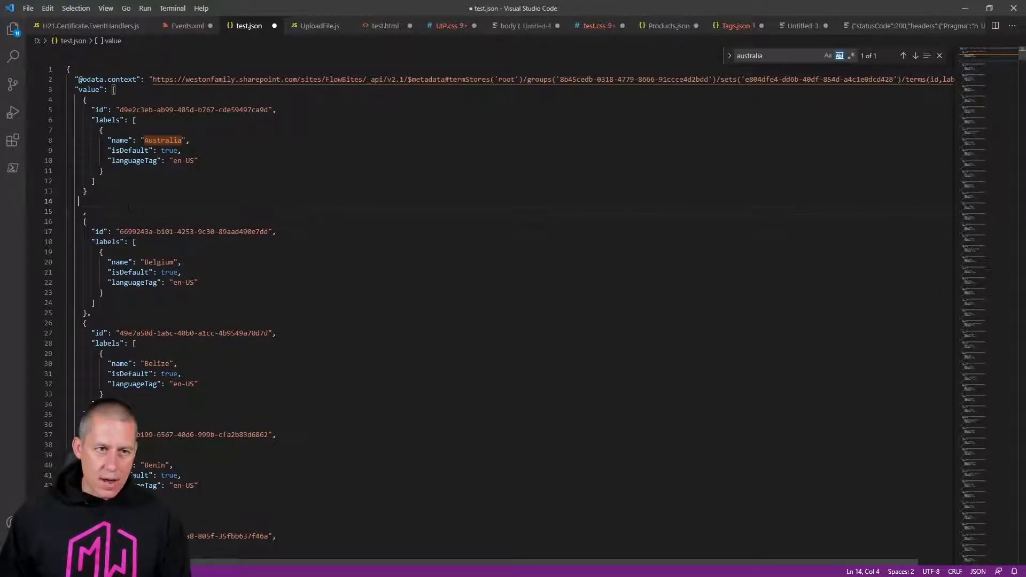
pyautogui.click(86, 191)
pyautogui.write(']')
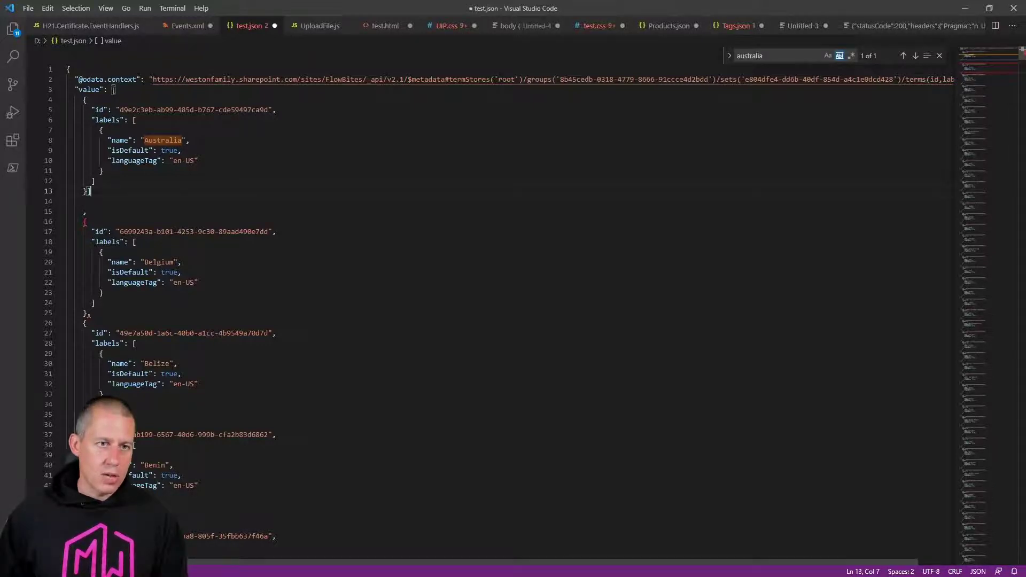
# Copy the single-term array containing only Australia, from its opening bracket after "value" to the added closing bracket.
pyautogui.hotkey('ctrl', 'shift', '\\')
pyautogui.hotkey('shift', 'Down')
pyautogui.hotkey('shift', 'Down')
pyautogui.hotkey('shift', 'Down')
pyautogui.hotkey('shift', 'Down')
pyautogui.hotkey('shift', 'Down')
pyautogui.hotkey('shift', 'Down')
pyautogui.hotkey('shift', 'Down')
pyautogui.hotkey('shift', 'Down')
pyautogui.hotkey('shift', 'Down')
pyautogui.hotkey('shift', 'Down')
pyautogui.hotkey('ctrl', 'c')
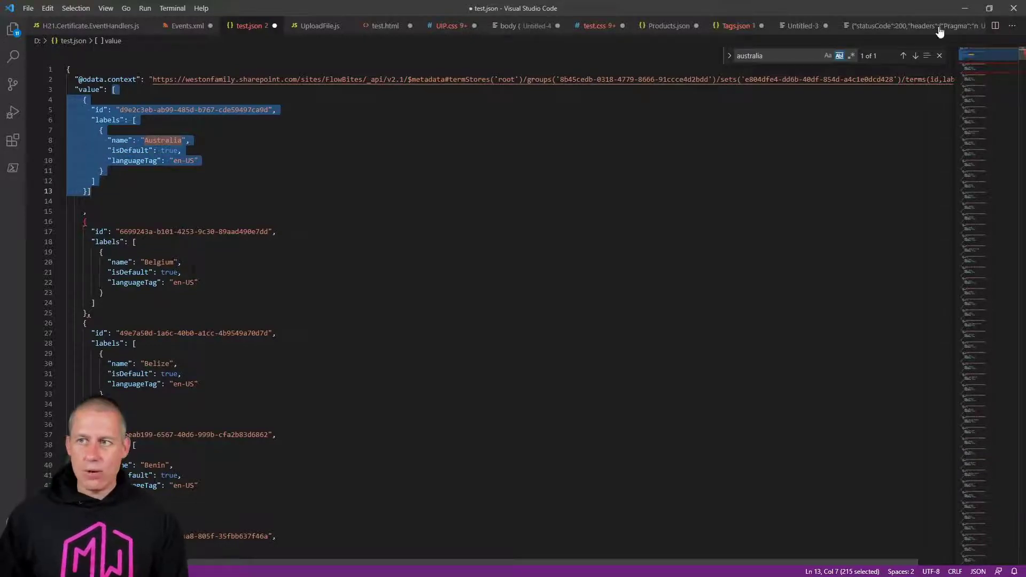
# Back in Power Automate, generate the Parse JSON schema from the copied Australia array as the sample payload.
pyautogui.hotkey('alt', 'Tab')
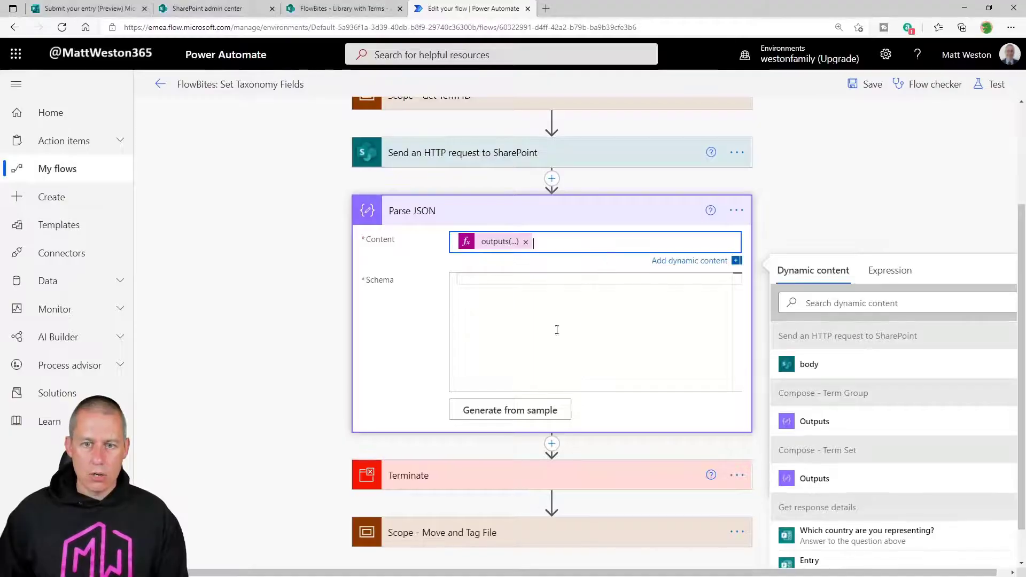
pyautogui.click(504, 409)
pyautogui.hotkey('ctrl', 'v')
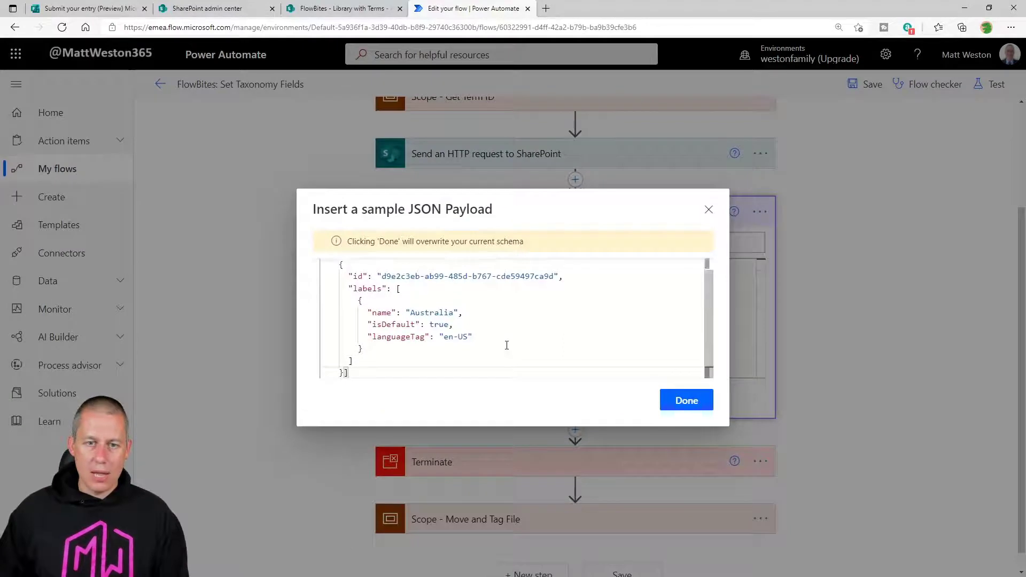
pyautogui.click(686, 401)
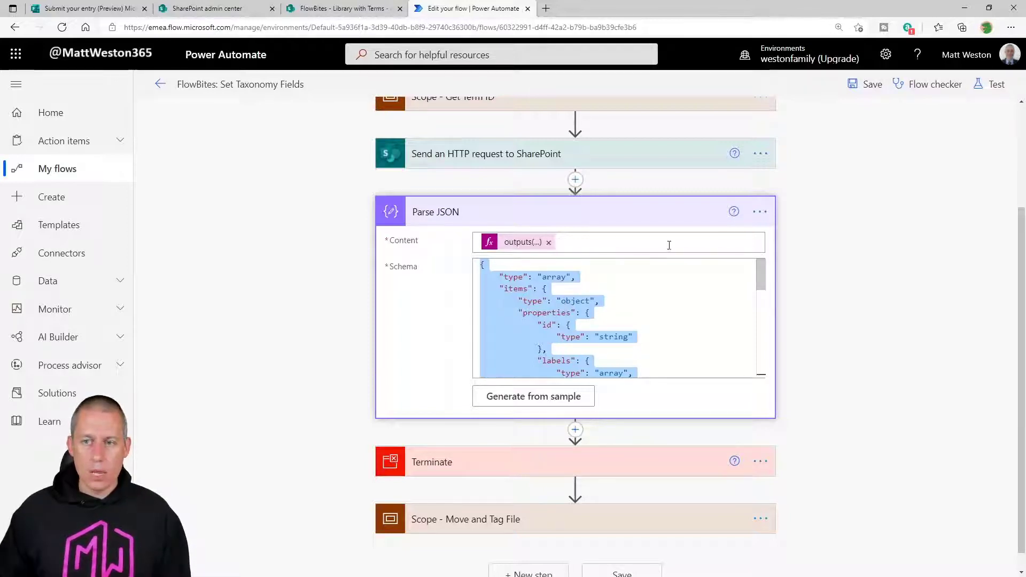
# Rename the Parse JSON action as "Parse JSON - Process Terms".
pyautogui.click(760, 212)
pyautogui.click(804, 231)
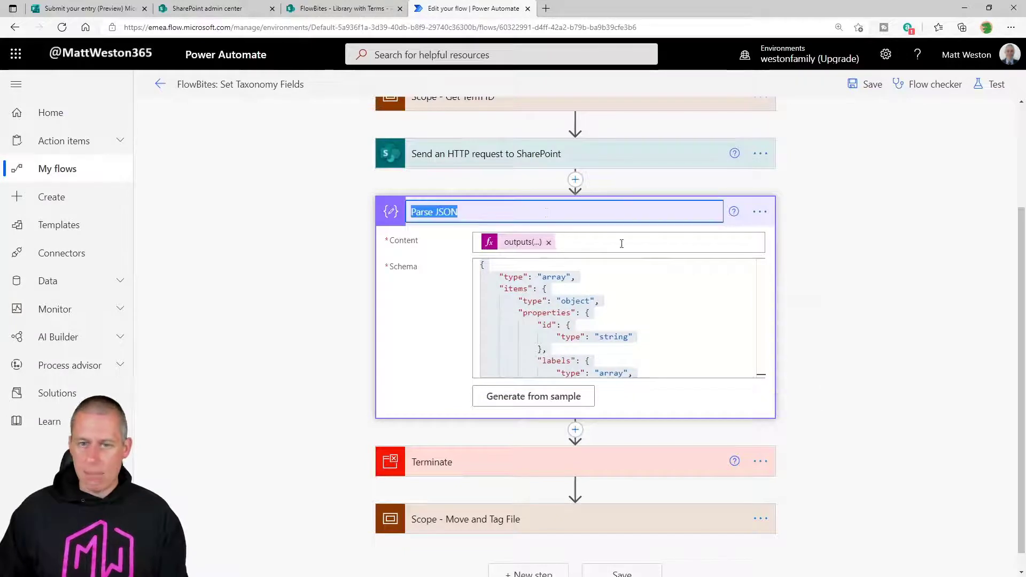
pyautogui.click(547, 212)
pyautogui.write('- P')
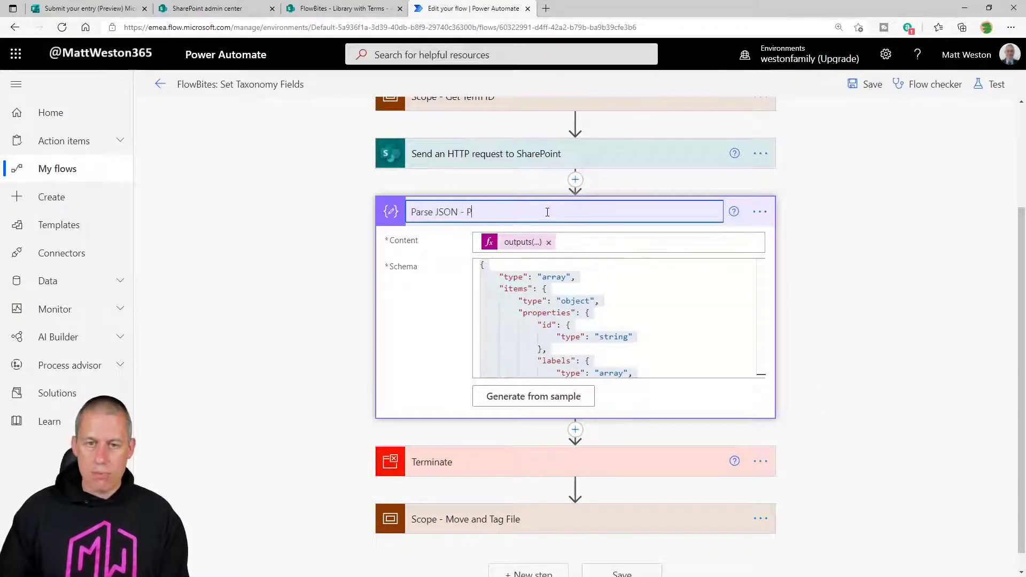
pyautogui.write('rocess Terms')
pyautogui.press('Return')
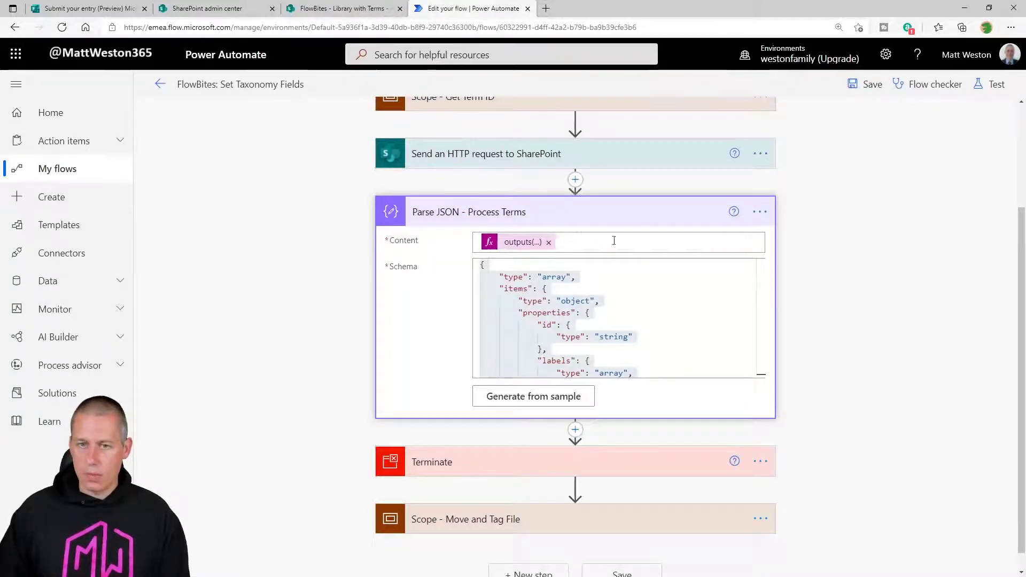
# Collapse Parse JSON - Process Terms and insert a Compose action between it and Terminate.
pyautogui.click(611, 213)
pyautogui.click(580, 378)
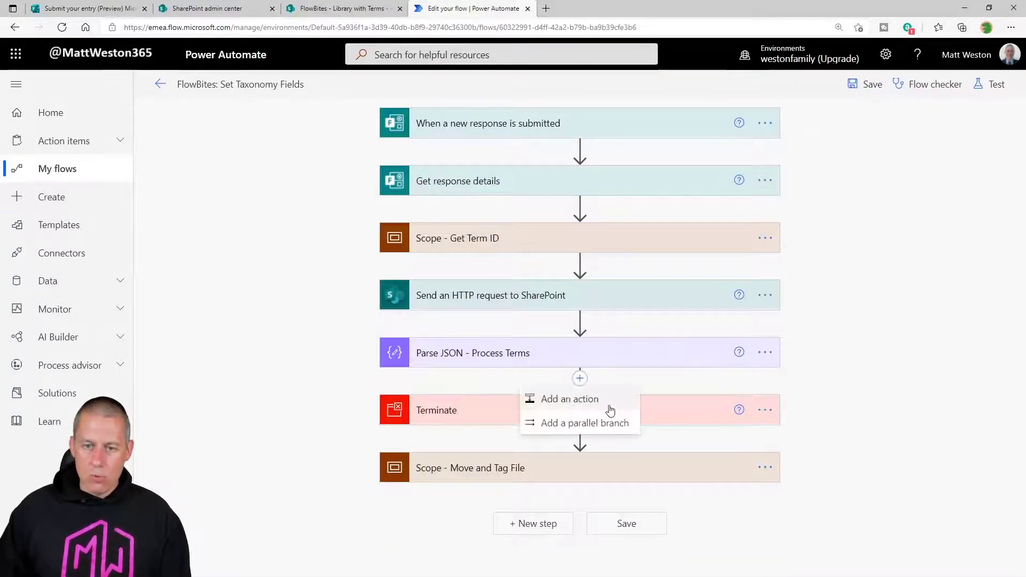
pyautogui.click(610, 410)
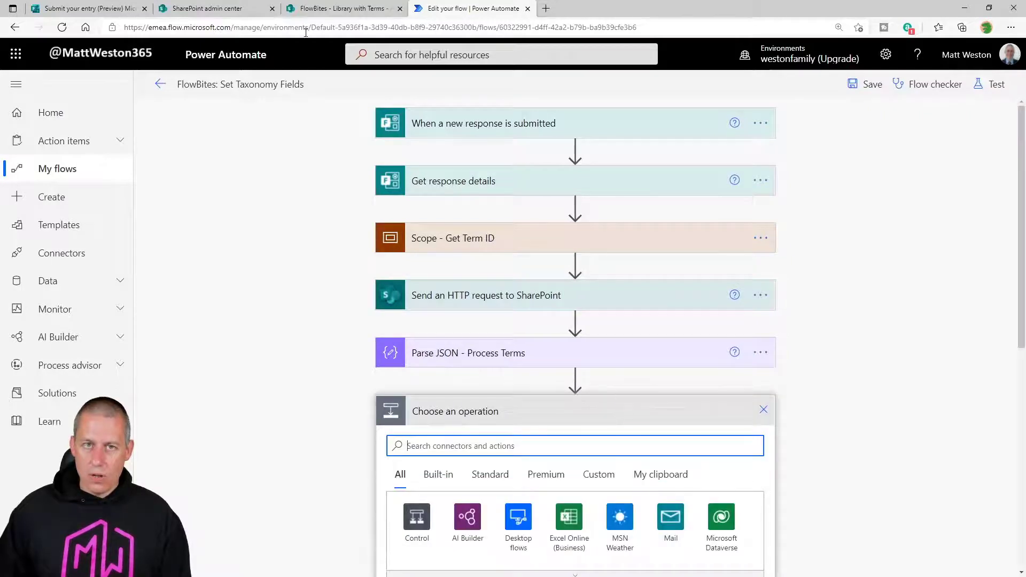
pyautogui.scroll(-1, 600, 334)
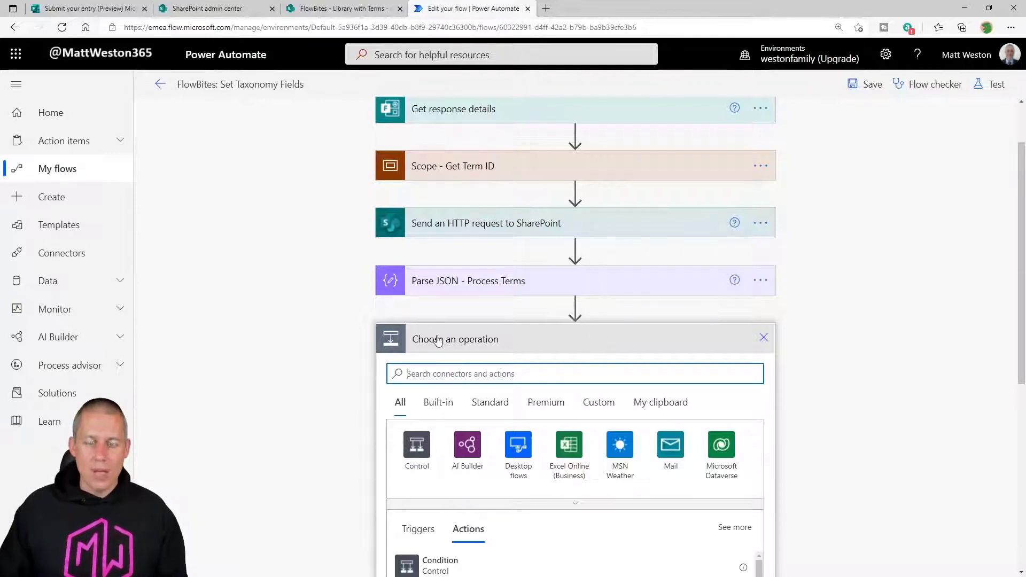
pyautogui.write('com')
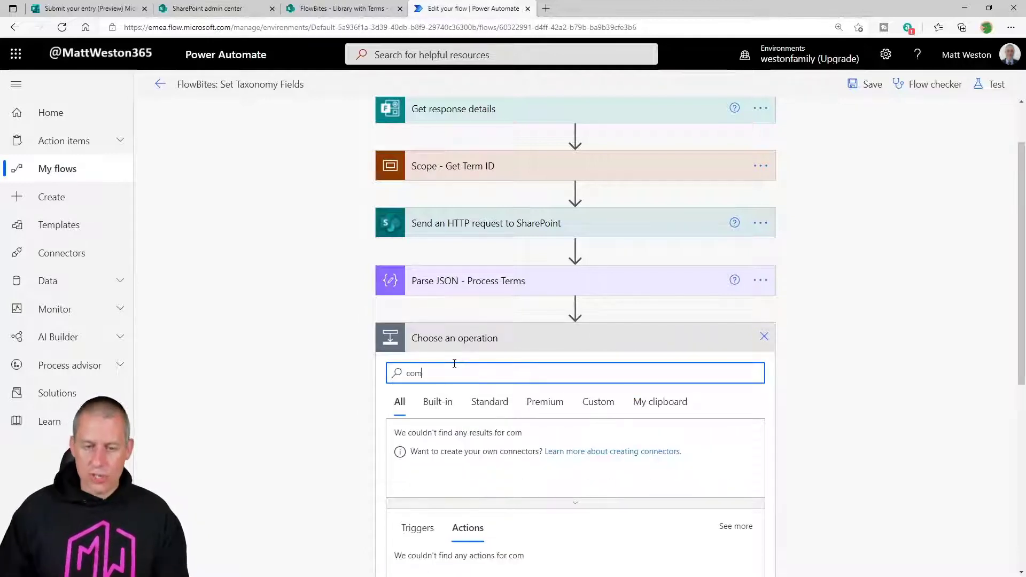
pyautogui.write('pose')
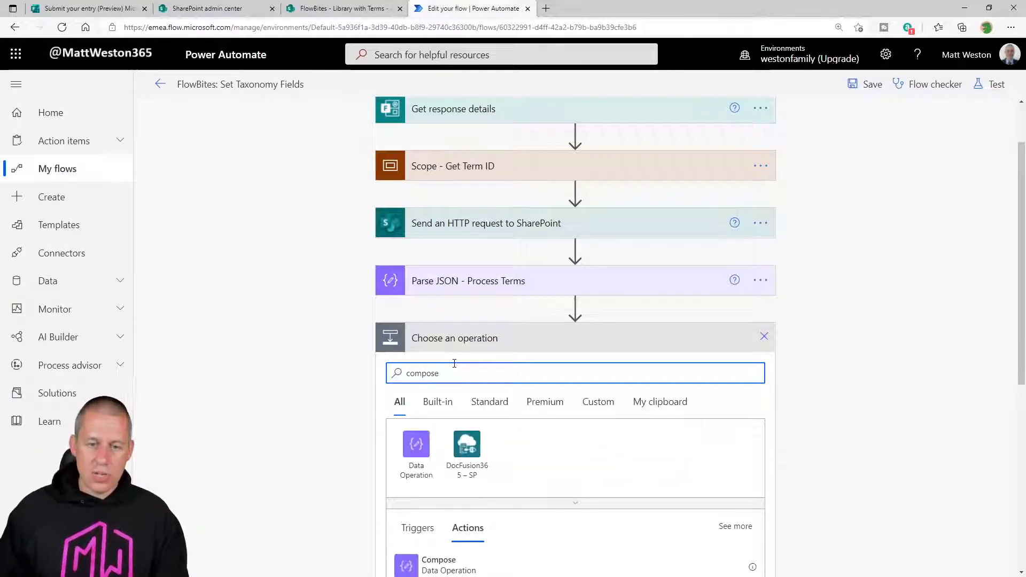
pyautogui.click(443, 564)
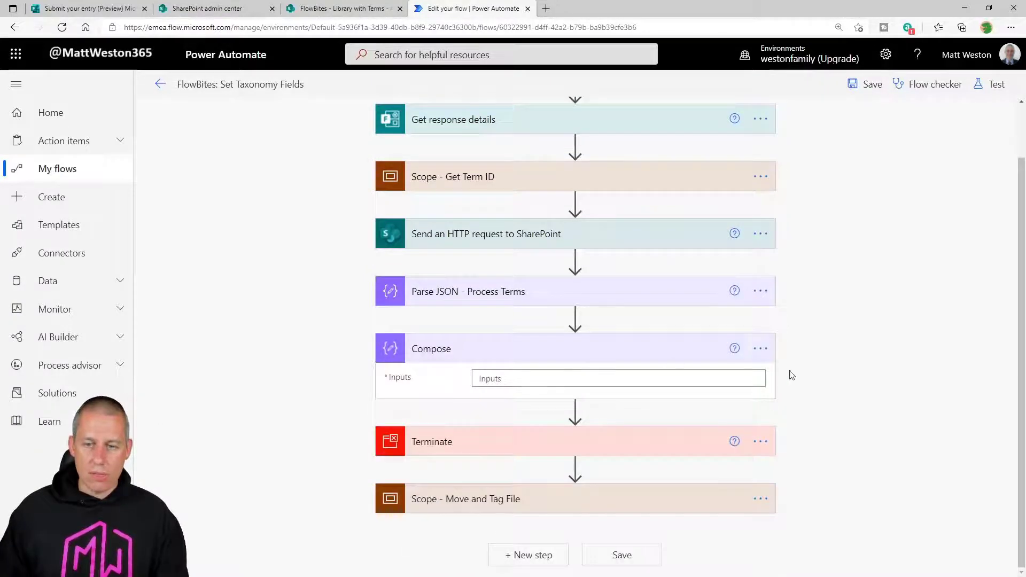
# Rename the Compose action as "Compose - Term".
pyautogui.click(759, 348)
pyautogui.click(820, 369)
pyautogui.click(489, 352)
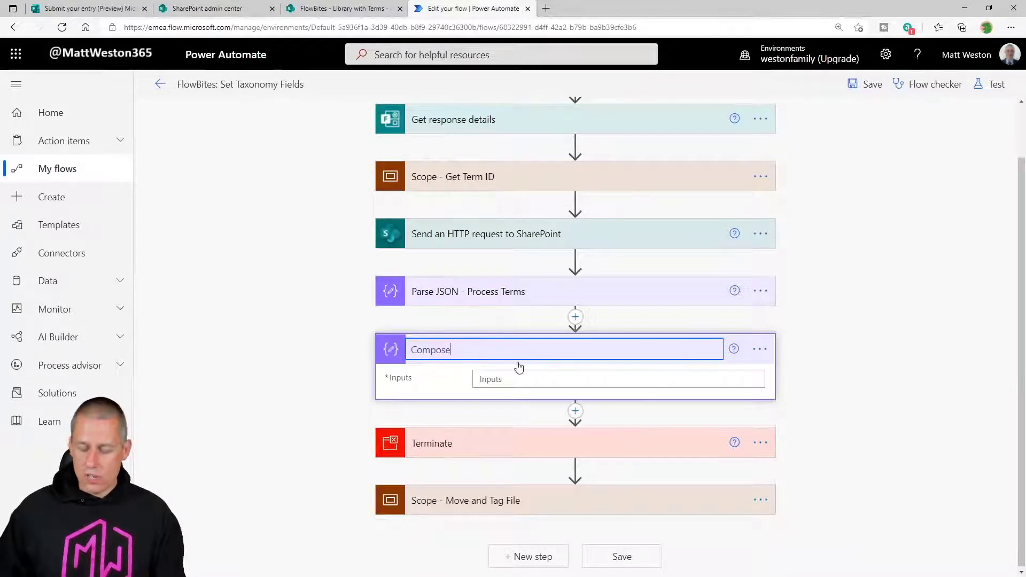
pyautogui.write('- Term')
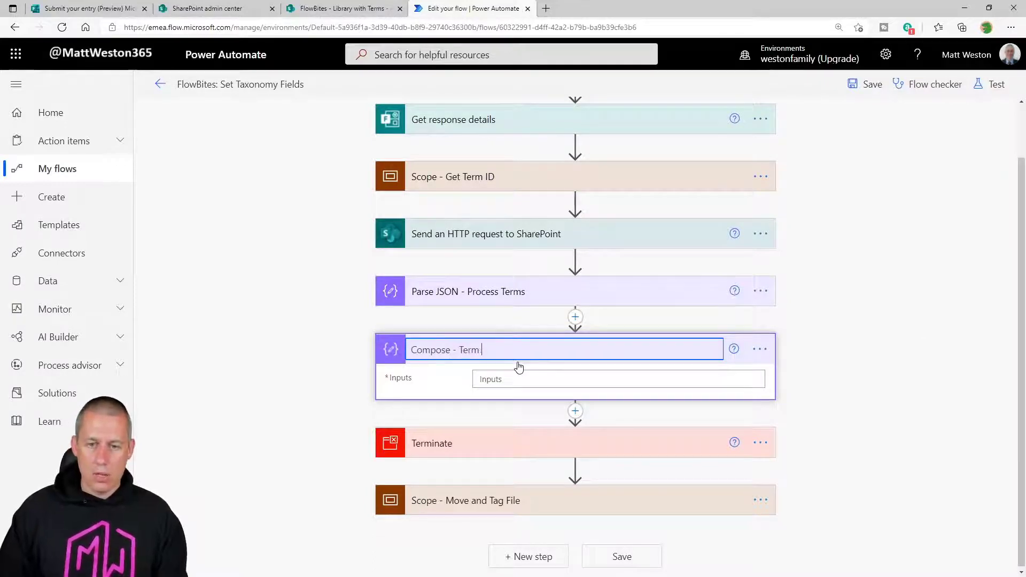
pyautogui.press('Return')
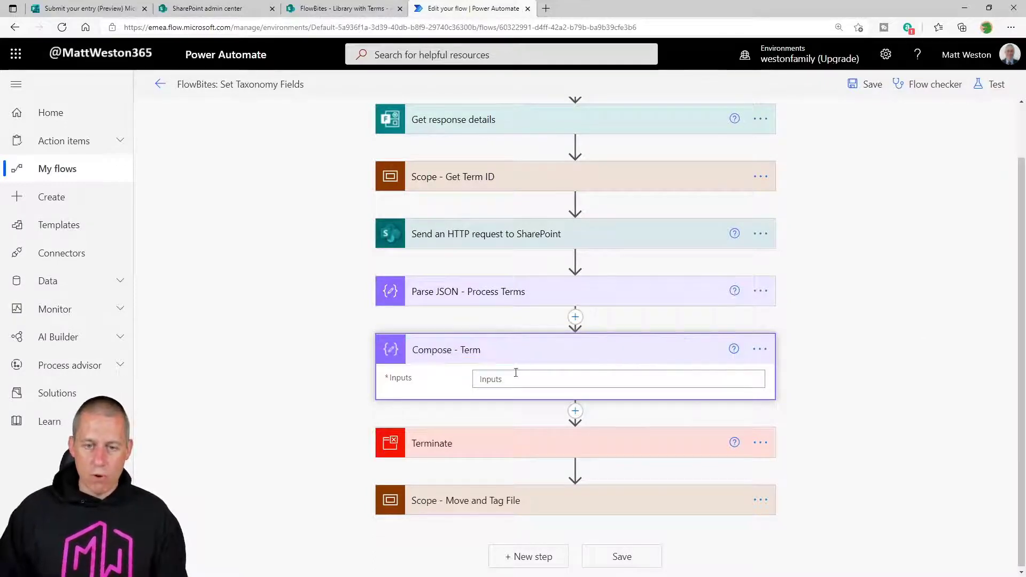
# Open the Inputs of Compose - Term for editing, then examine the Australia term's labels array in test.json in Visual Studio Code.
pyautogui.click(514, 378)
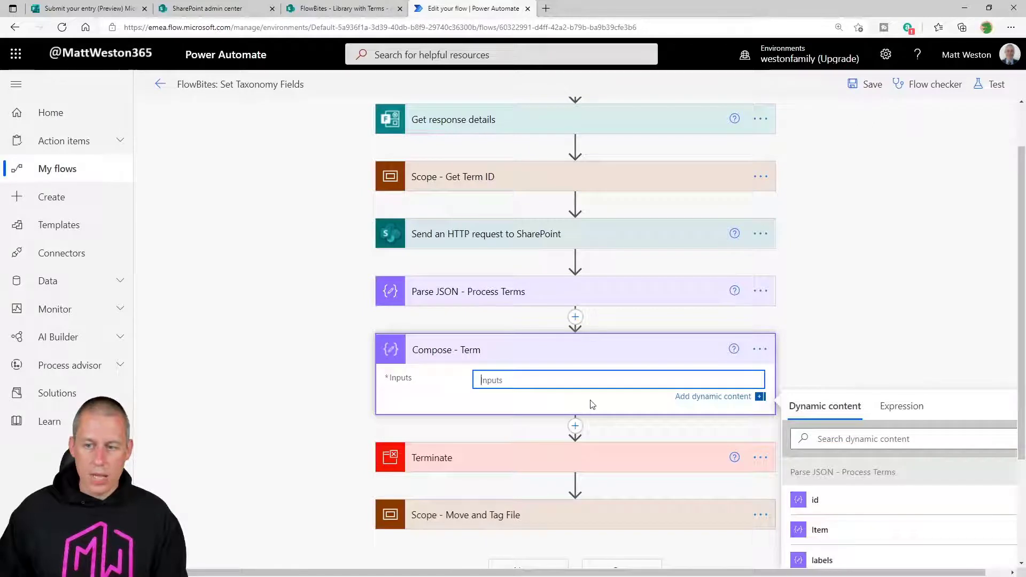
pyautogui.scroll(-1, 941, 356)
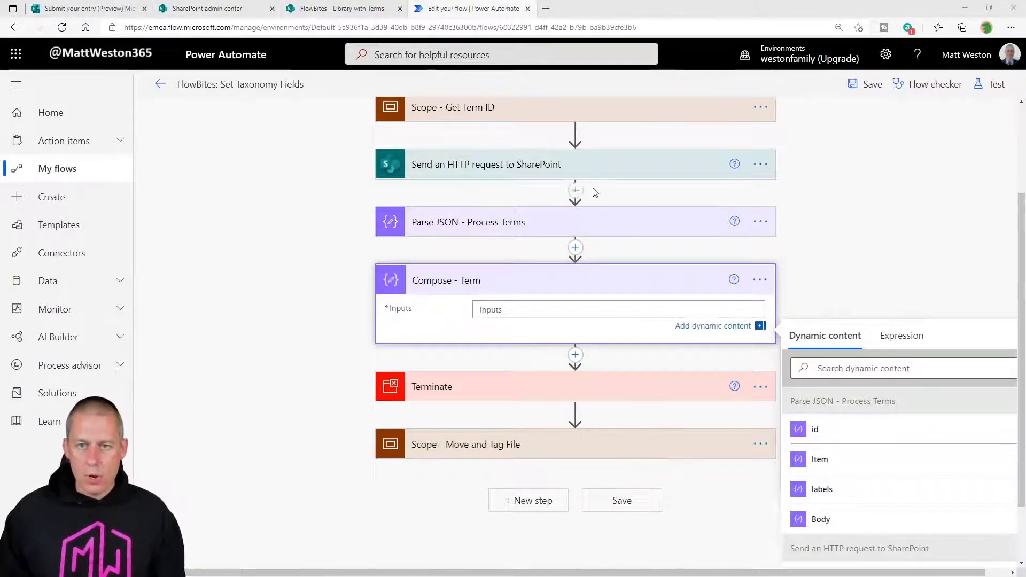
pyautogui.hotkey('alt', 'Tab')
pyautogui.click(525, 122)
pyautogui.press('Down')
pyautogui.press('Down')
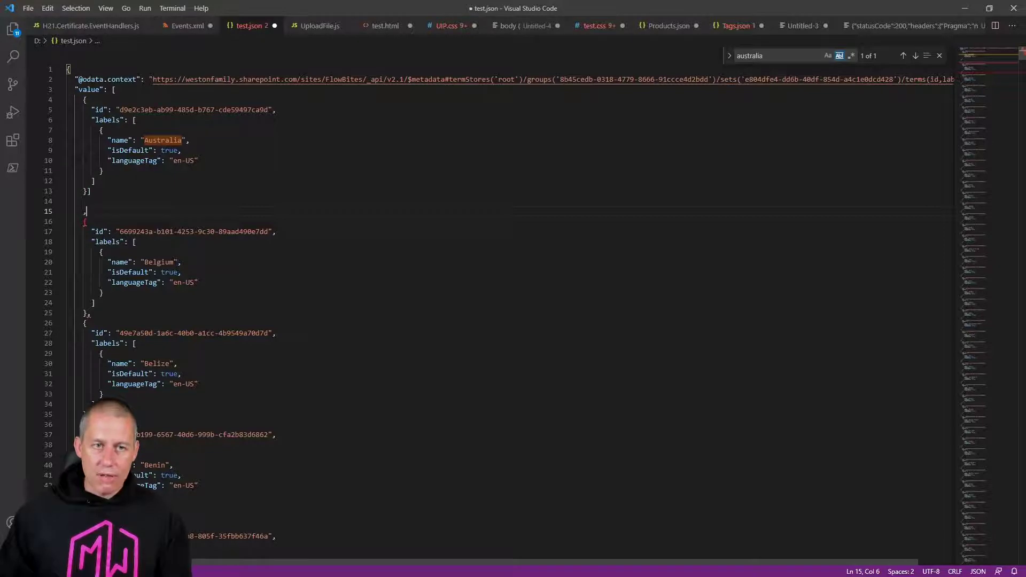
pyautogui.moveTo(83, 120); pyautogui.dragTo(136, 119)
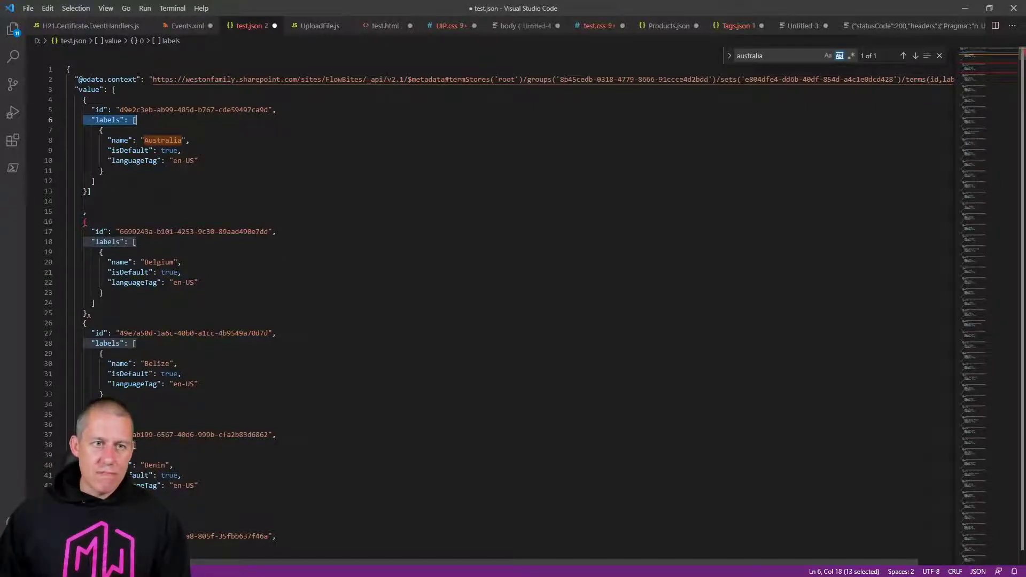
# Examine the label object inside the Australia term's labels array in test.json against the Parse JSON outputs offered for Compose - Term.
pyautogui.moveTo(100, 130); pyautogui.dragTo(103, 171)
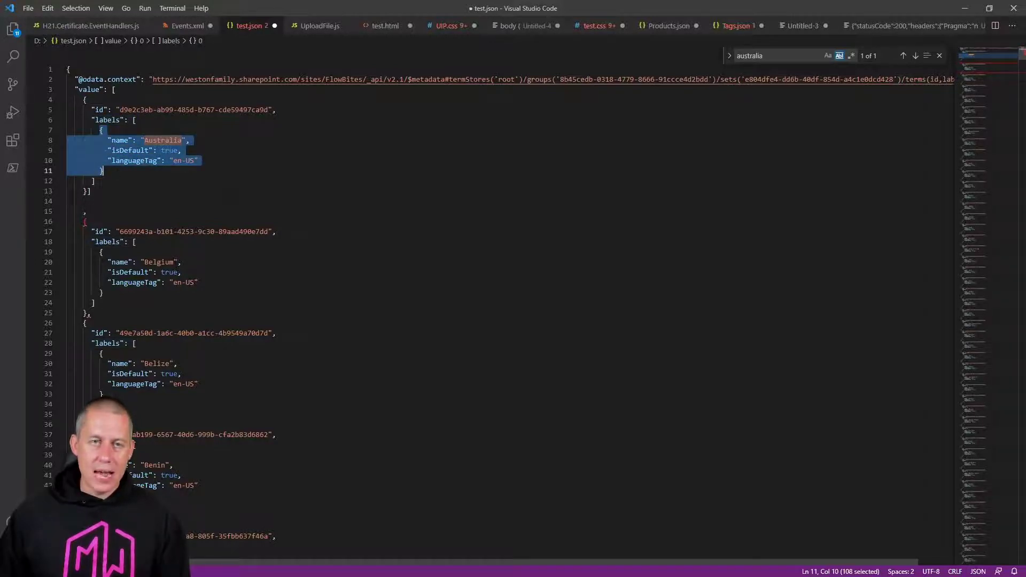
pyautogui.hotkey('alt', 'Tab')
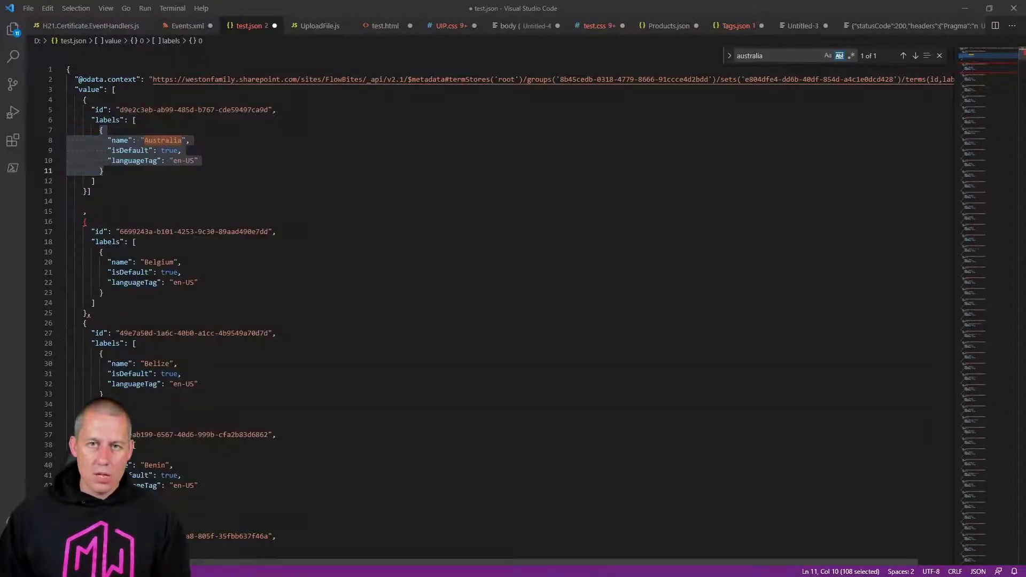
pyautogui.hotkey('alt', 'Tab')
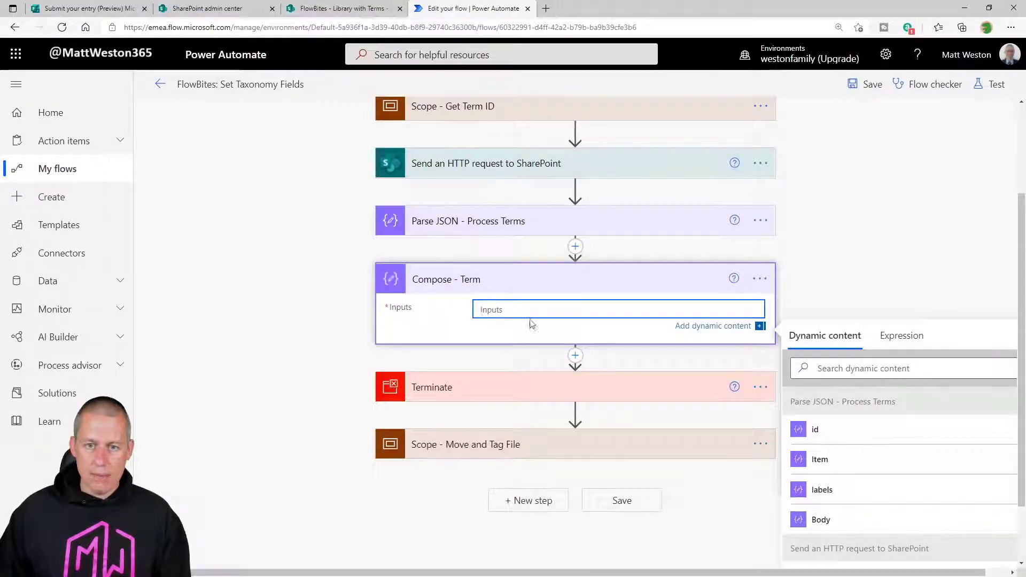
pyautogui.click(530, 321)
pyautogui.click(492, 378)
pyautogui.scroll(-3, 846, 325)
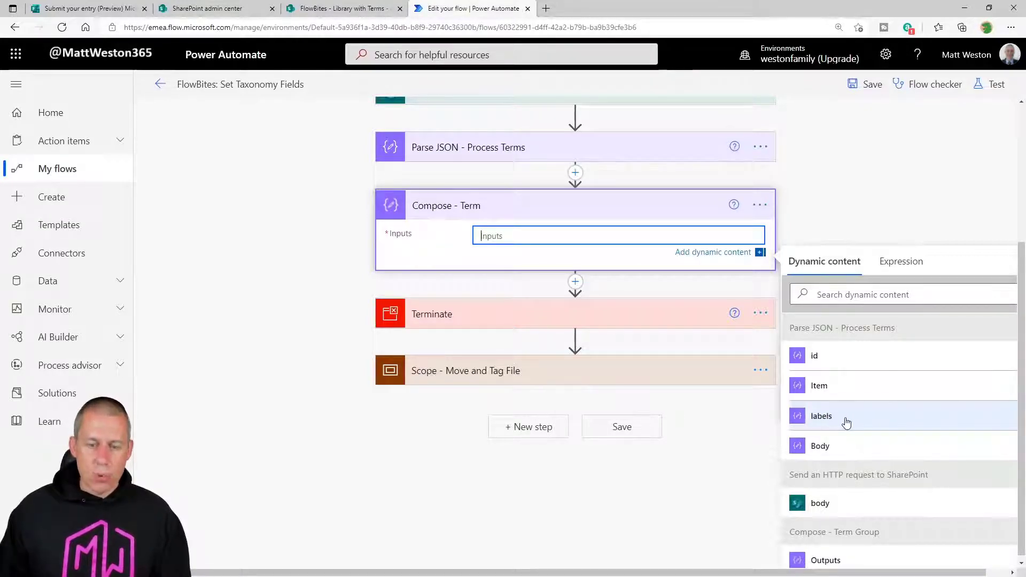
pyautogui.hotkey('alt', 'Tab')
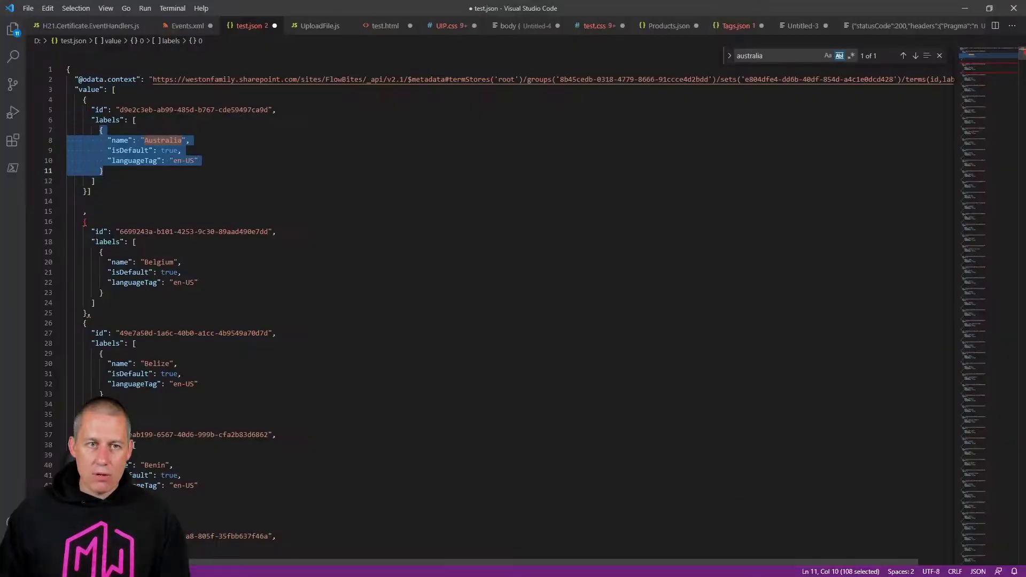
pyautogui.press('Down')
pyautogui.press('Down')
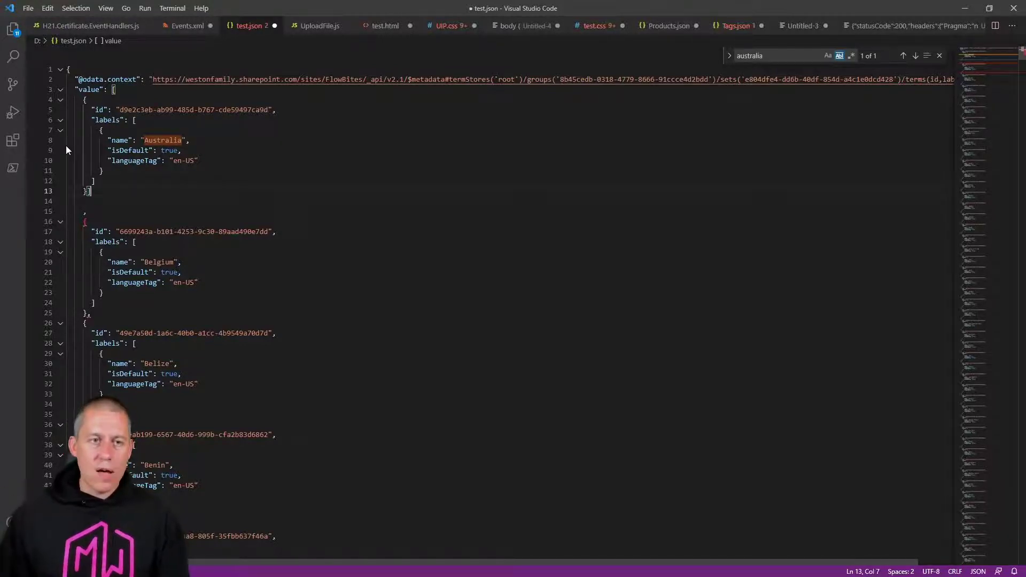
pyautogui.hotkey('alt', 'Tab')
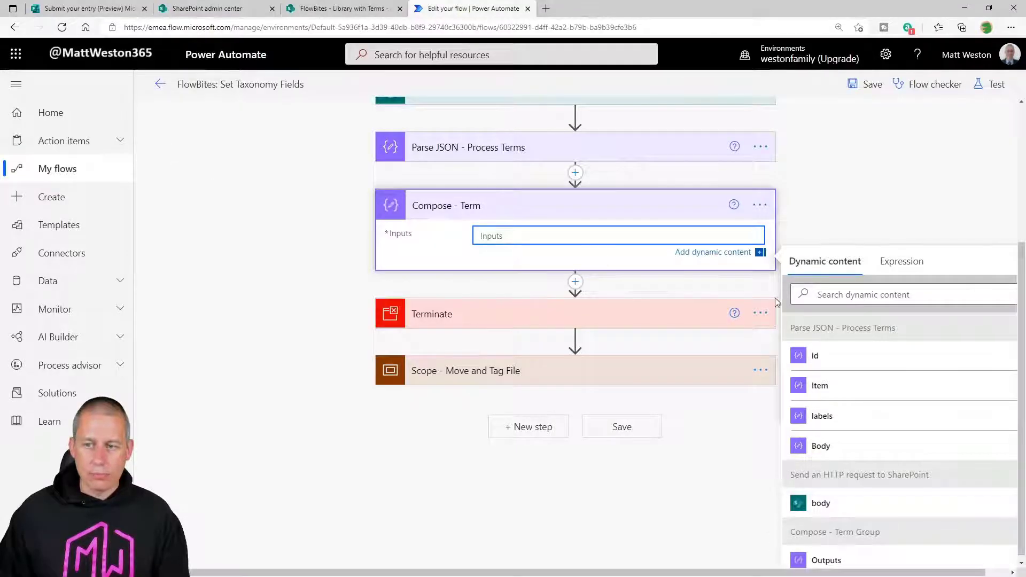
# Insert the labels output of Parse JSON - Process Terms as Compose - Term's input and copy its underlying expression.
pyautogui.click(843, 416)
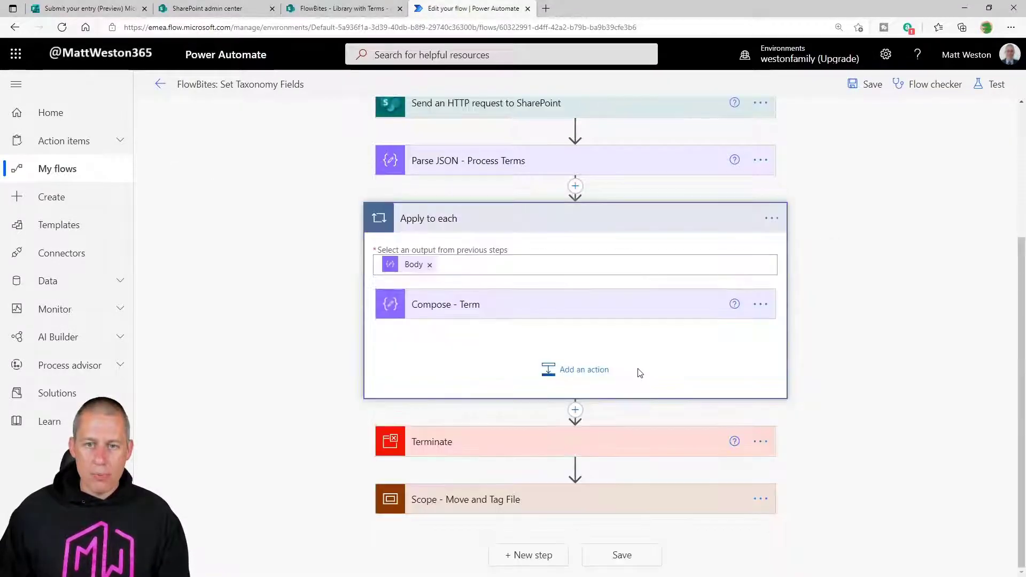
pyautogui.click(448, 313)
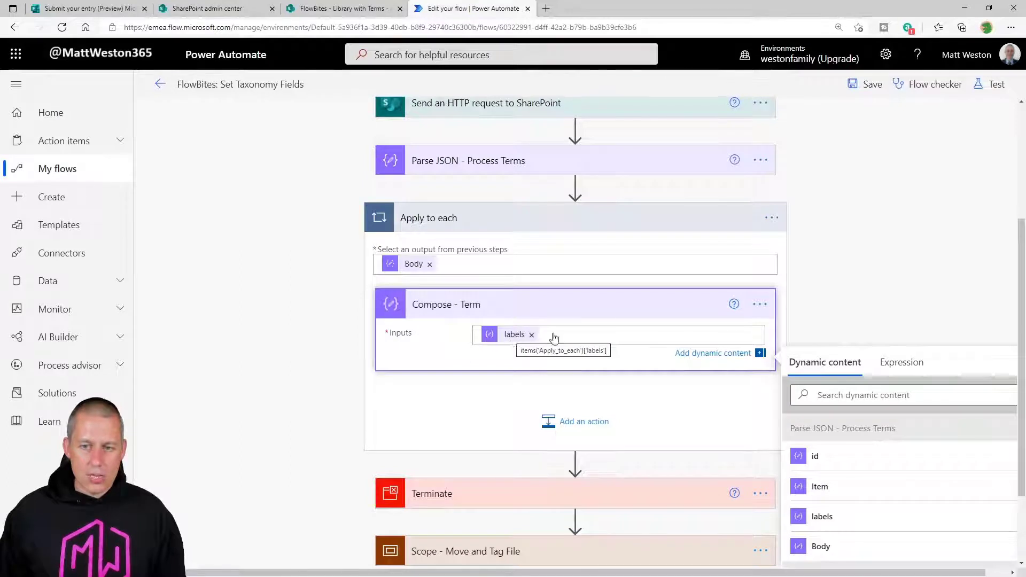
pyautogui.click(604, 336)
pyautogui.hotkey('ctrl', 'a')
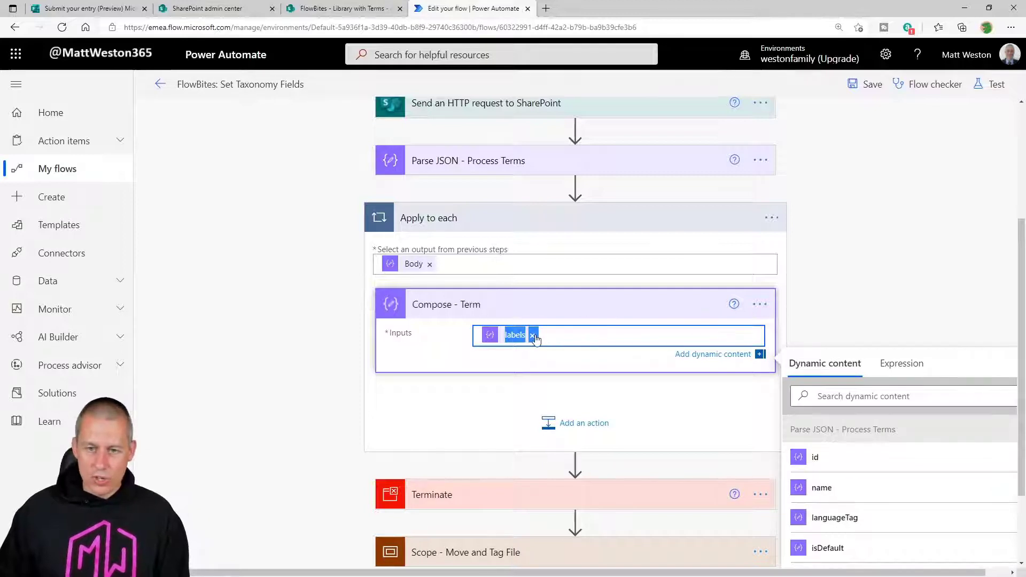
# Remove the labels token from Compose - Term and start an expression reading items('Apply_to_each')['labels'], without the surrounding @{ }.
pyautogui.click(533, 335)
pyautogui.click(901, 363)
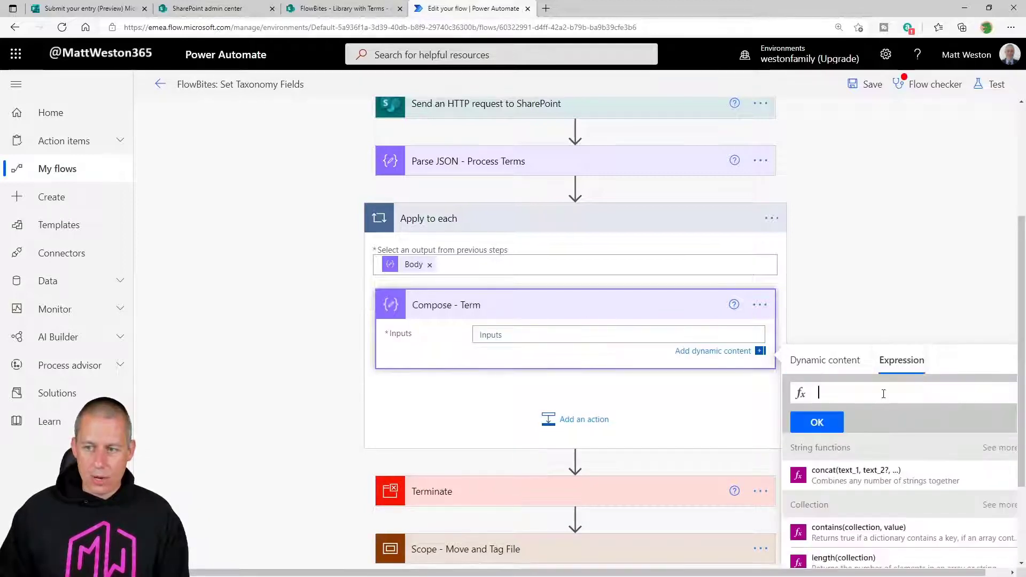
pyautogui.write("@{items('Apply_to_each')['labels']}")
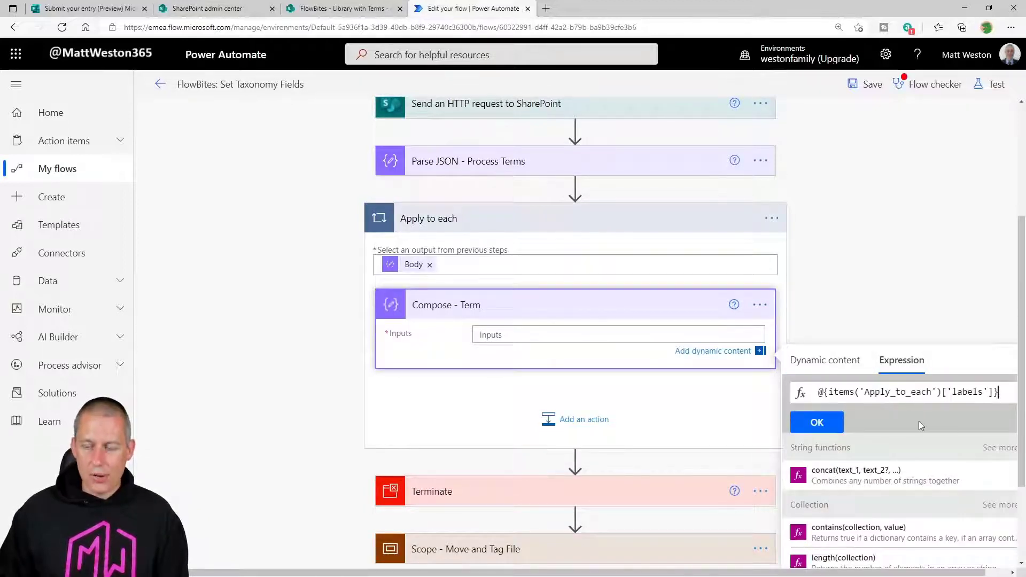
pyautogui.press('BackSpace')
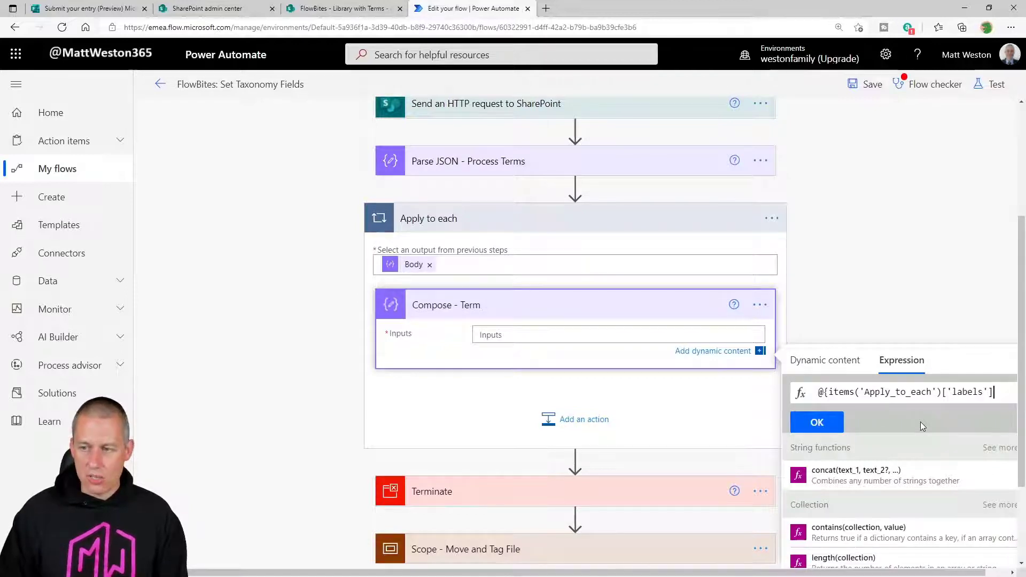
pyautogui.press('Home')
pyautogui.press('Delete')
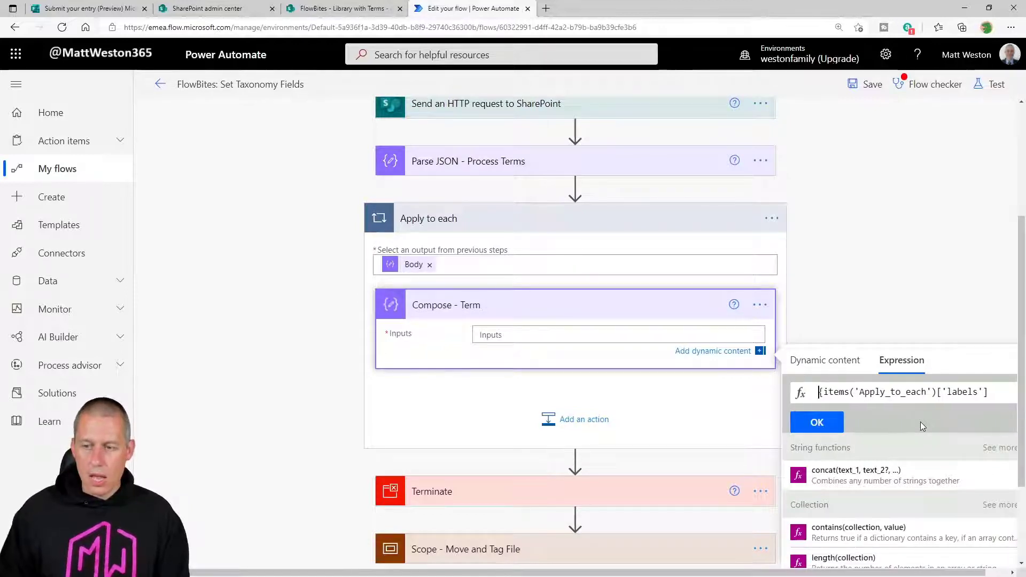
pyautogui.press('Delete')
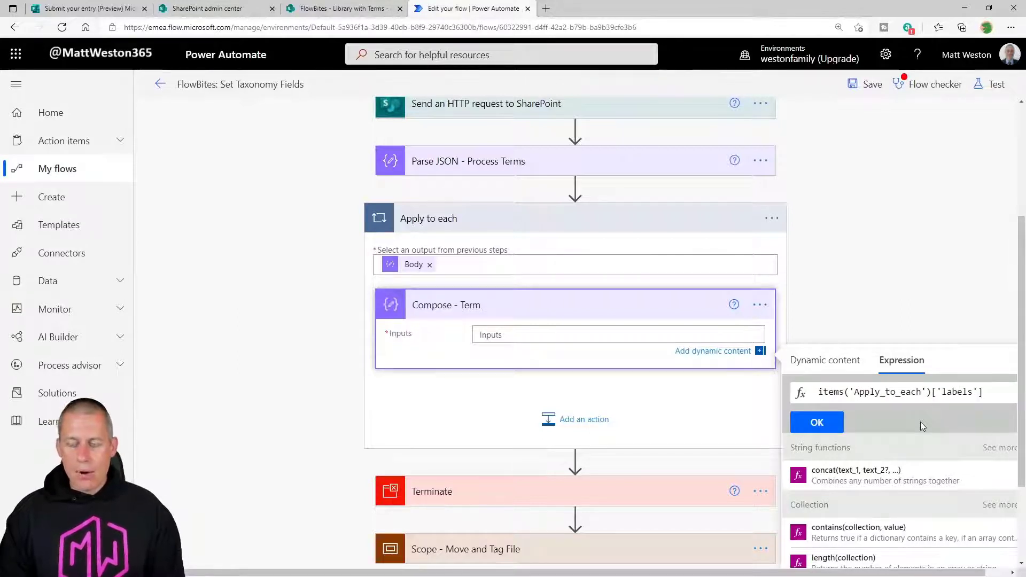
# Wrap the labels expression in first() and append ?['name'] to retrieve the first label's name.
pyautogui.write('first(')
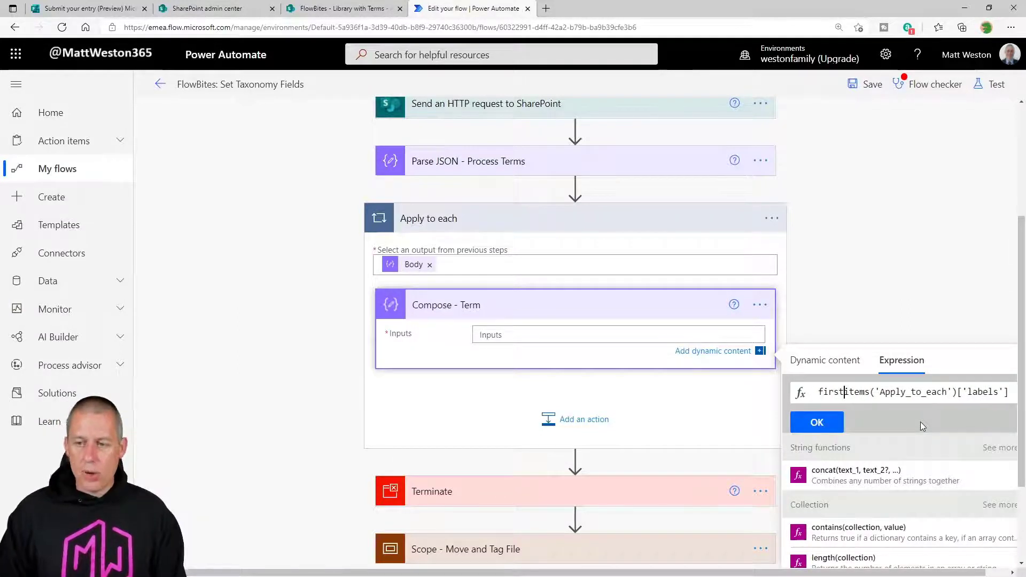
pyautogui.press('End')
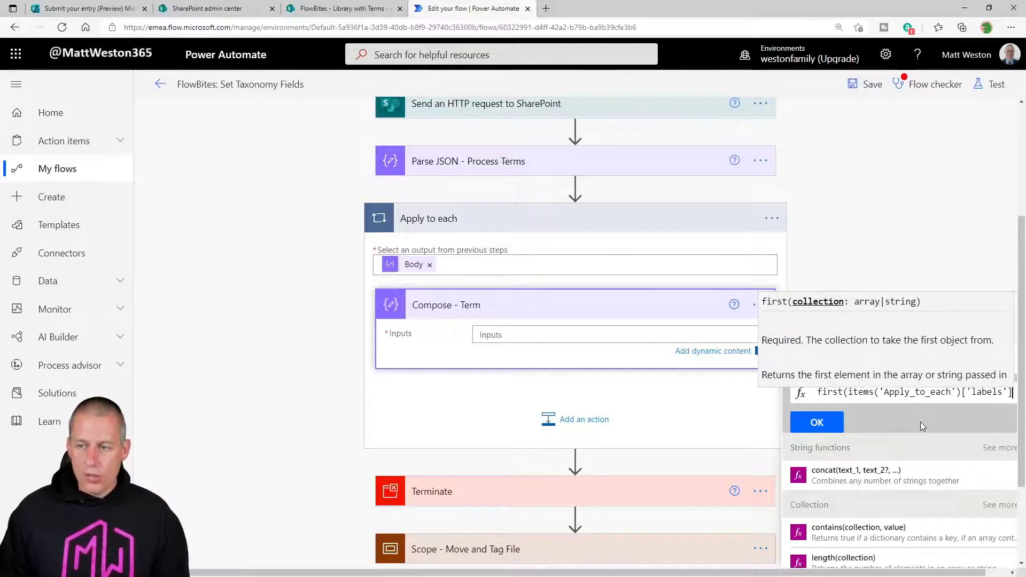
pyautogui.write(')')
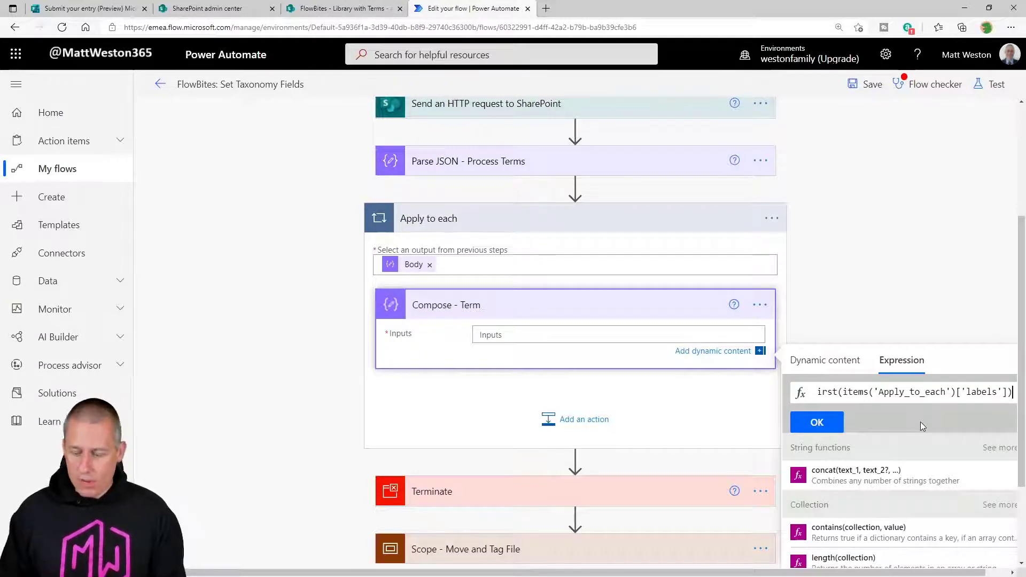
pyautogui.write('?')
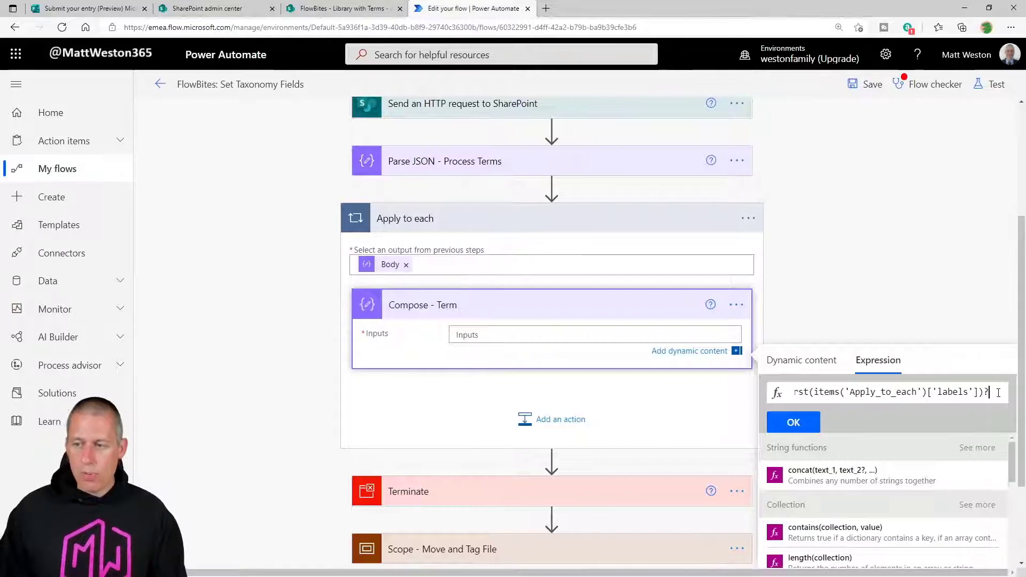
pyautogui.write('[]')
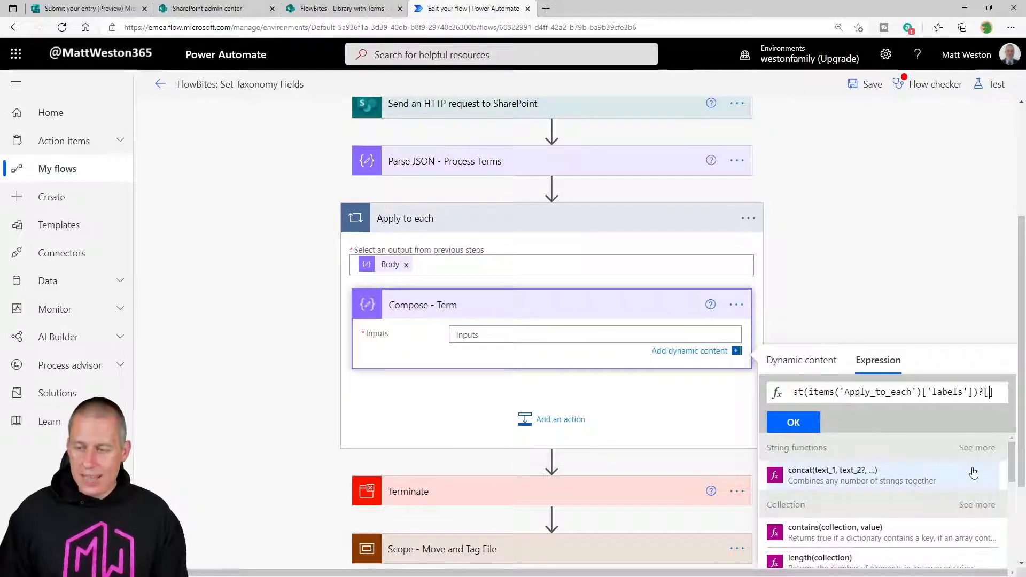
pyautogui.press('Left')
pyautogui.write("'name")
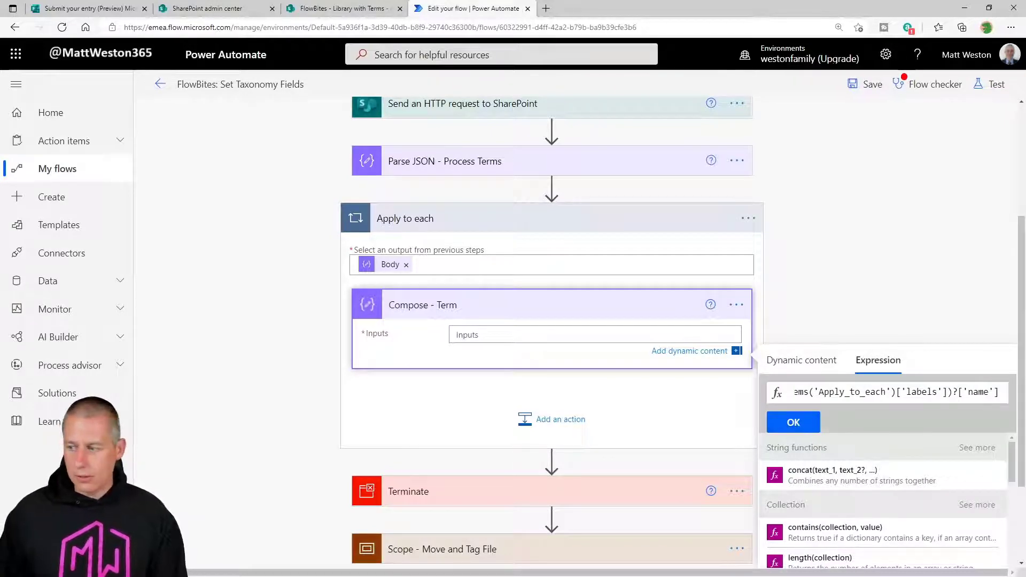
# Examine the name entries of the Australia, Belgium and Belize terms in test.json in Visual Studio Code.
pyautogui.hotkey('alt', 'Tab')
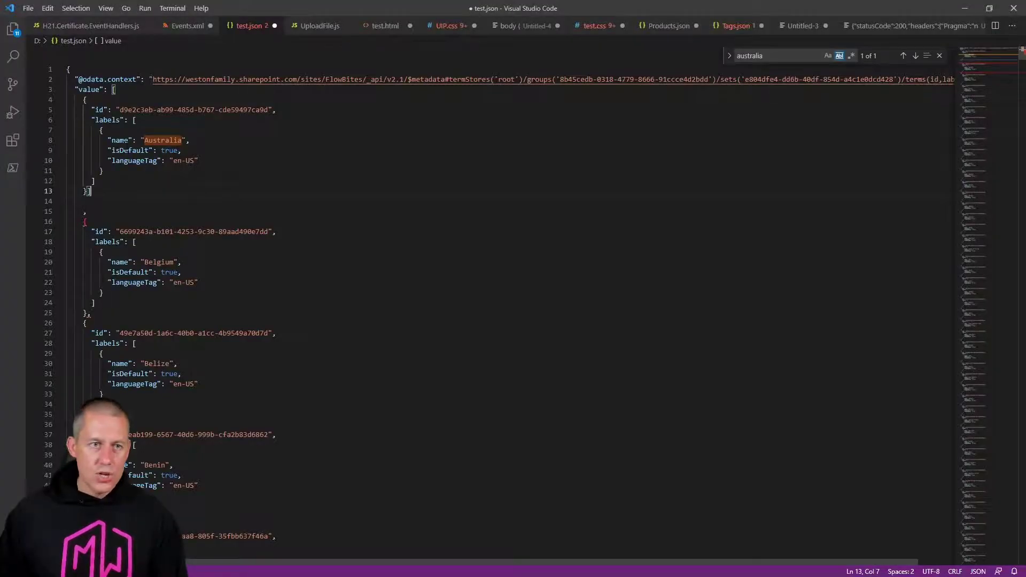
pyautogui.click(46, 140)
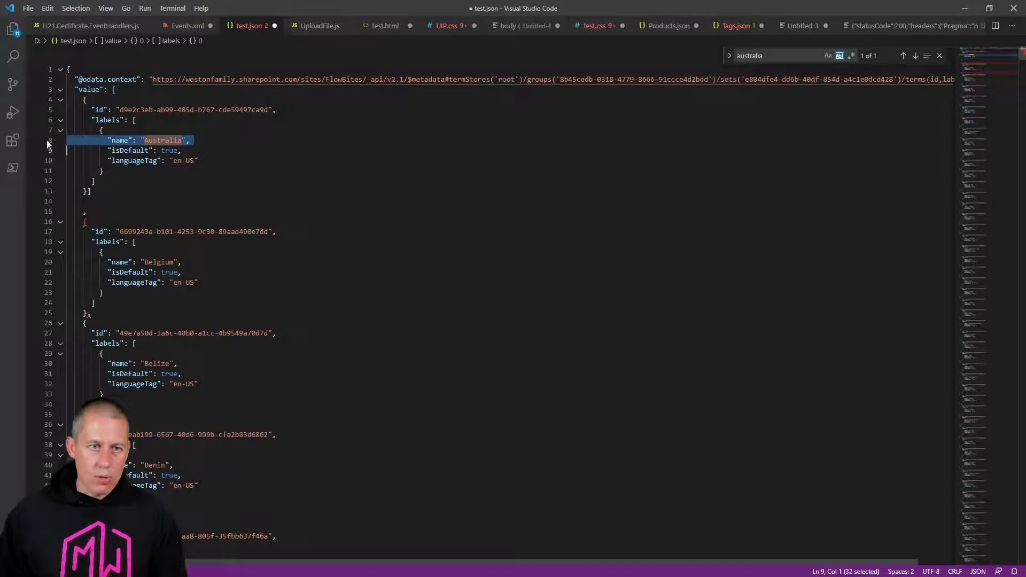
pyautogui.click(47, 262)
pyautogui.click(47, 363)
pyautogui.click(103, 394)
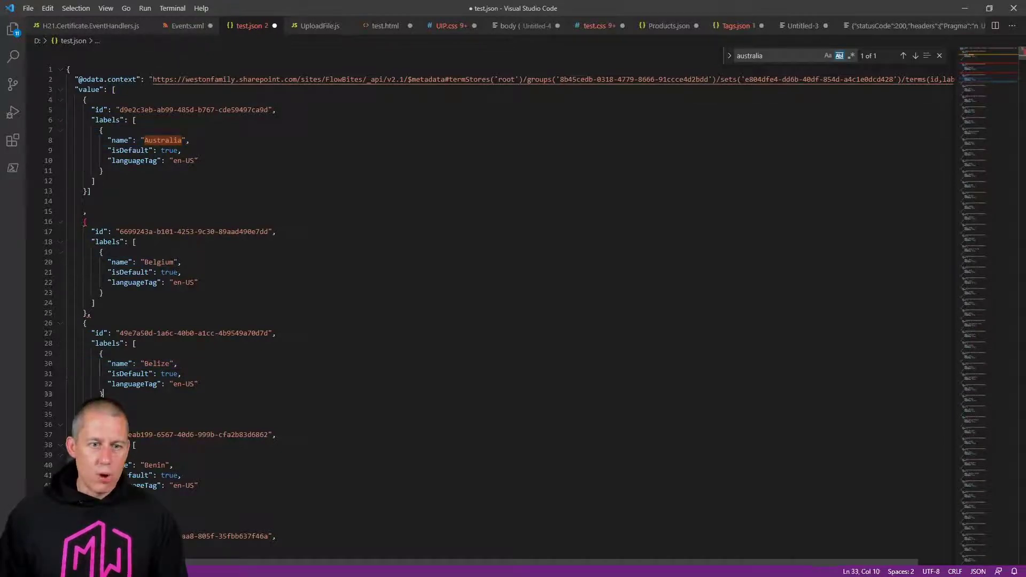
pyautogui.moveTo(102, 394); pyautogui.dragTo(95, 403)
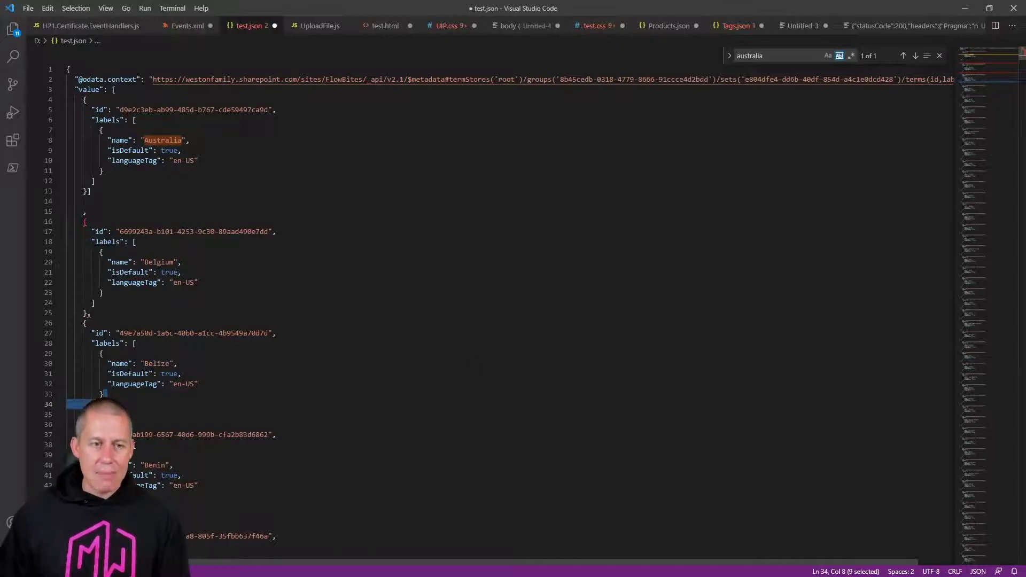
# Return to Power Automate, then save and test the flow automatically with the most recent Test Succeeded trigger.
pyautogui.click(964, 9)
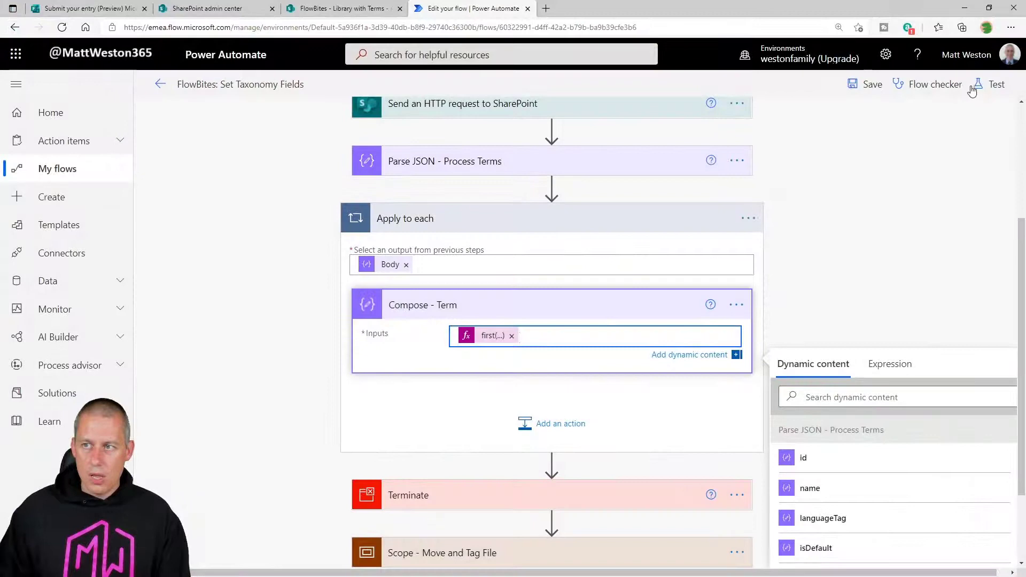
pyautogui.click(995, 86)
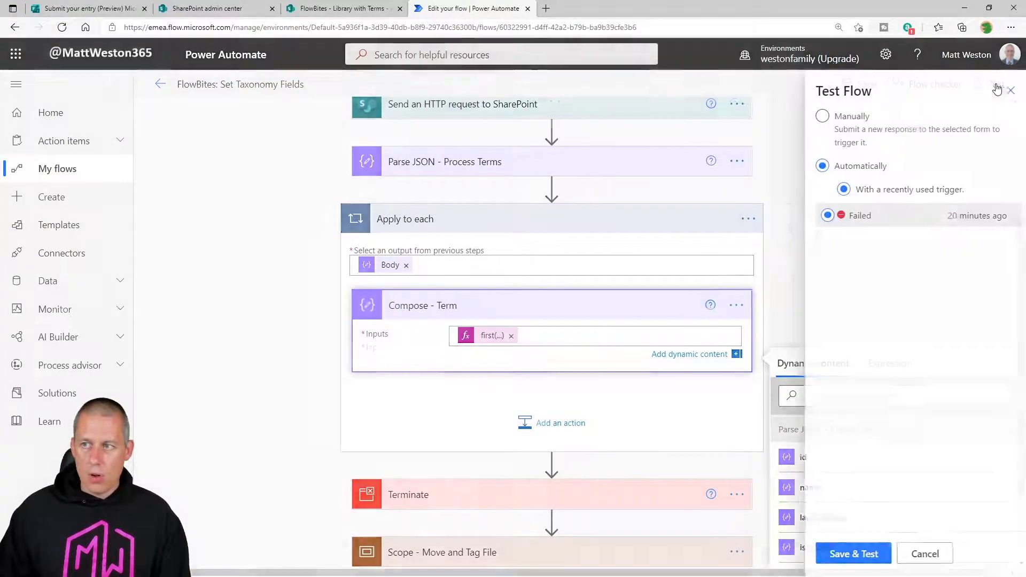
pyautogui.click(847, 216)
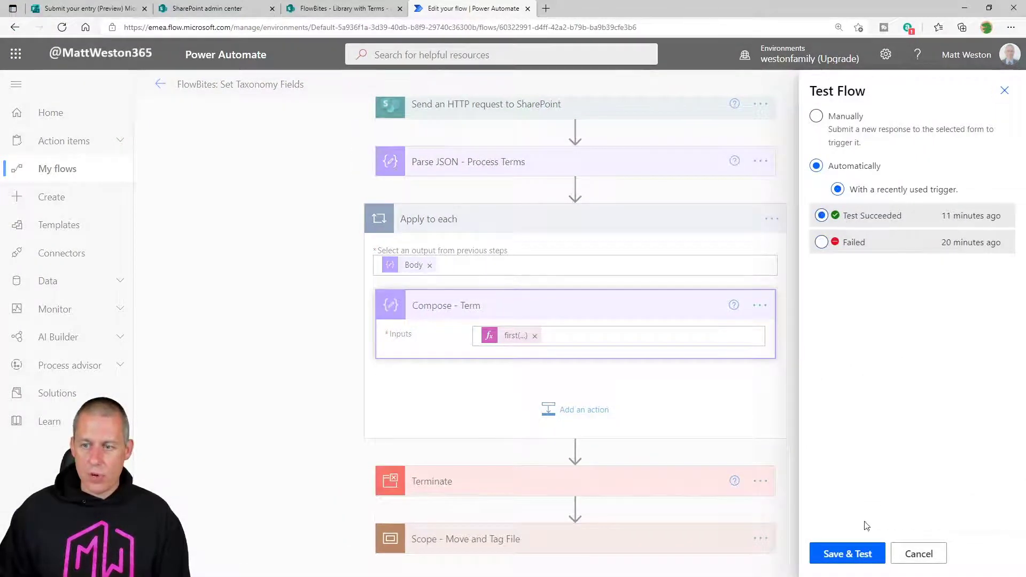
pyautogui.click(843, 550)
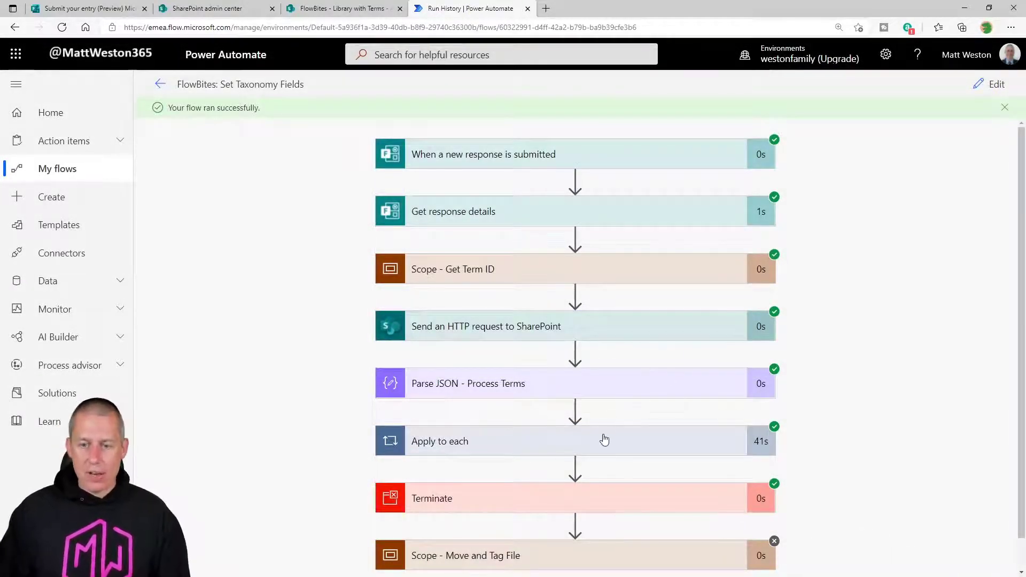
# Examine Compose - Term's inputs and outputs across the first few Apply to each iterations of the test run.
pyautogui.click(632, 451)
pyautogui.scroll(-2, 632, 450)
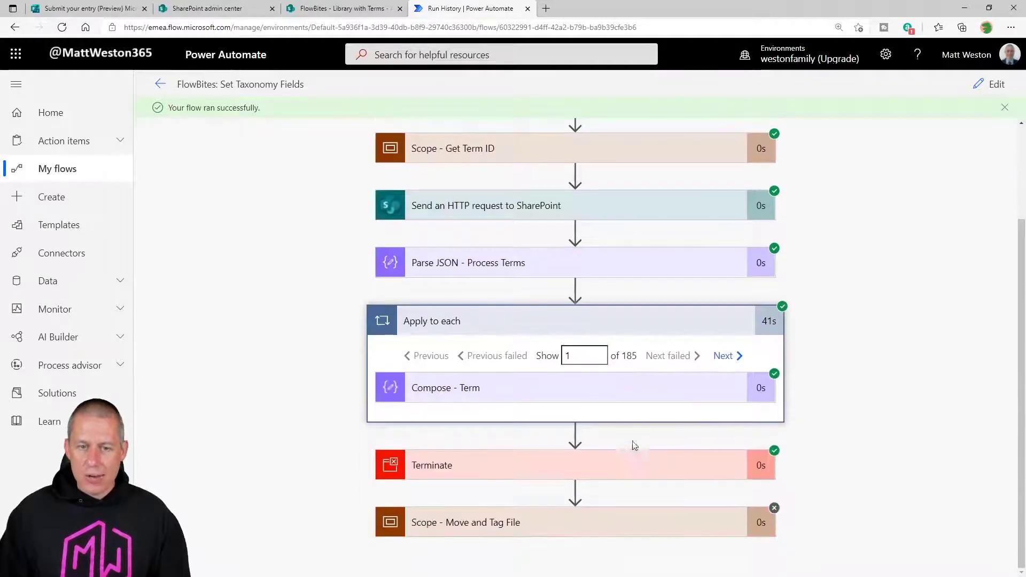
pyautogui.click(492, 388)
pyautogui.scroll(-2, 625, 427)
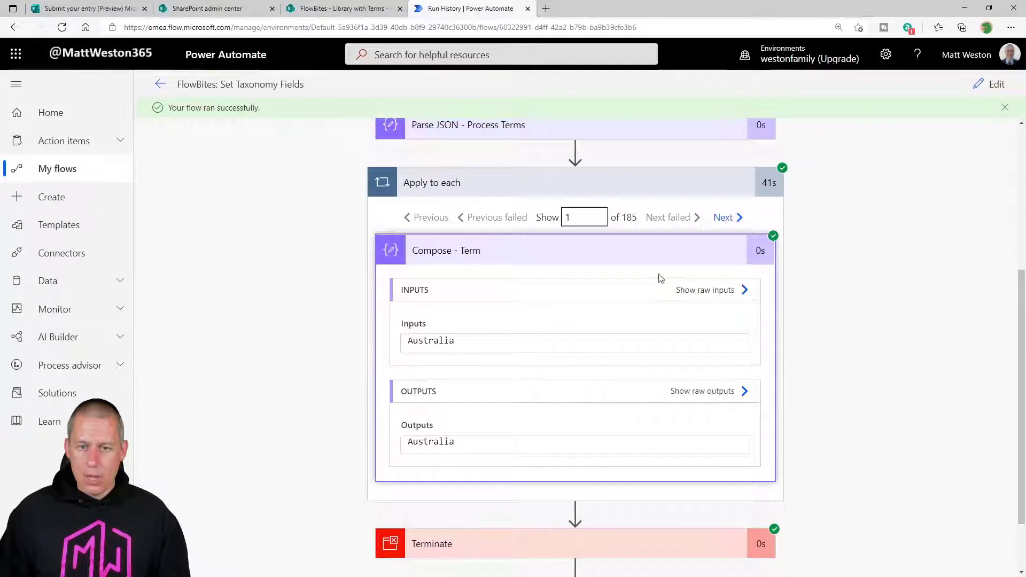
pyautogui.click(724, 219)
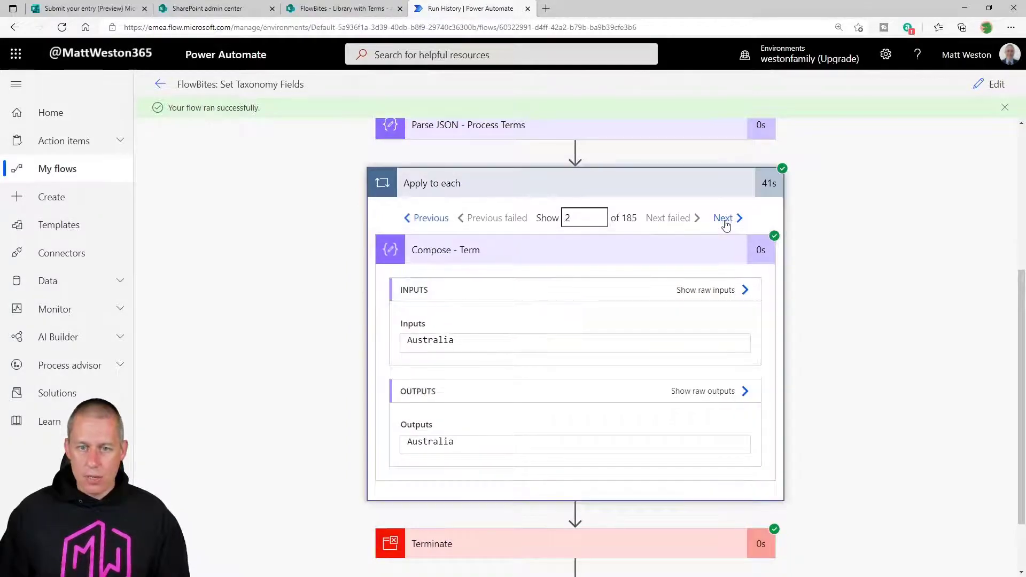
pyautogui.click(722, 219)
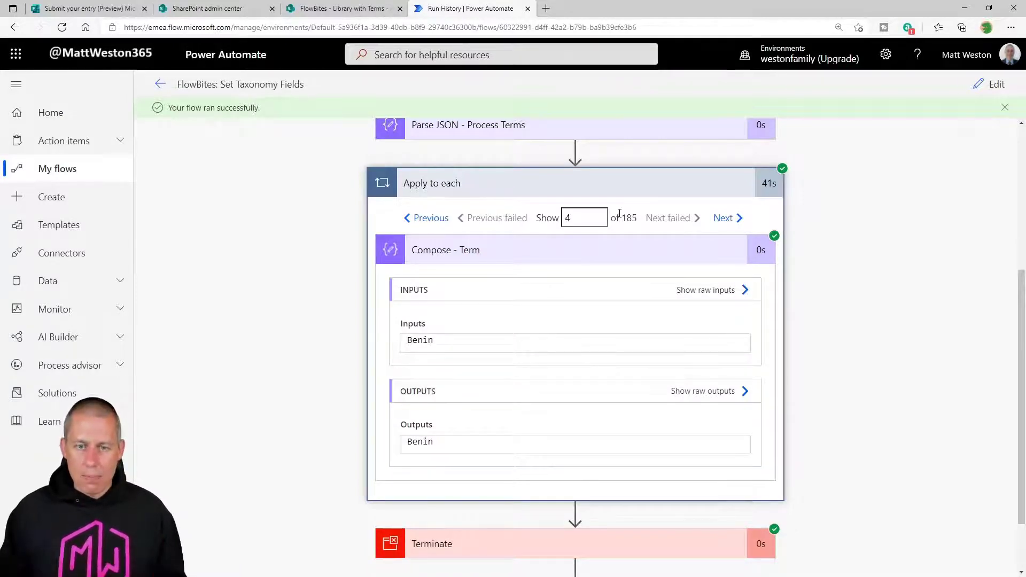
# Collapse the Compose - Term run results and reopen the flow for editing at the Apply to each loop.
pyautogui.click(579, 257)
pyautogui.click(992, 84)
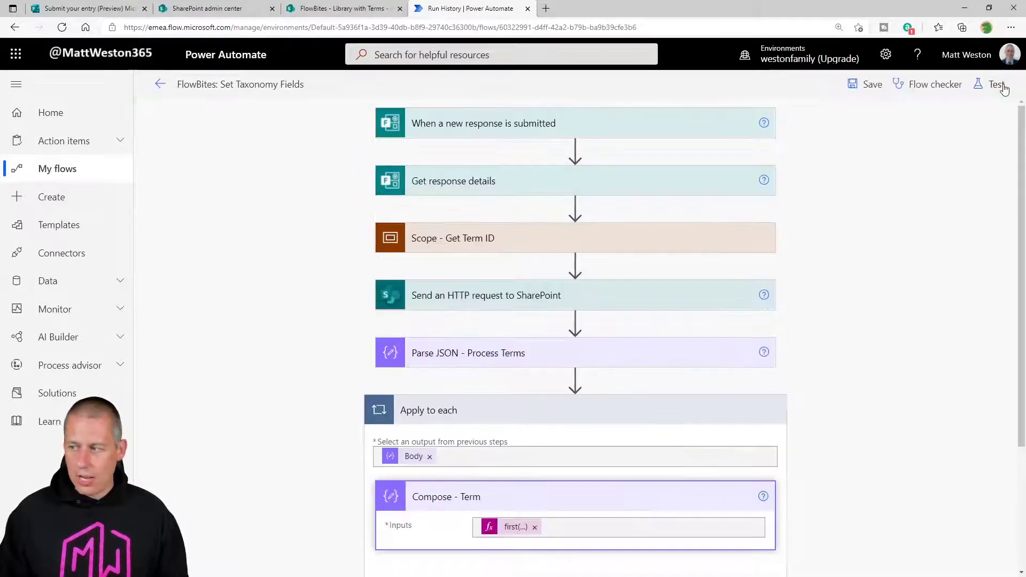
pyautogui.scroll(-4, 744, 483)
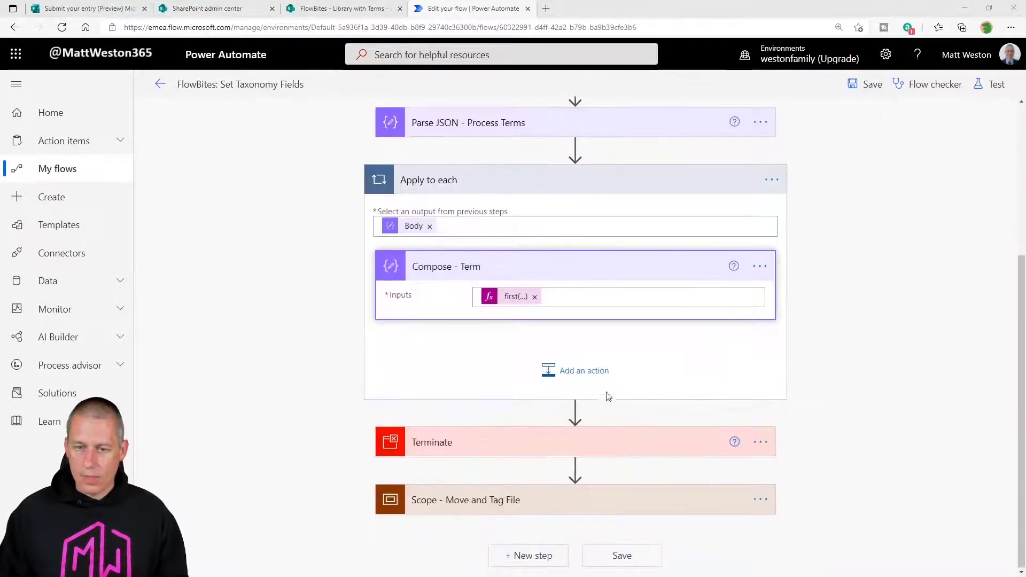
# Add a Condition after Compose - Term in the Apply to each loop, with Compose - Term's Outputs as its first value.
pyautogui.click(572, 369)
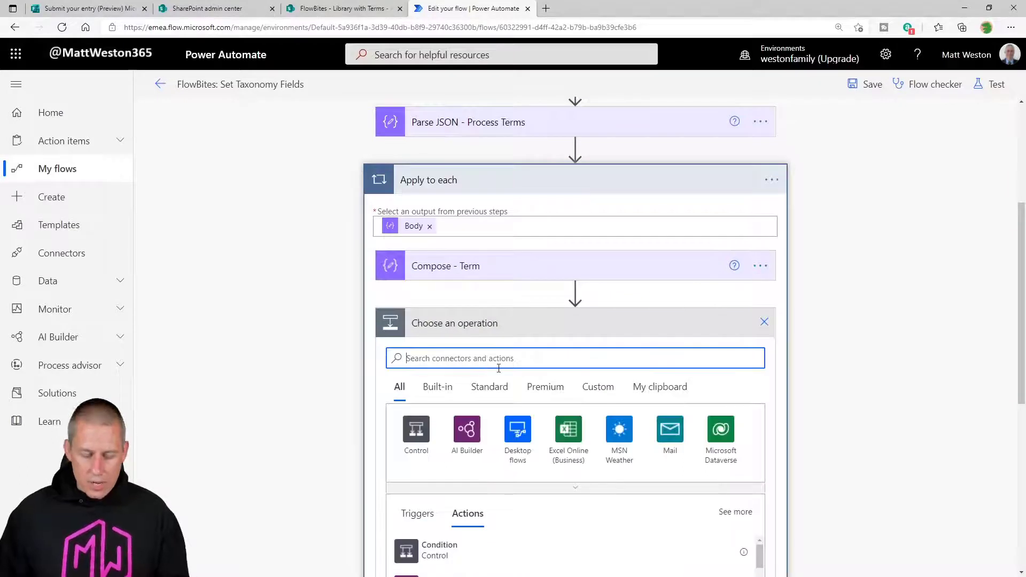
pyautogui.write('condition')
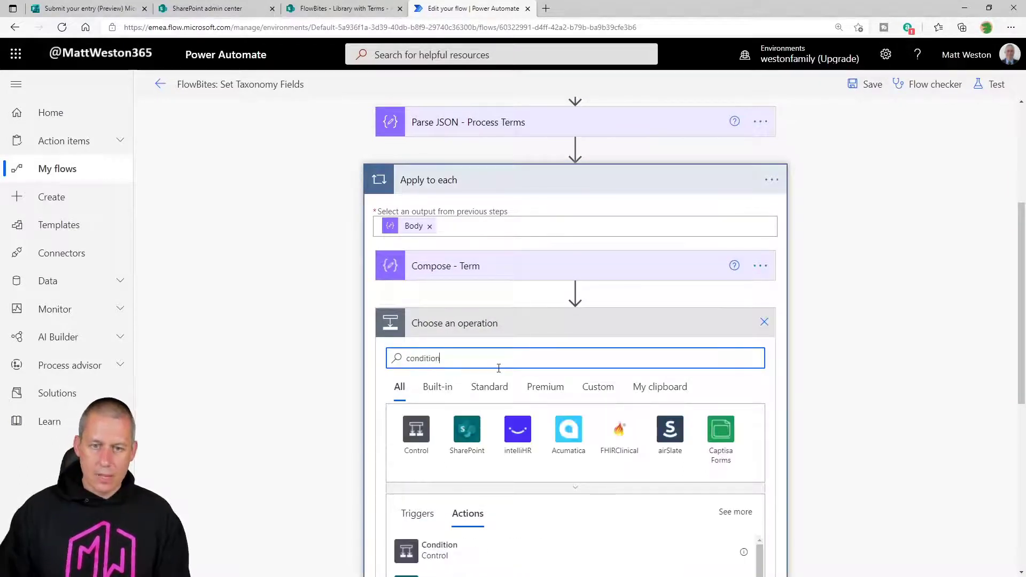
pyautogui.click(435, 551)
pyautogui.click(423, 364)
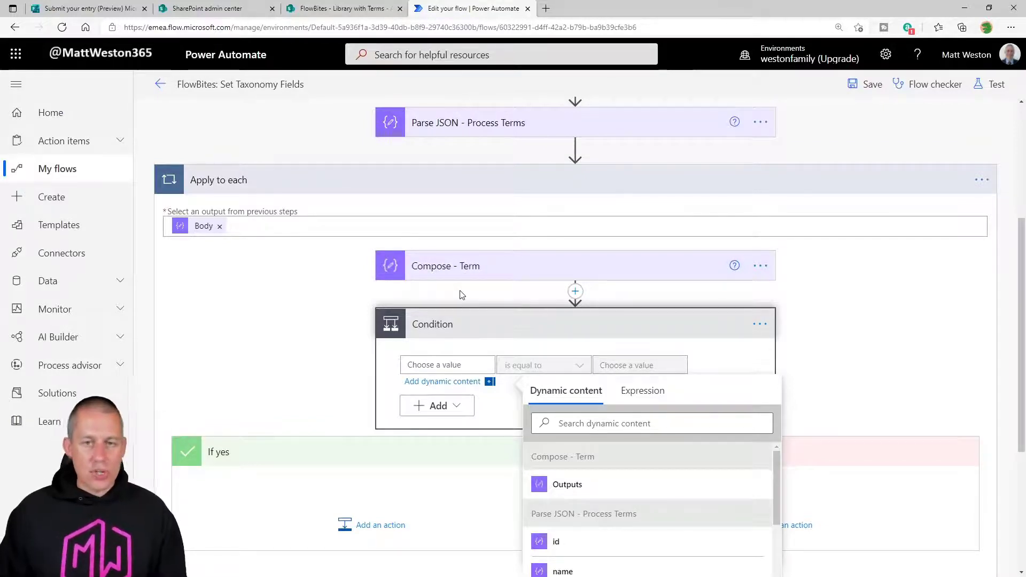
pyautogui.scroll(-2, 694, 390)
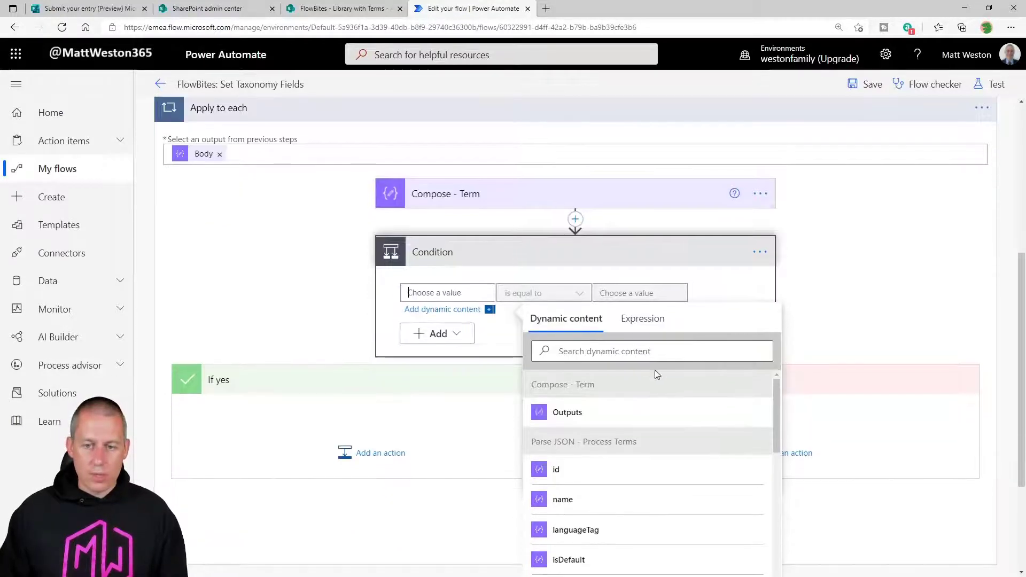
pyautogui.click(609, 352)
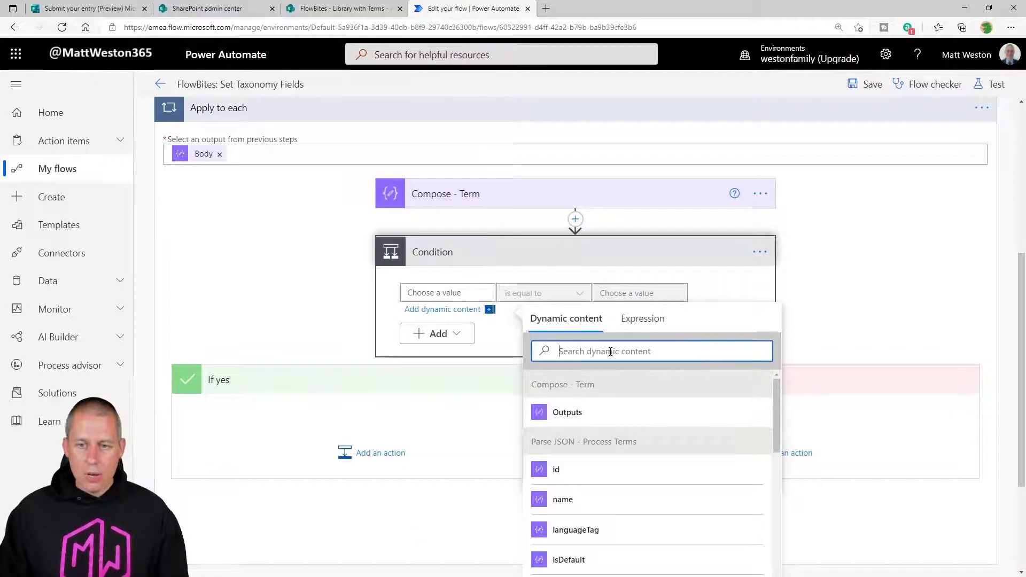
pyautogui.click(581, 416)
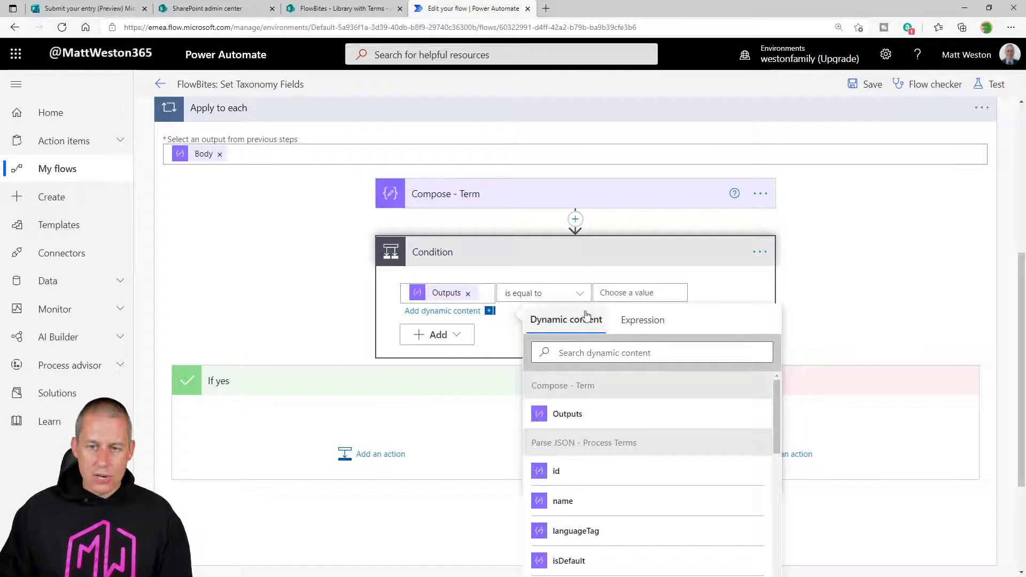
# Compare the condition's Outputs for equality with the Forms answer "Which country are you representing?" and collapse the condition.
pyautogui.click(641, 293)
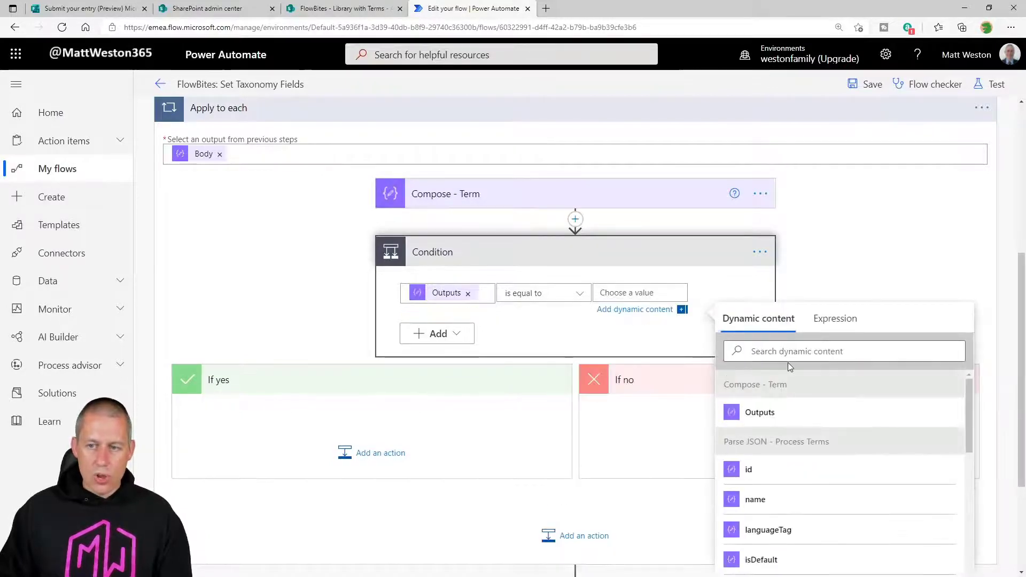
pyautogui.click(801, 348)
pyautogui.write('country')
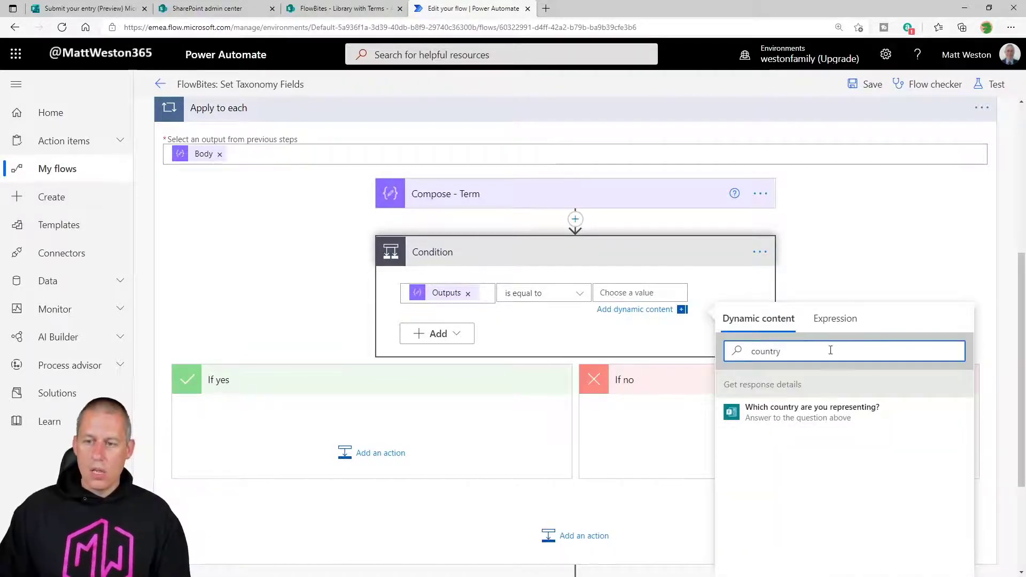
pyautogui.click(791, 413)
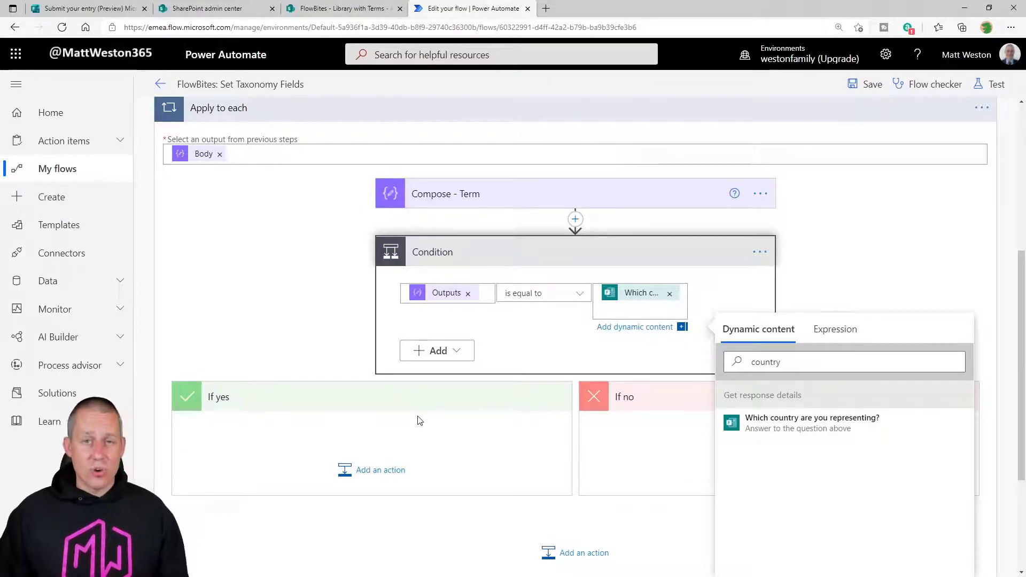
pyautogui.click(515, 257)
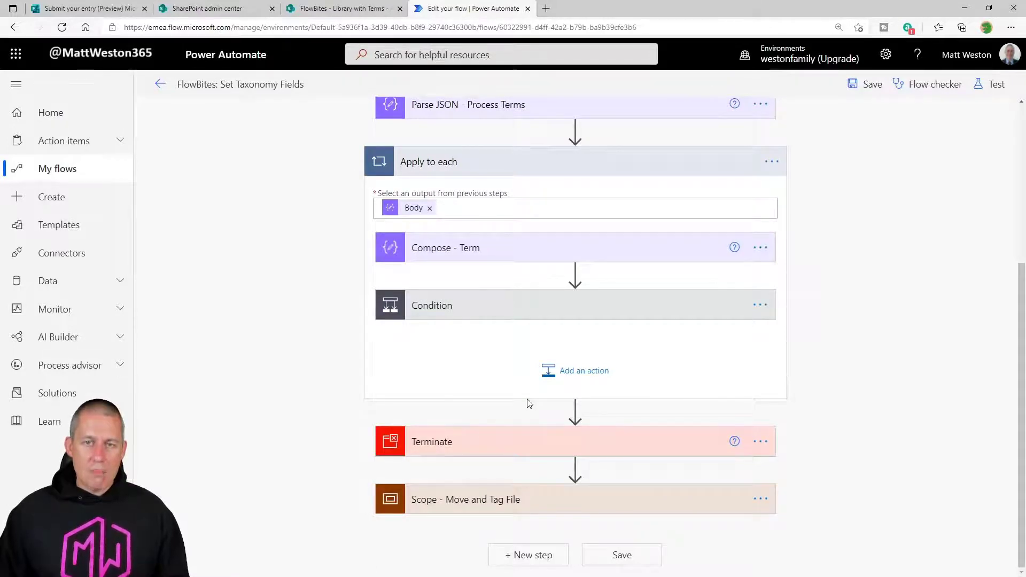
# Insert an Initialize variable action after the form trigger, creating a String variable named Term ID, and collapse it.
pyautogui.scroll(2, 504, 359)
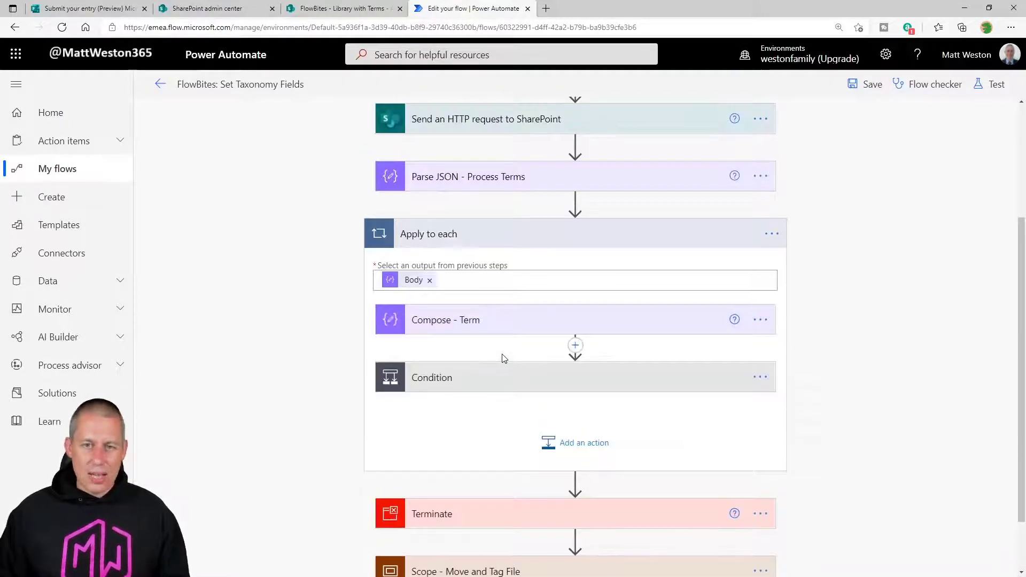
pyautogui.scroll(2, 504, 358)
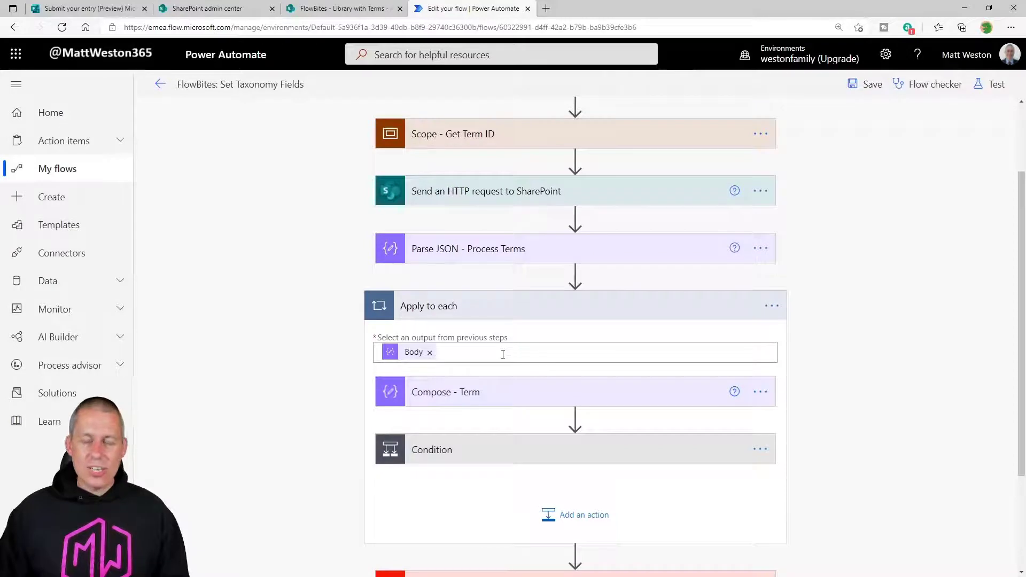
pyautogui.scroll(3, 549, 385)
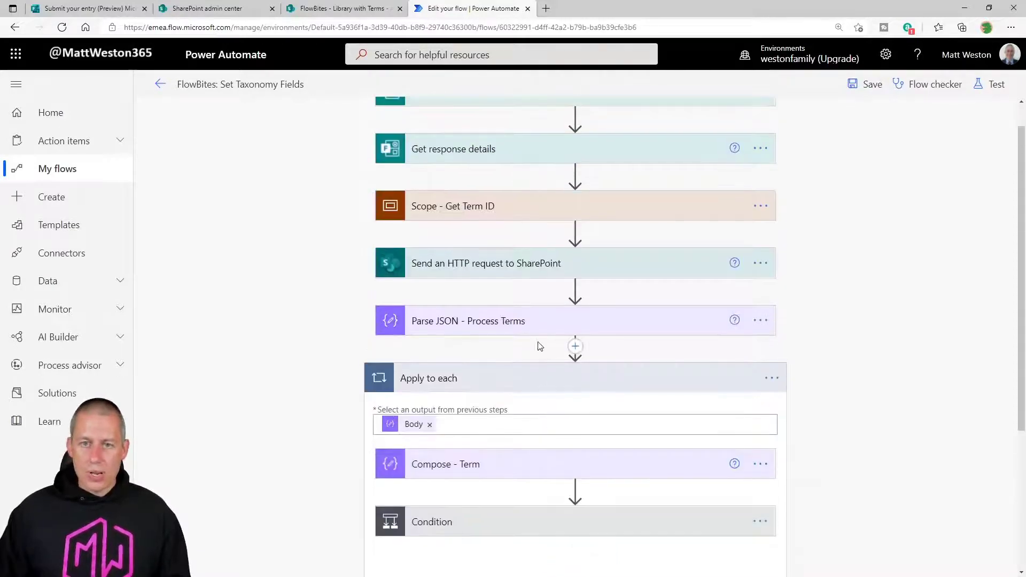
pyautogui.click(575, 149)
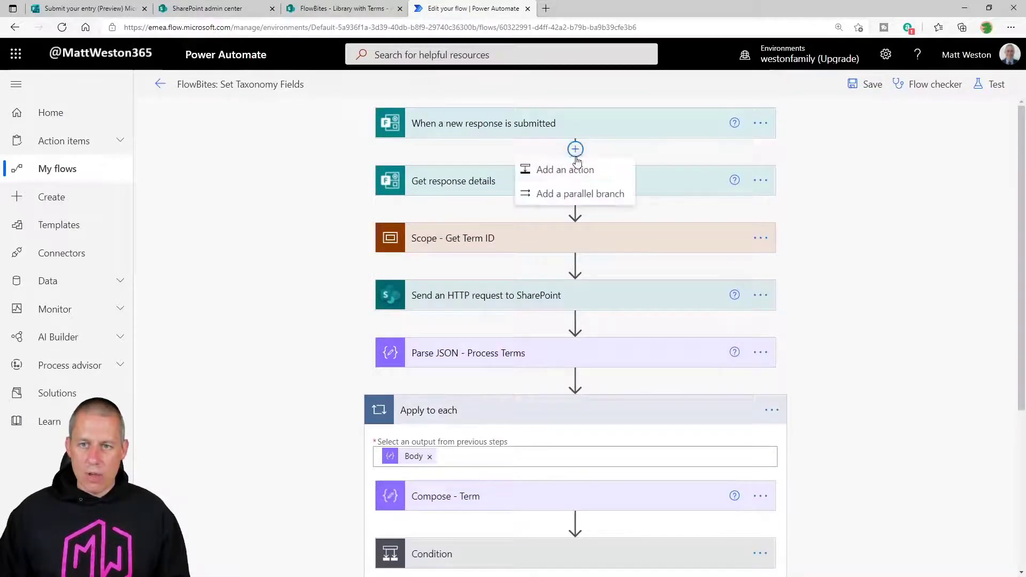
pyautogui.click(569, 171)
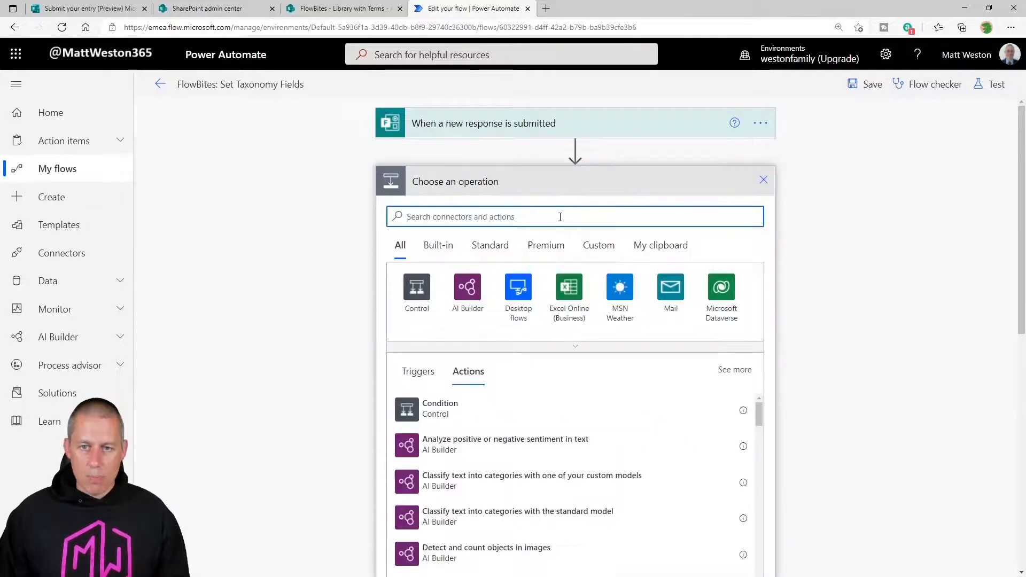
pyautogui.write('init')
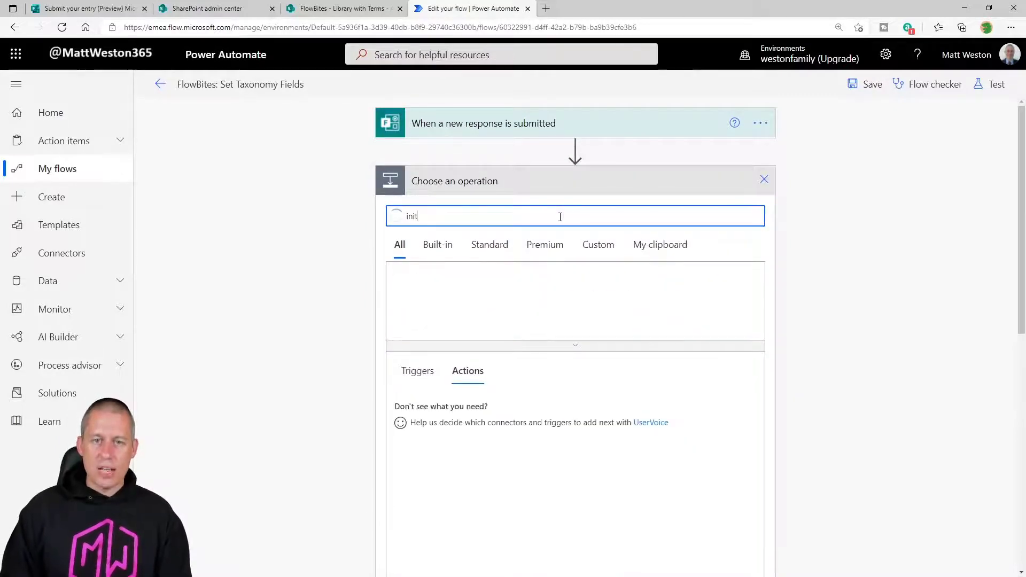
pyautogui.write('Te')
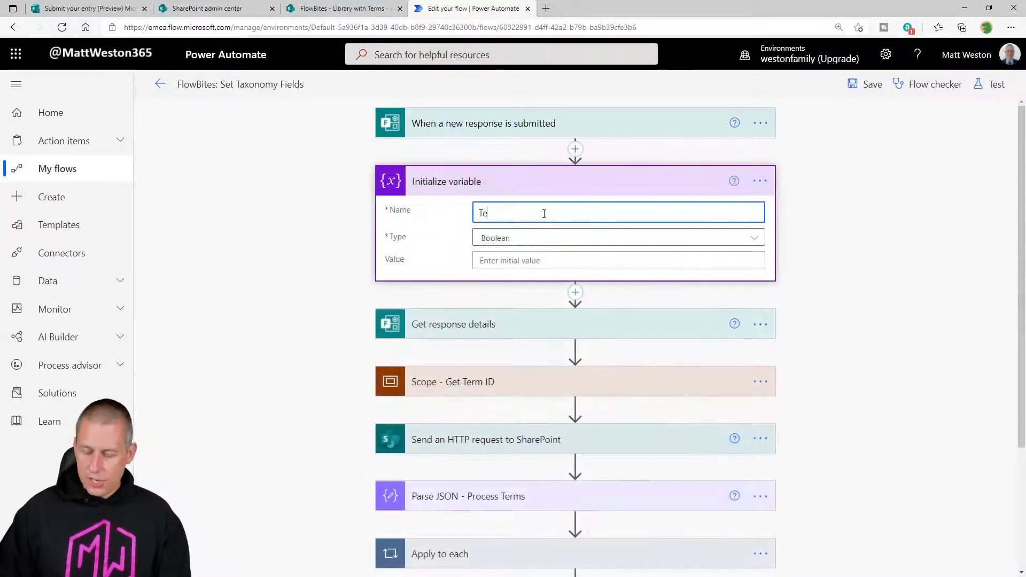
pyautogui.write('rm ID')
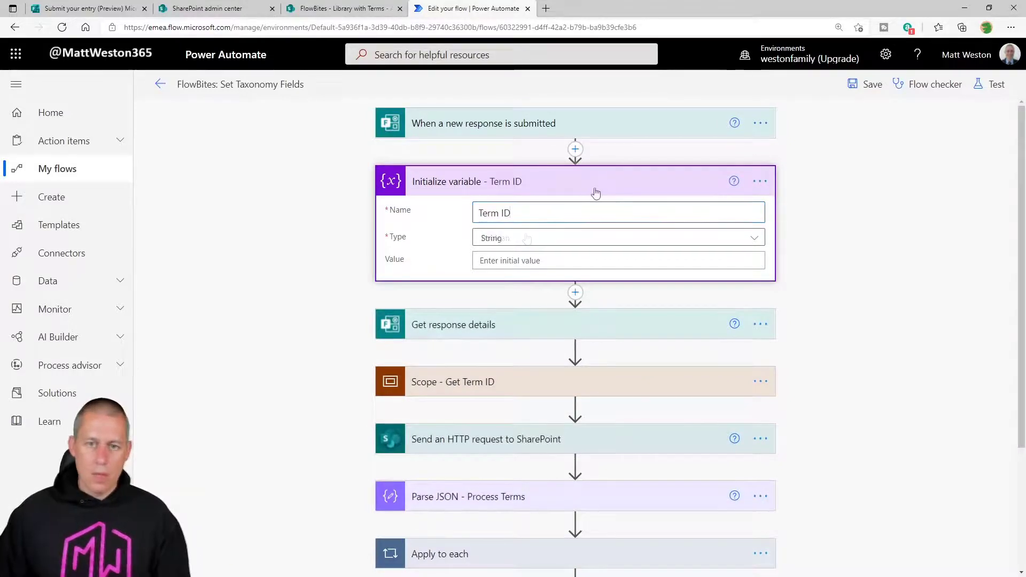
pyautogui.click(607, 188)
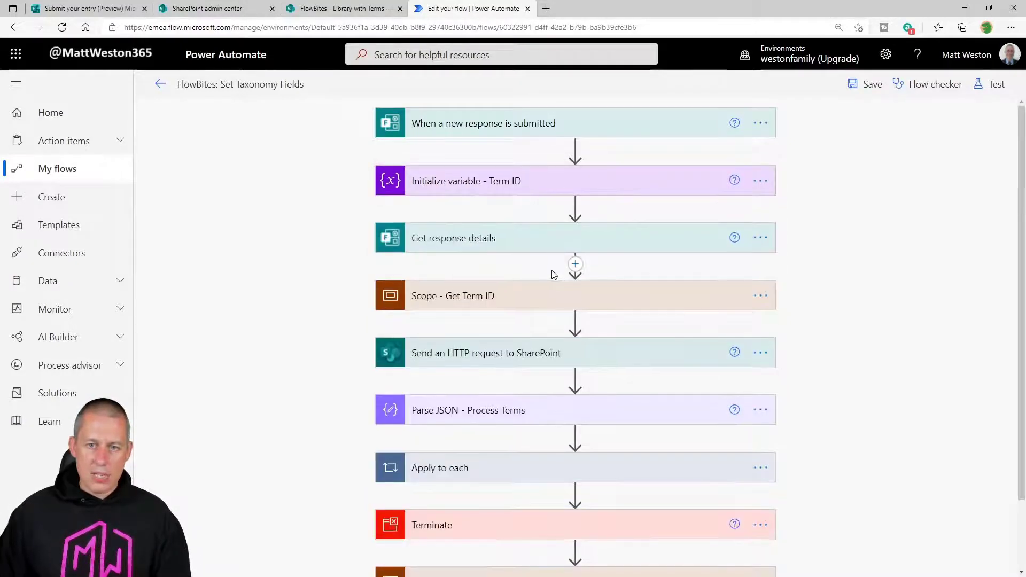
# Add a Set variable action for Term ID to the If yes branch of the loop's condition.
pyautogui.scroll(-2, 545, 271)
pyautogui.scroll(-1, 513, 309)
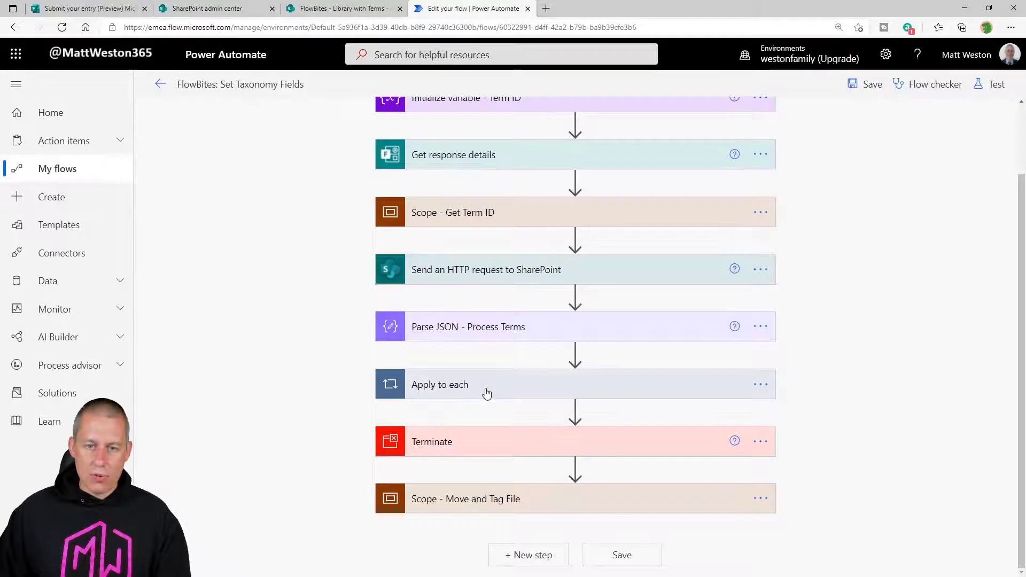
pyautogui.click(484, 393)
pyautogui.scroll(-3, 556, 362)
pyautogui.click(477, 390)
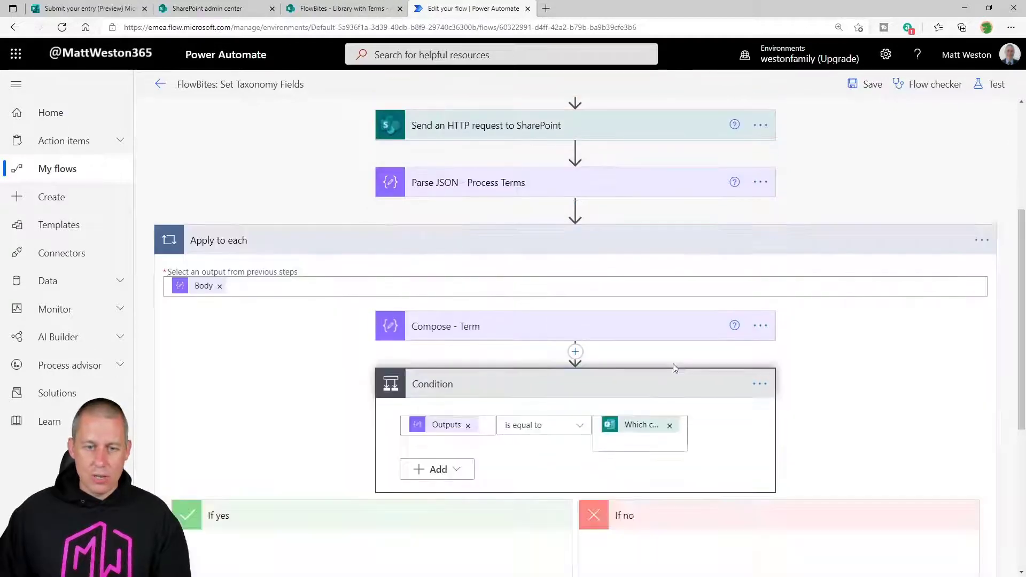
pyautogui.scroll(-1, 670, 368)
pyautogui.scroll(-2, 668, 372)
pyautogui.scroll(-1, 668, 372)
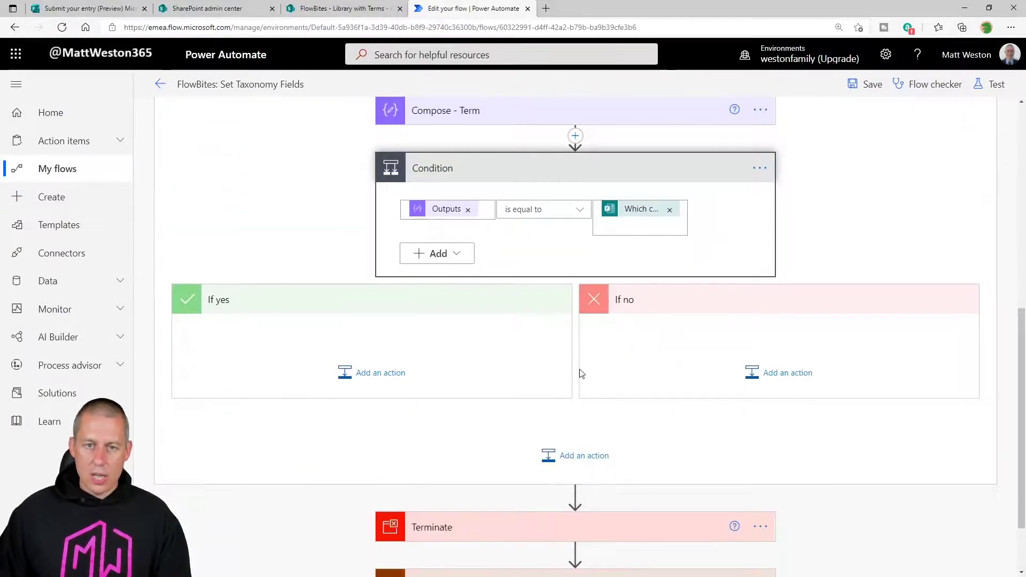
pyautogui.scroll(1, 492, 378)
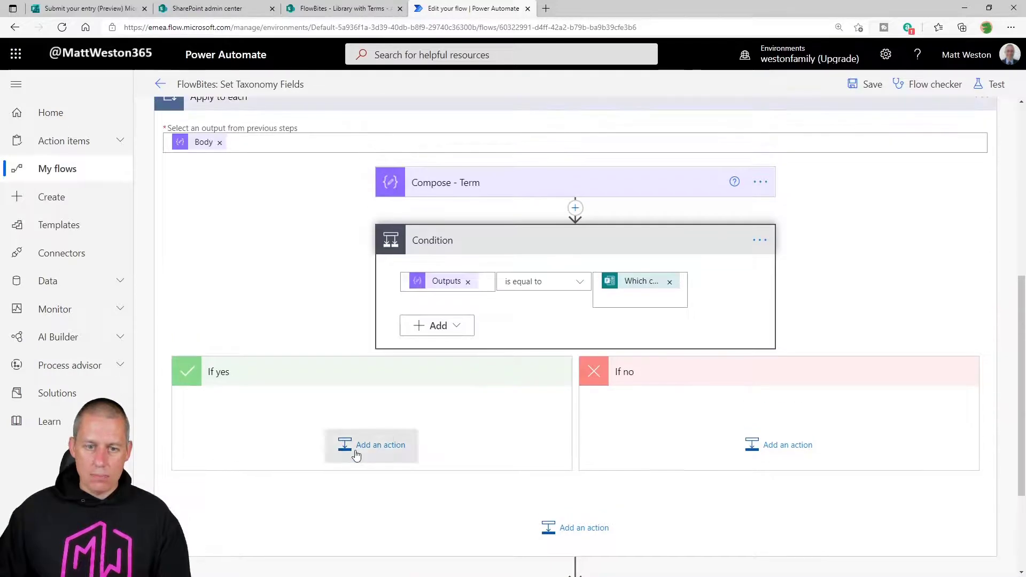
pyautogui.click(357, 453)
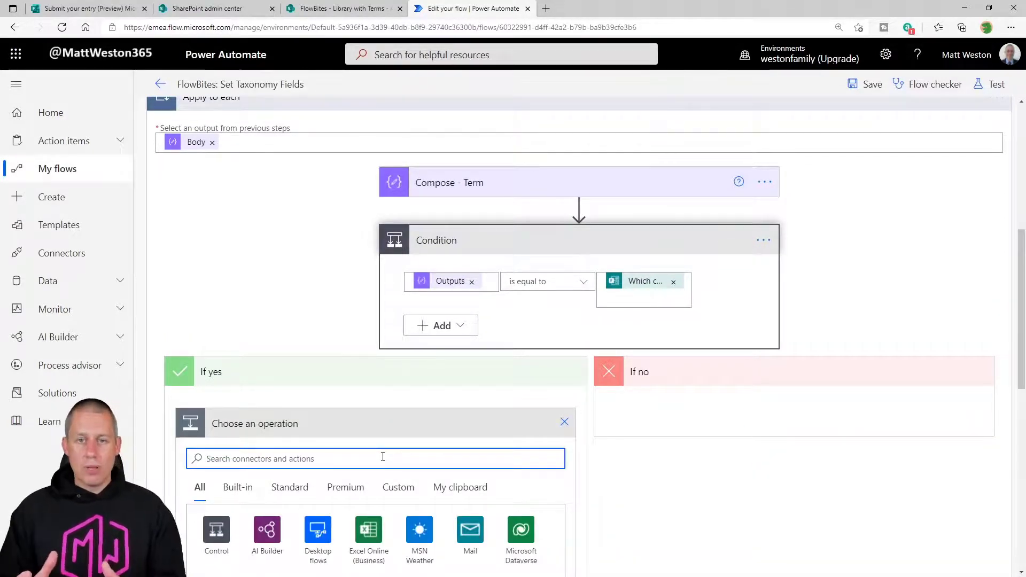
pyautogui.write('set varia')
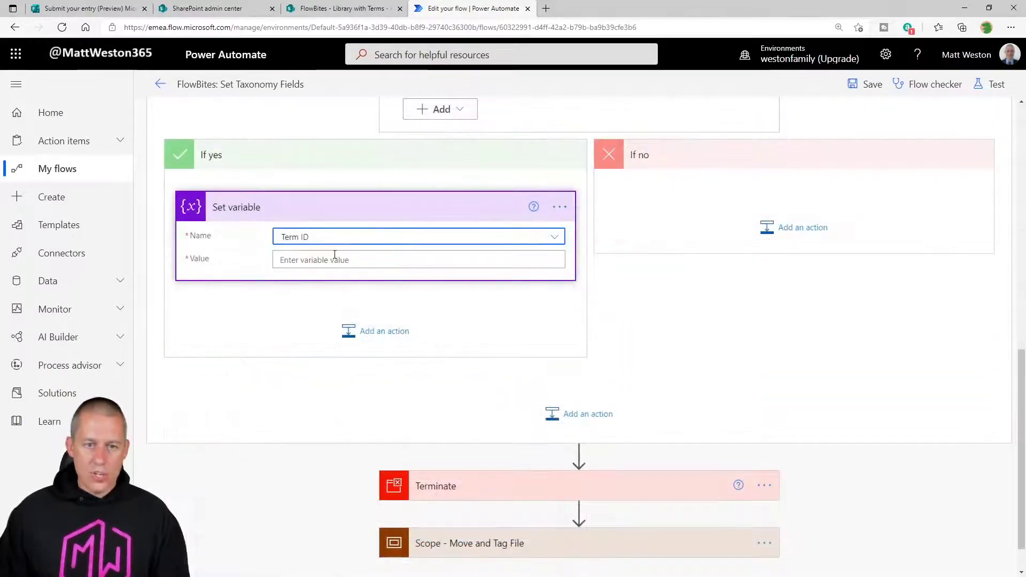
# Check the term id structure in test.json, then set Term ID's value to the id from Parse JSON - Process Terms.
pyautogui.click(337, 261)
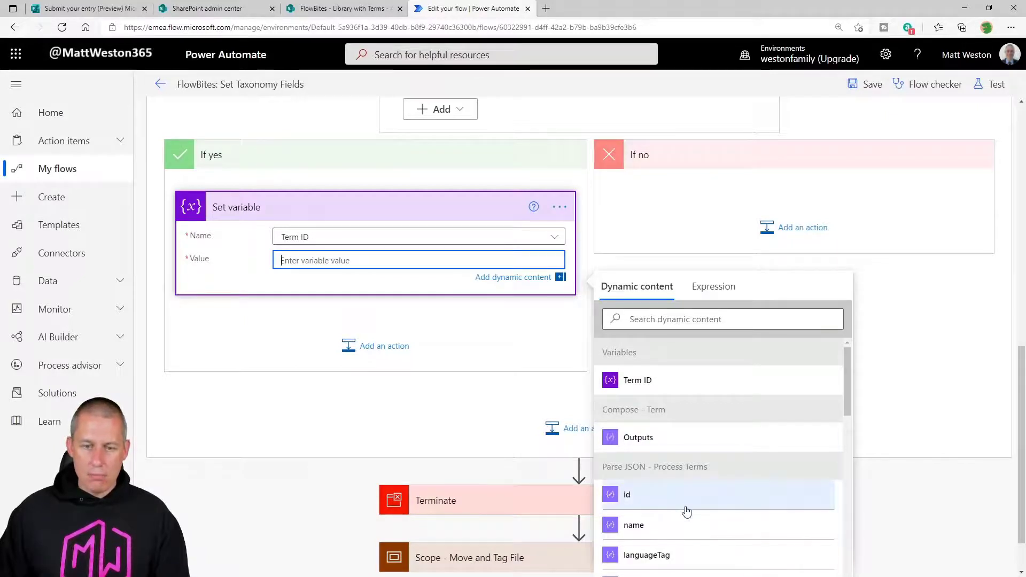
pyautogui.hotkey('alt', 'Tab')
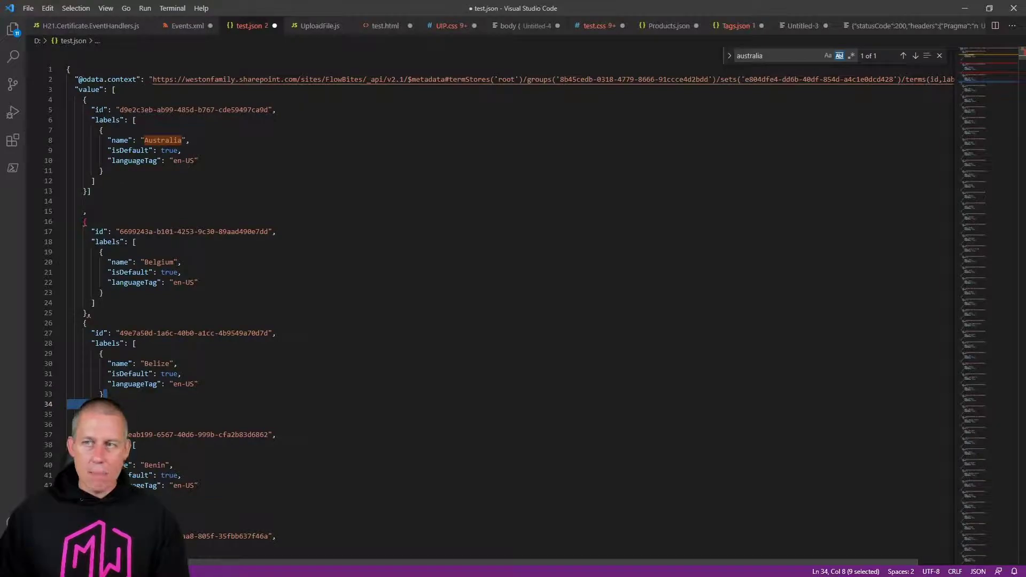
pyautogui.hotkey('alt', 'Tab')
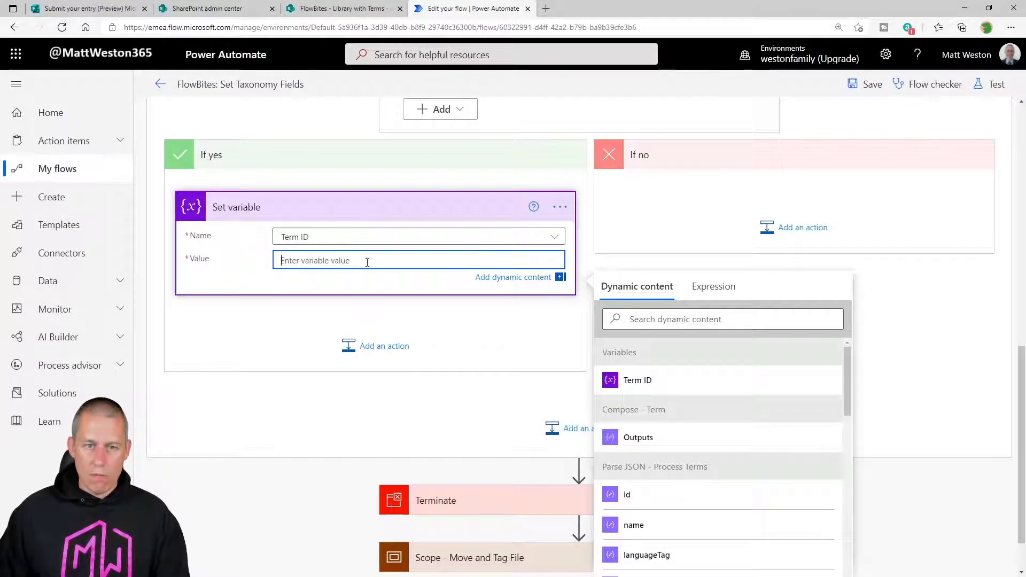
pyautogui.click(669, 498)
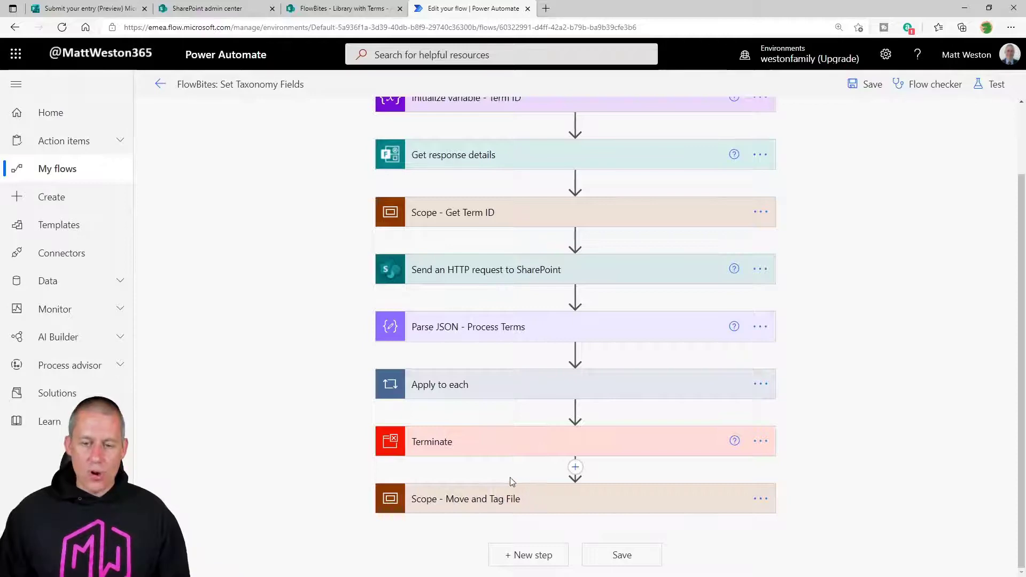
# Delete the Terminate action between Apply to each and Scope - Move and Tag File.
pyautogui.click(761, 441)
pyautogui.click(810, 559)
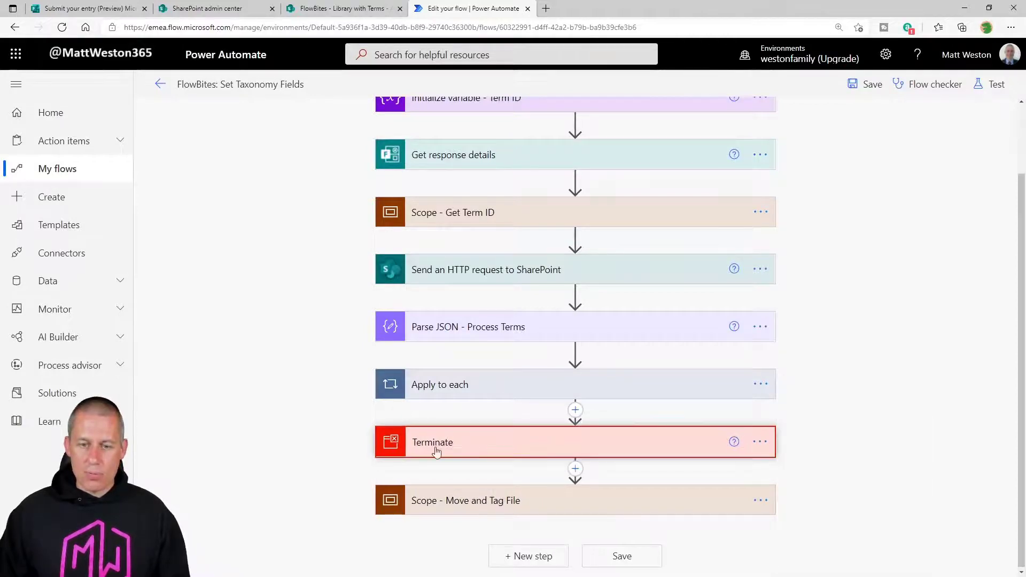
pyautogui.click(522, 337)
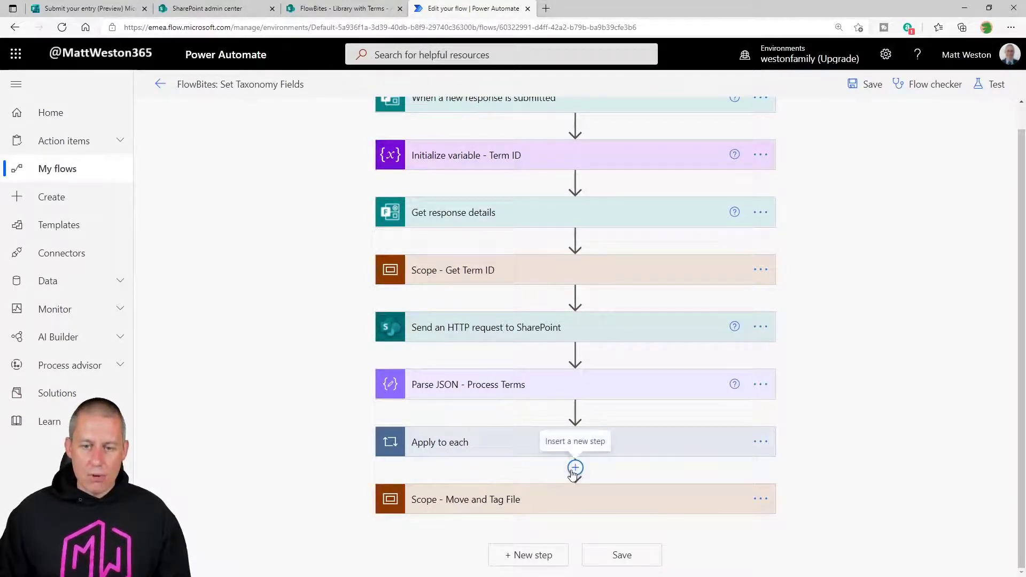
# Insert a Compose action between Apply to each and Scope - Move and Tag File.
pyautogui.click(575, 469)
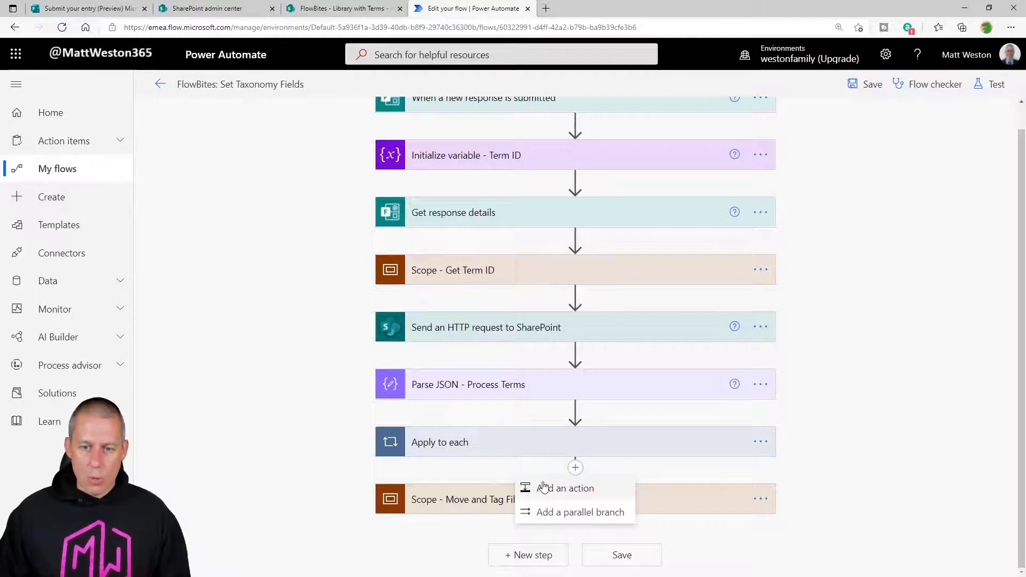
pyautogui.click(559, 488)
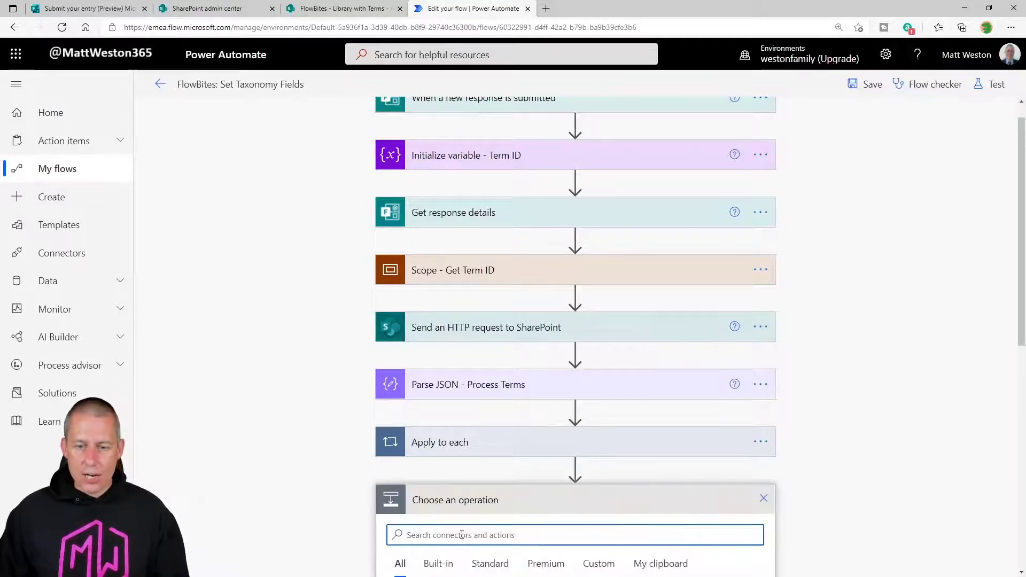
pyautogui.write('compose')
pyautogui.scroll(-4, 534, 470)
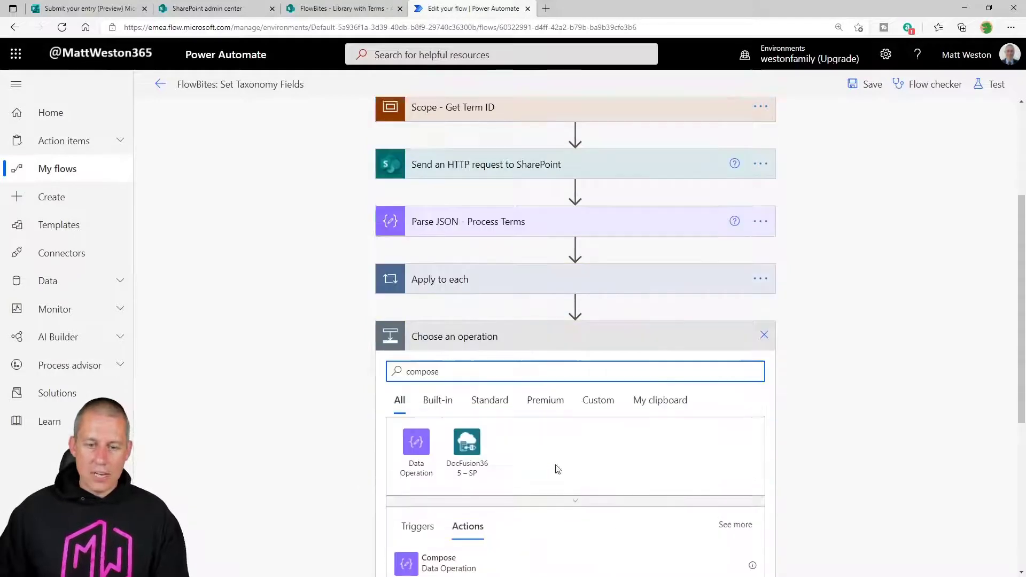
pyautogui.click(497, 508)
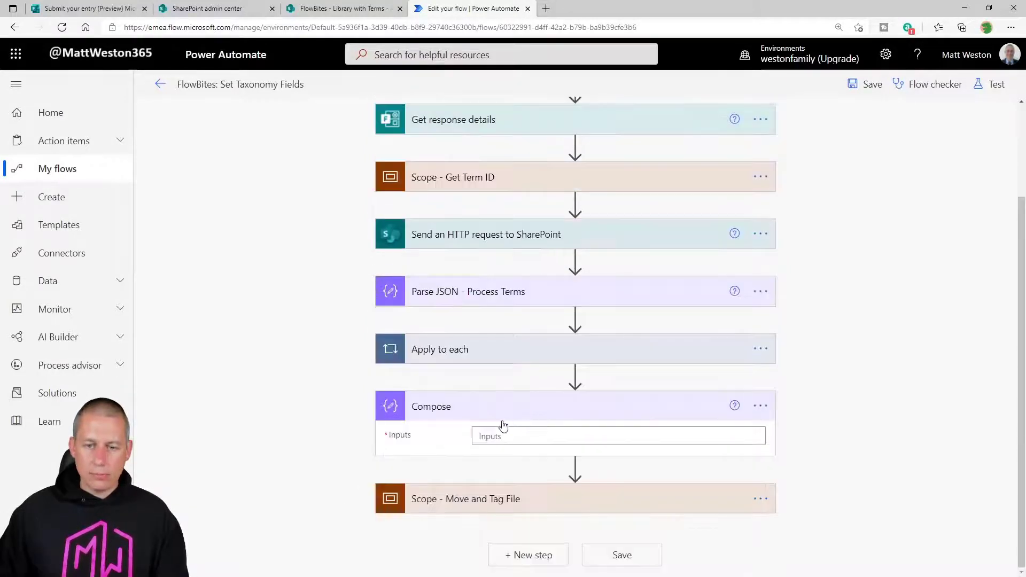
# Rename the new Compose action as Compose - Term Definition.
pyautogui.click(759, 406)
pyautogui.click(816, 415)
pyautogui.write('- ')
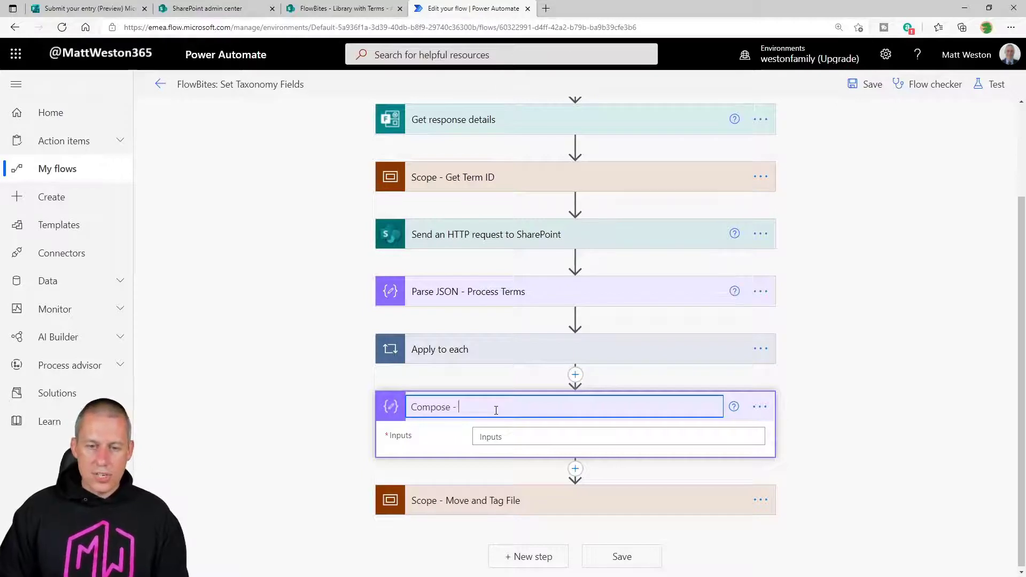
pyautogui.write('Term Definition')
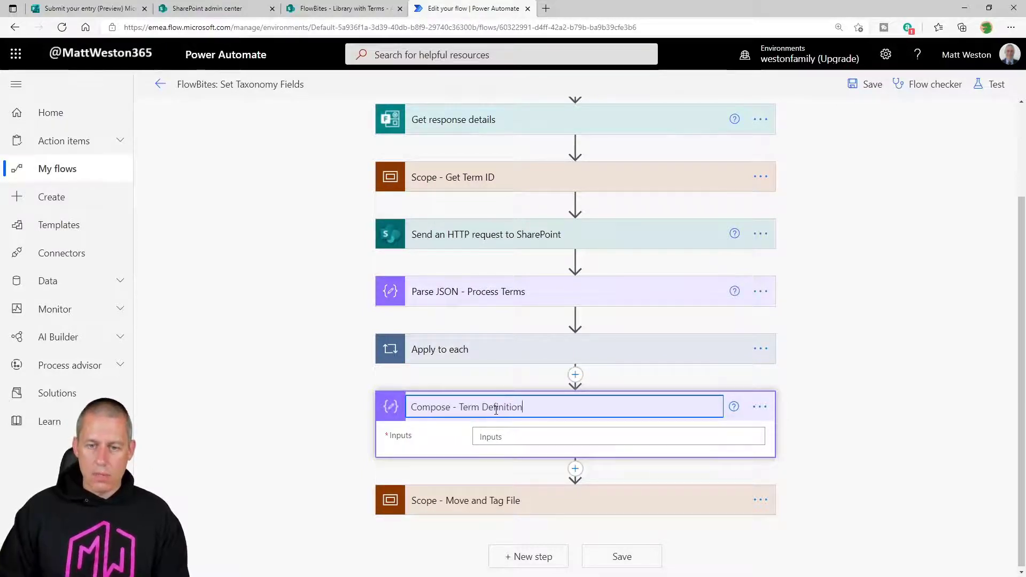
pyautogui.press('Return')
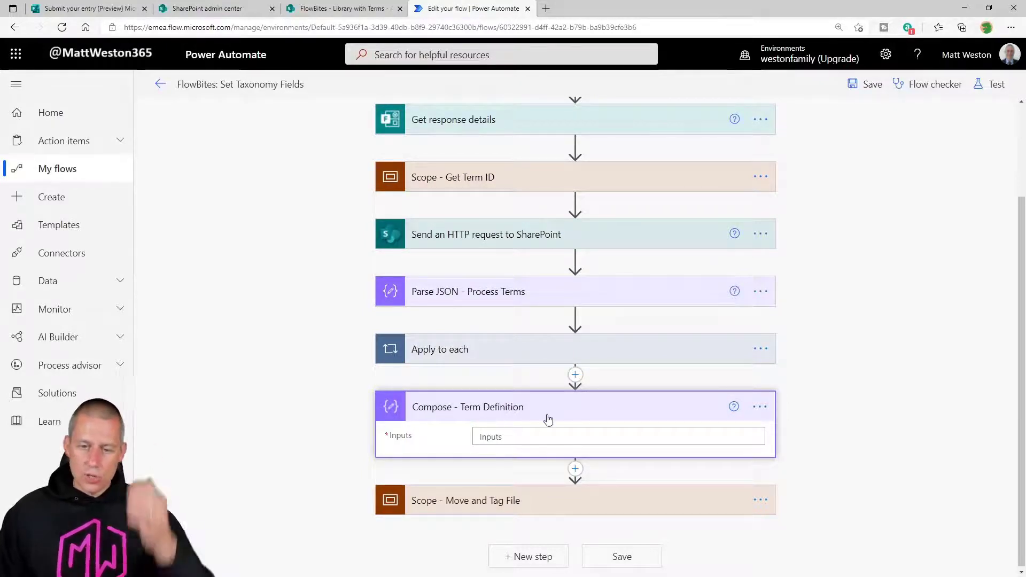
# Set the Term Definition inputs to the Which country are you representing? answer, a pipe character and the Term ID variable.
pyautogui.click(524, 438)
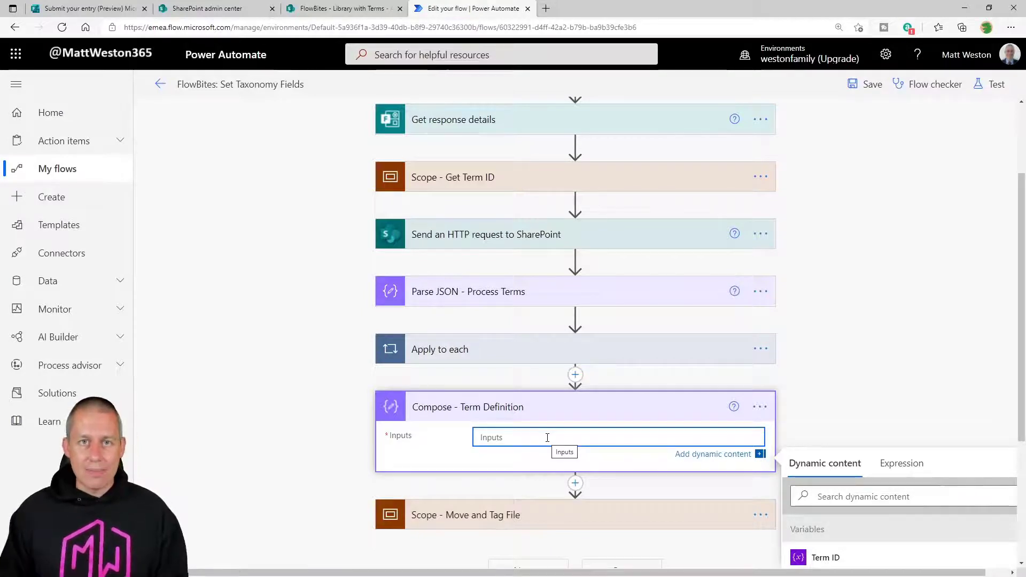
pyautogui.scroll(-1, 550, 440)
pyautogui.click(882, 426)
pyautogui.write('count')
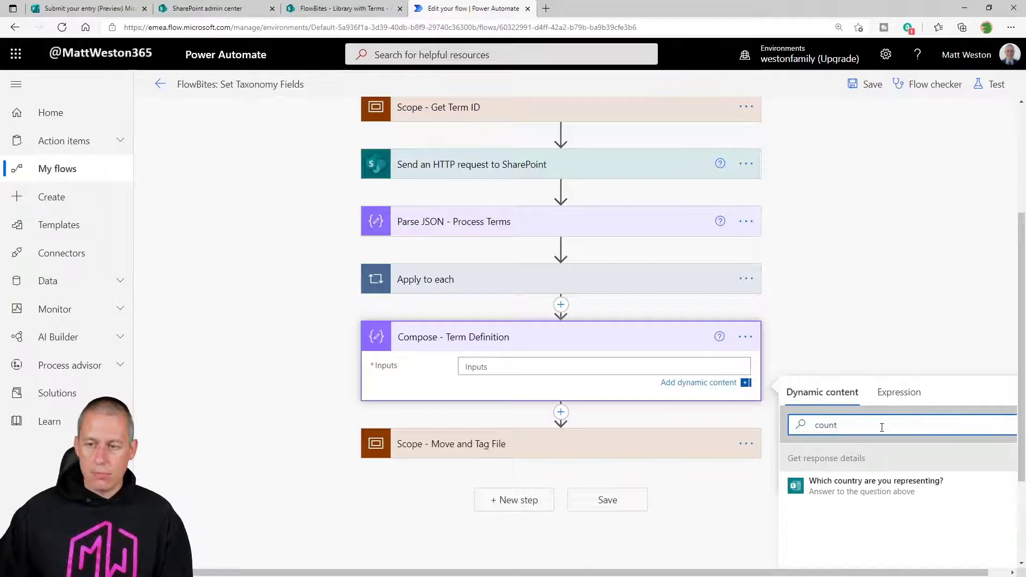
pyautogui.click(853, 486)
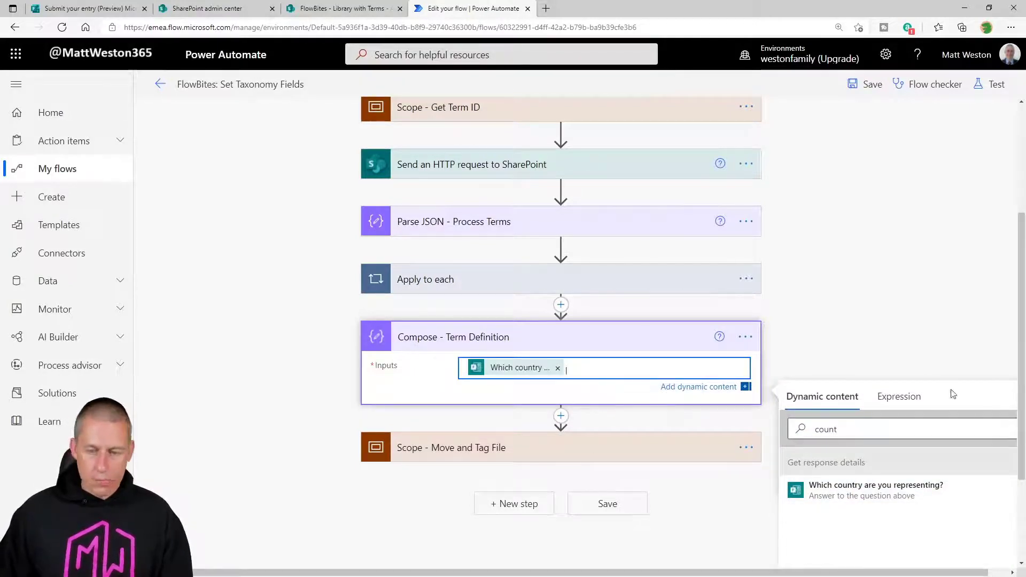
pyautogui.doubleClick(858, 427)
pyautogui.press('BackSpace')
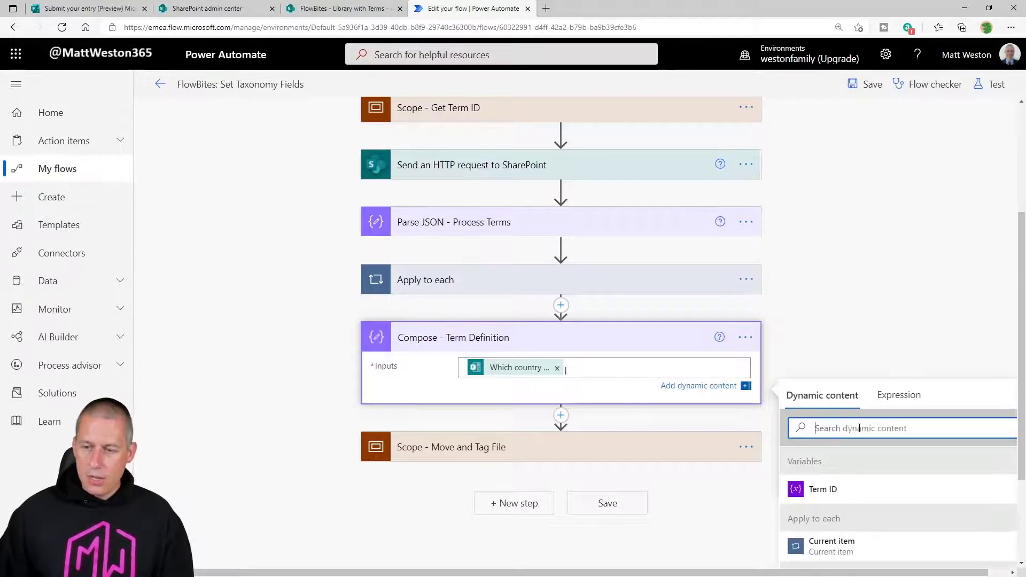
pyautogui.click(831, 489)
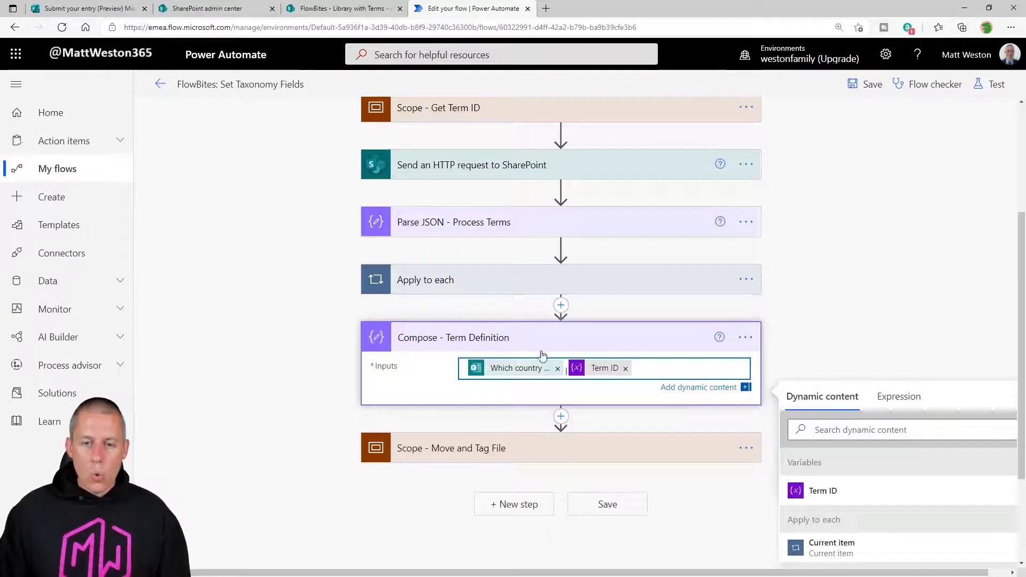
# In Update file properties within Apply to each - Uploaded file, replace the Tags Value with the Outputs of Compose - Term Definition.
pyautogui.click(528, 454)
pyautogui.scroll(-3, 534, 438)
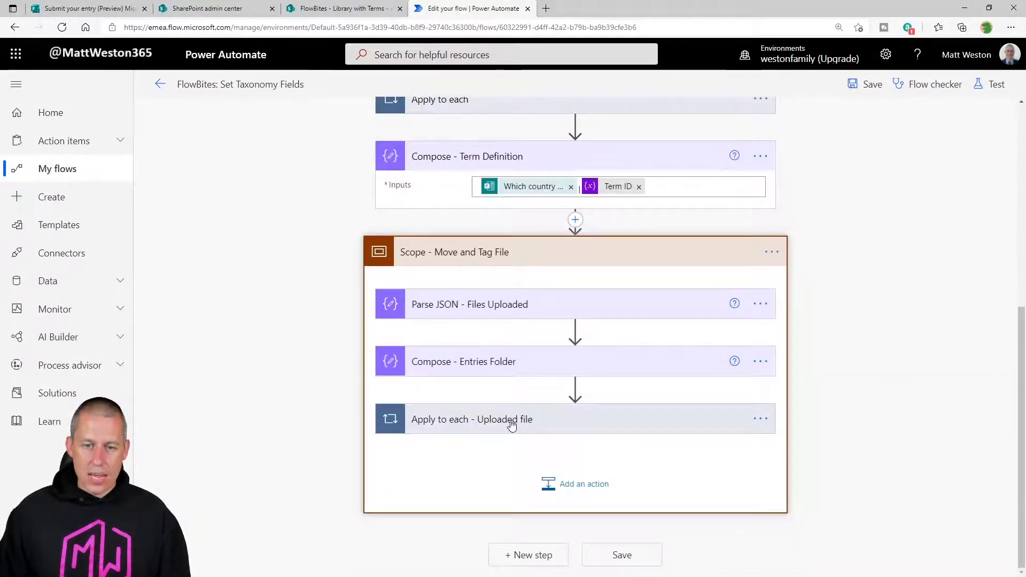
pyautogui.click(511, 423)
pyautogui.scroll(-2, 587, 449)
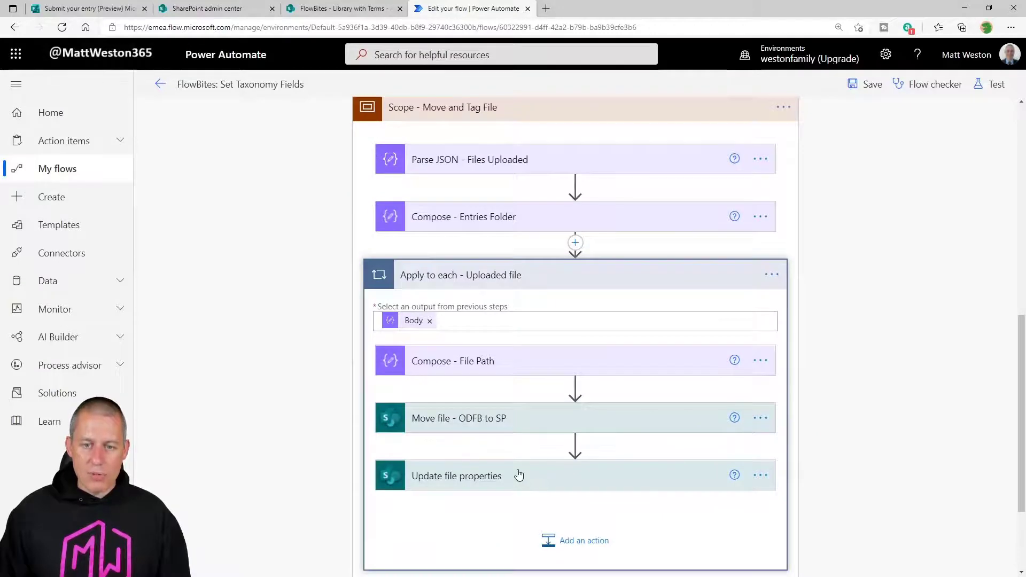
pyautogui.scroll(-4, 698, 475)
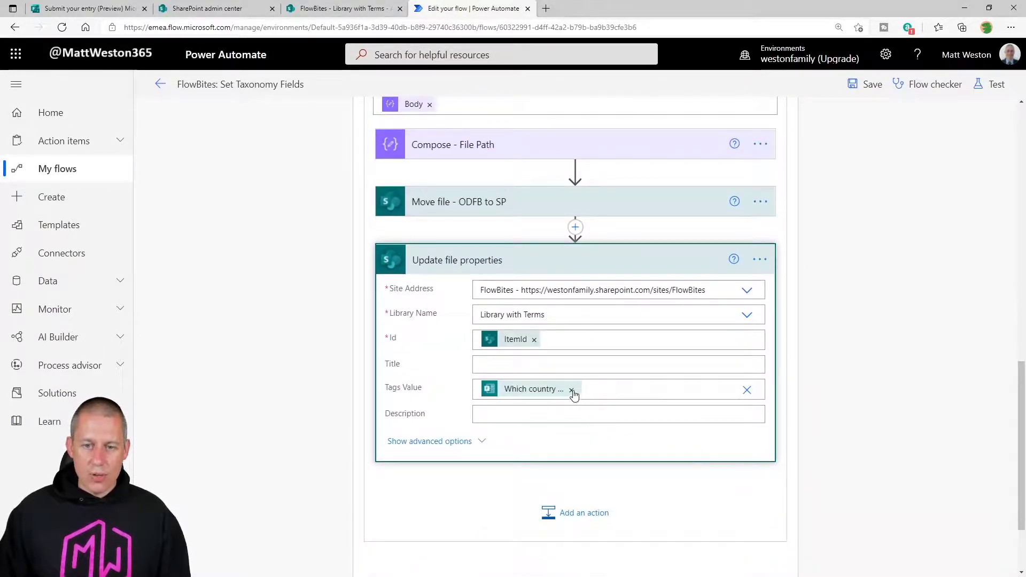
pyautogui.click(571, 390)
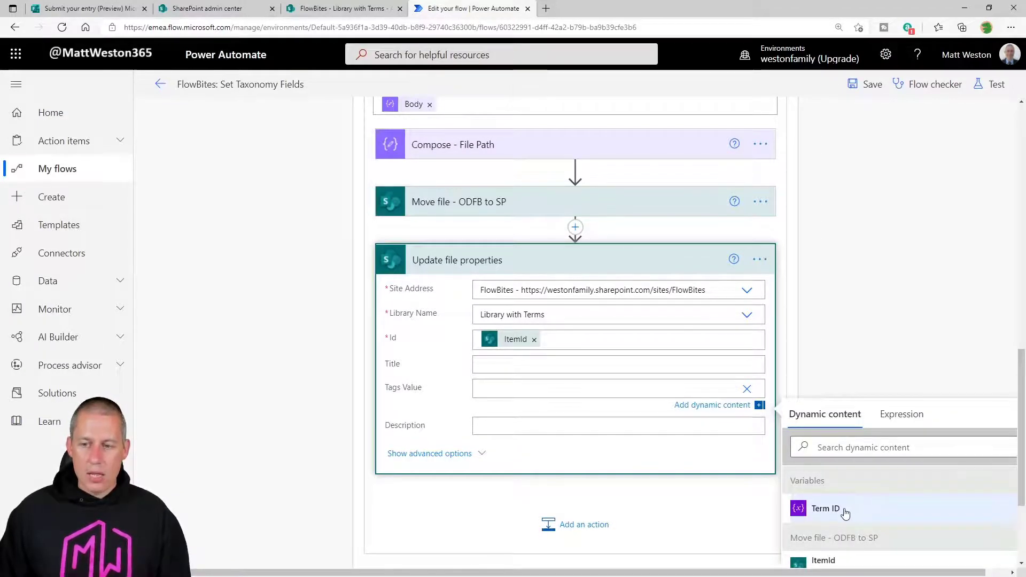
pyautogui.click(879, 449)
pyautogui.write('output')
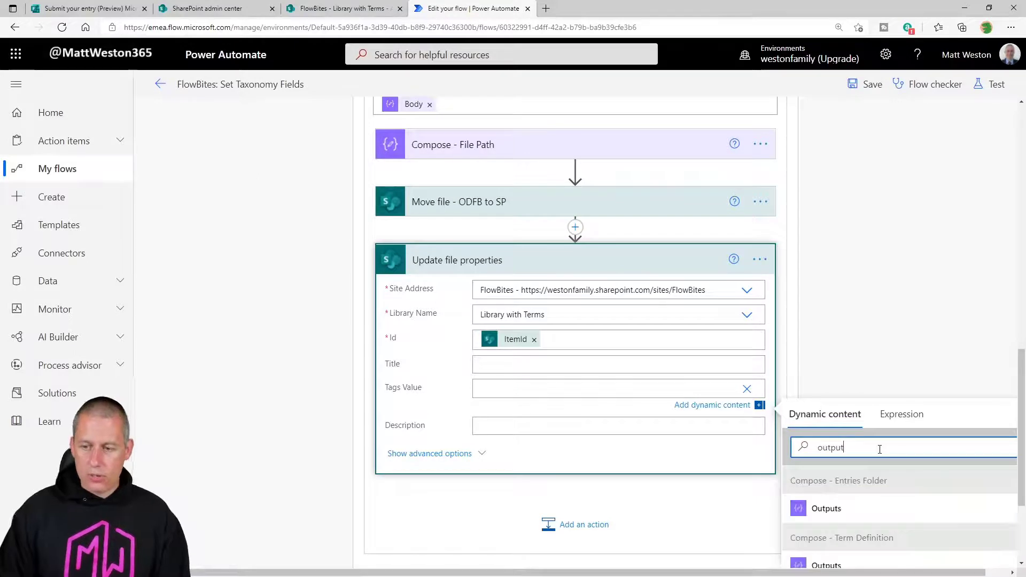
pyautogui.scroll(-3, 880, 449)
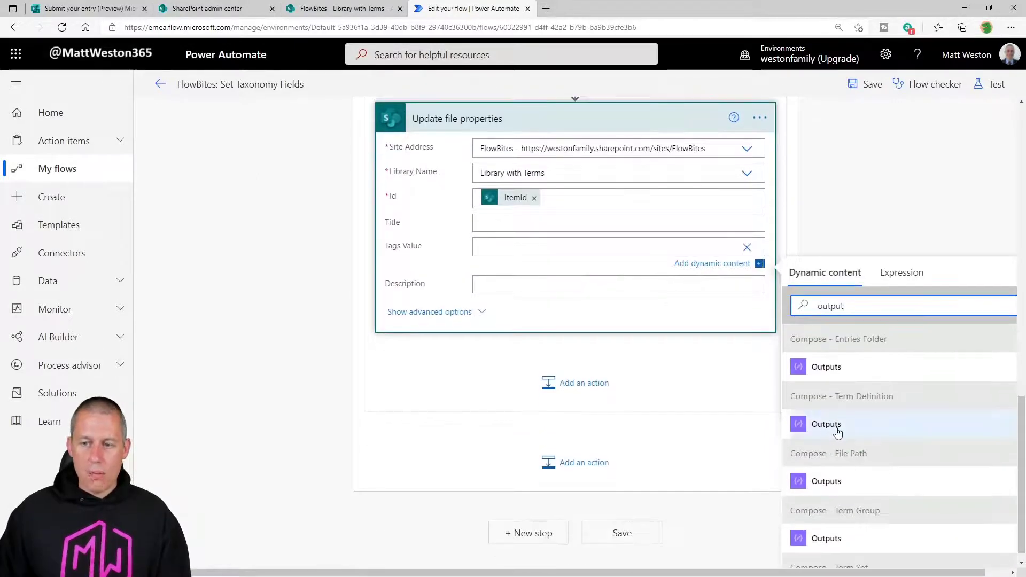
pyautogui.click(837, 430)
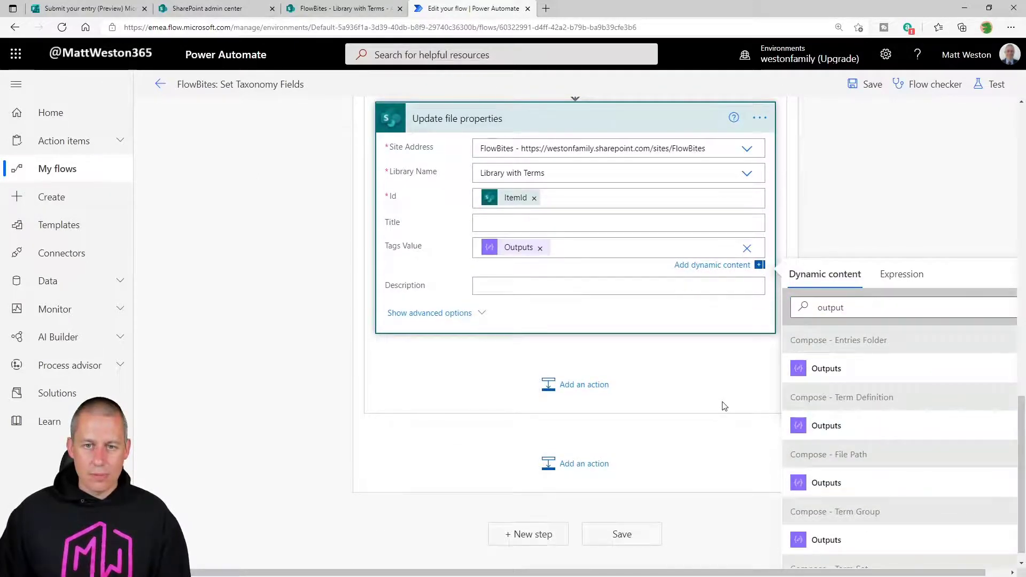
# Save the flow and start a manual test run.
pyautogui.click(858, 84)
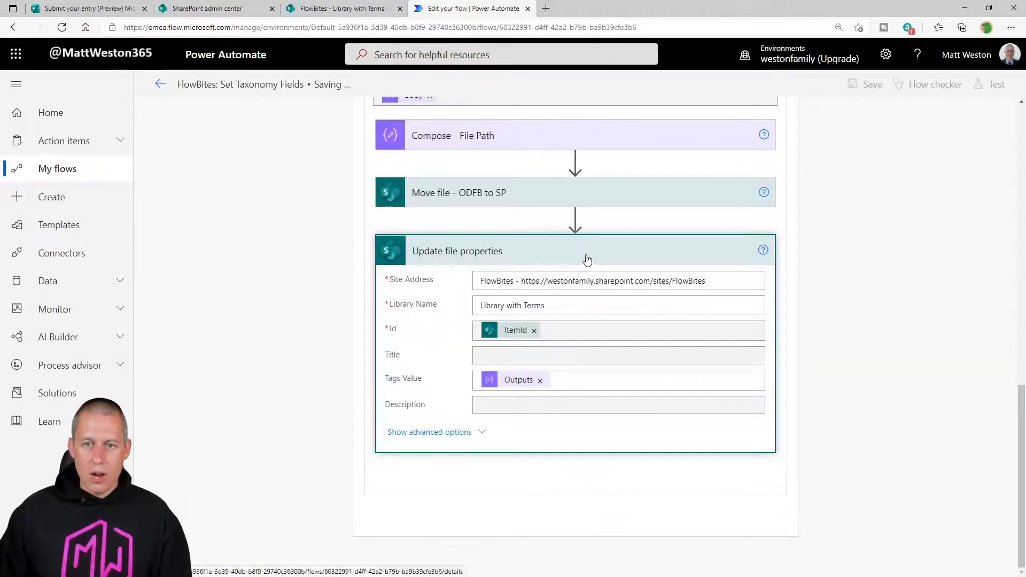
pyautogui.scroll(-2, 581, 284)
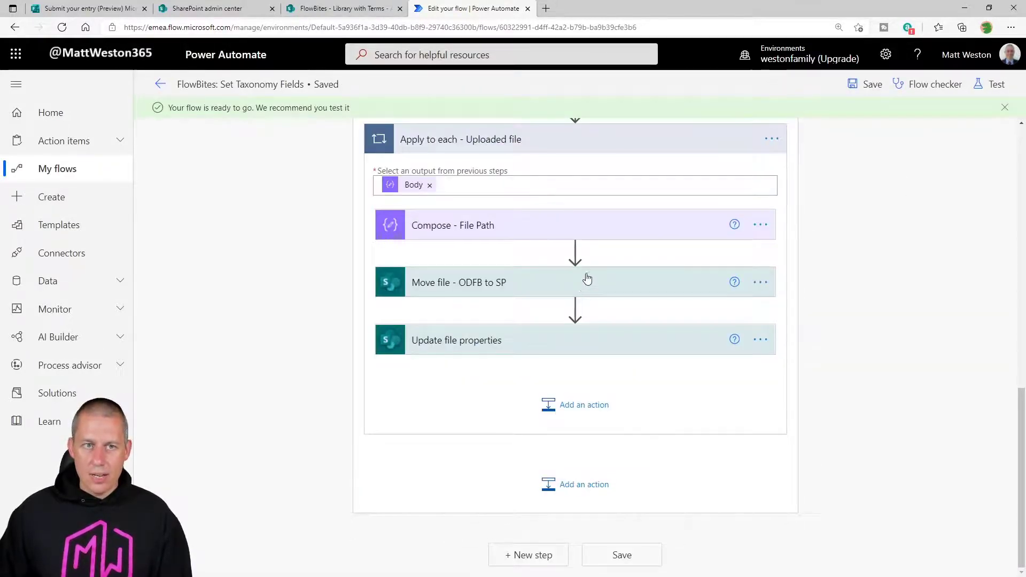
pyautogui.click(989, 84)
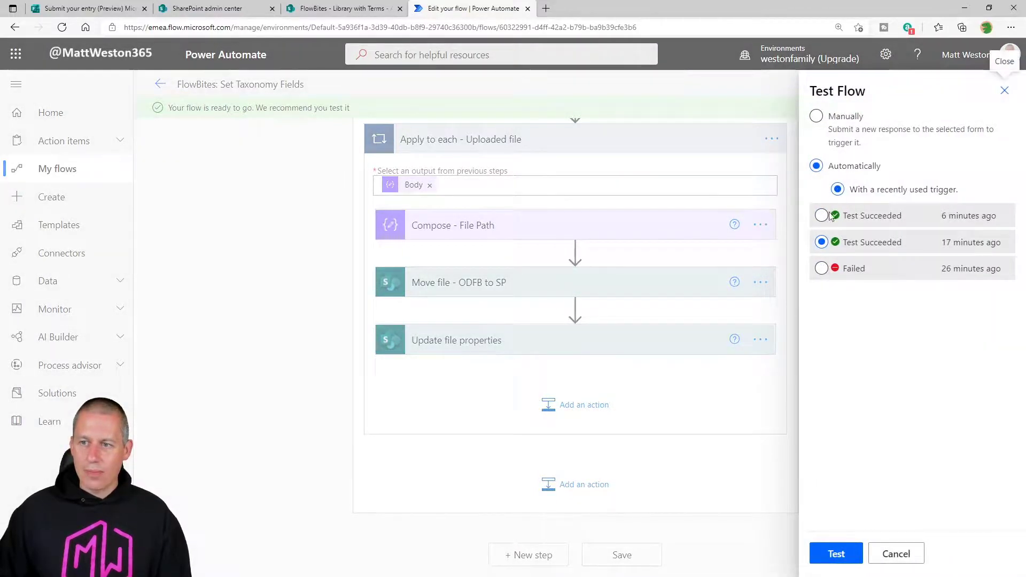
pyautogui.click(826, 122)
pyautogui.click(833, 553)
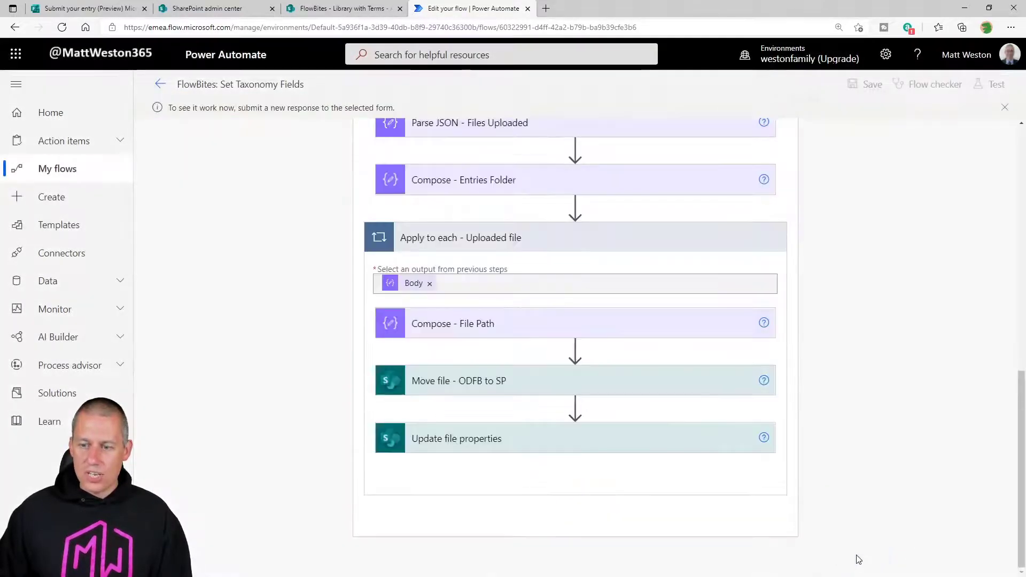
# Submit a Submit your entry form response with India as the country and cake.jpg as the uploaded entry.
pyautogui.click(91, 8)
pyautogui.click(377, 229)
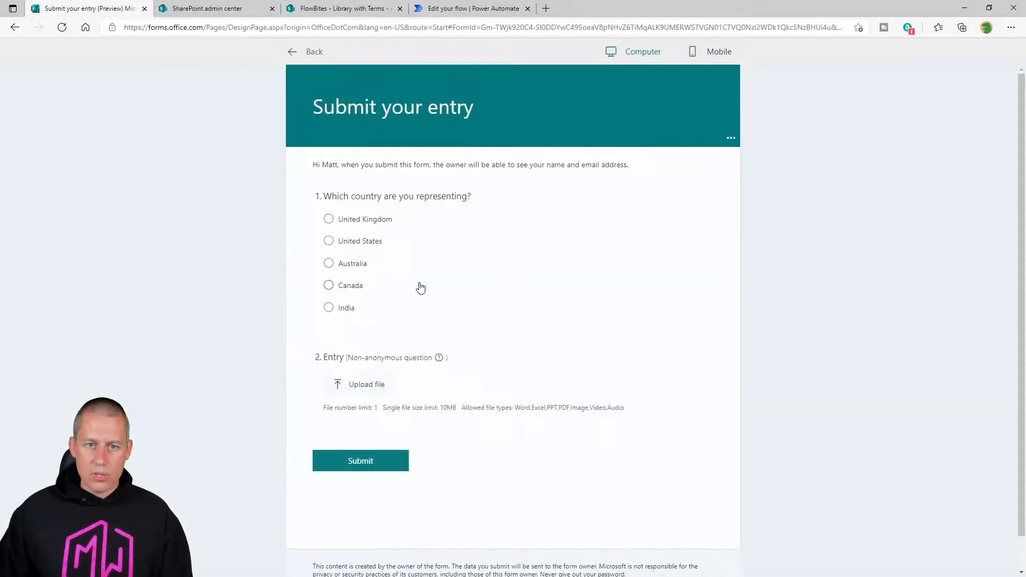
pyautogui.click(336, 309)
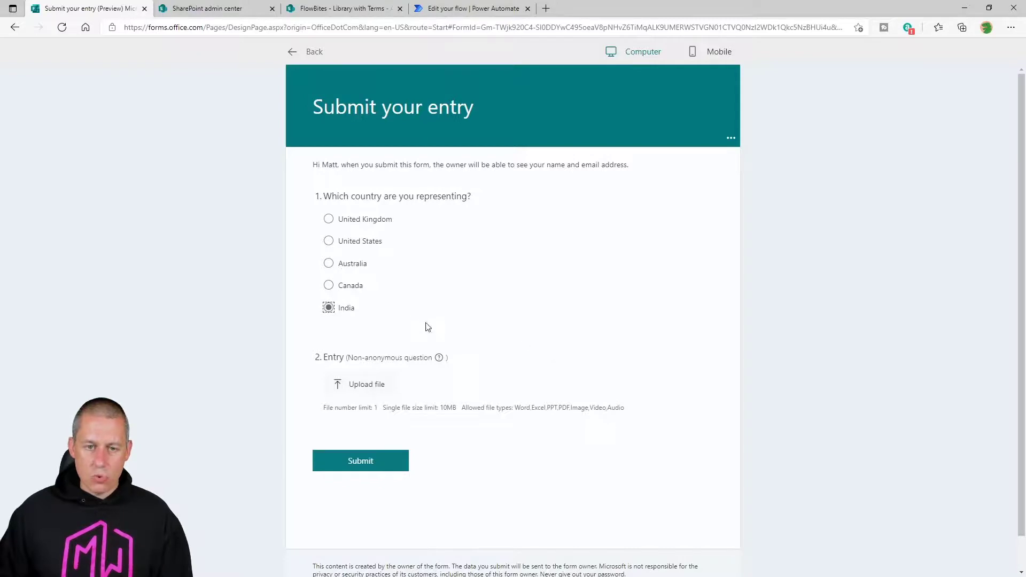
pyautogui.click(365, 386)
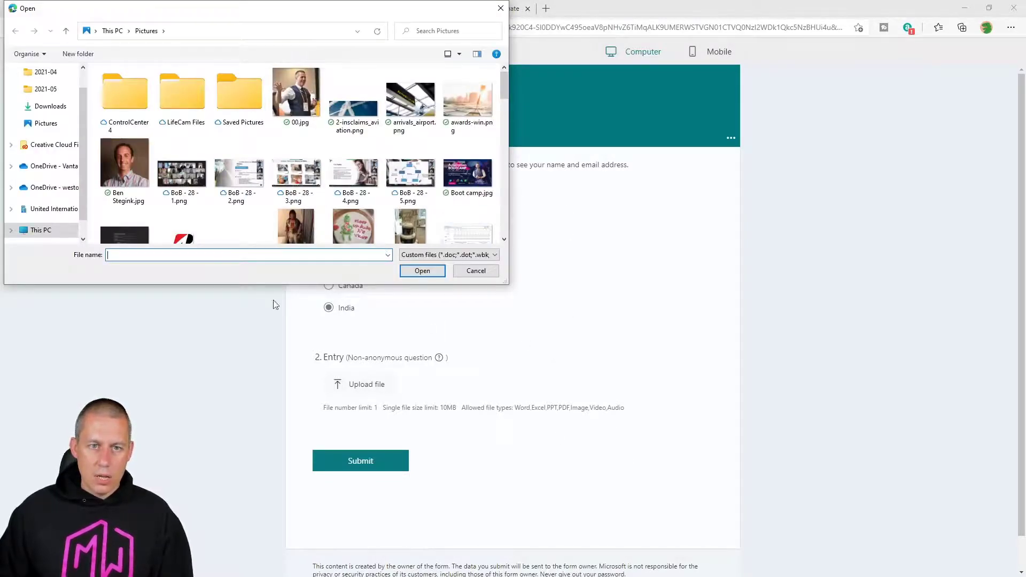
pyautogui.scroll(-1, 421, 215)
pyautogui.doubleClick(411, 225)
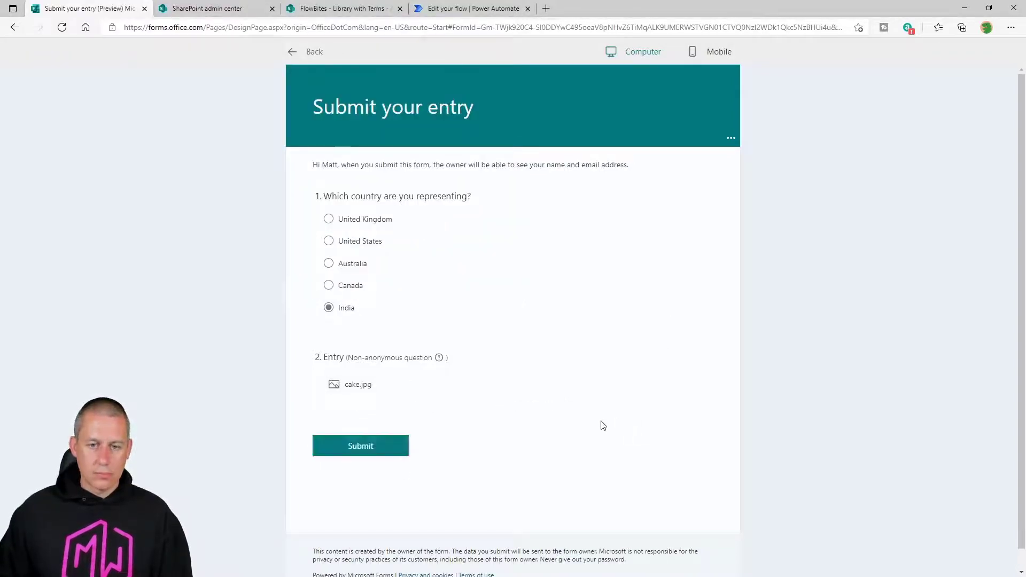
pyautogui.click(370, 451)
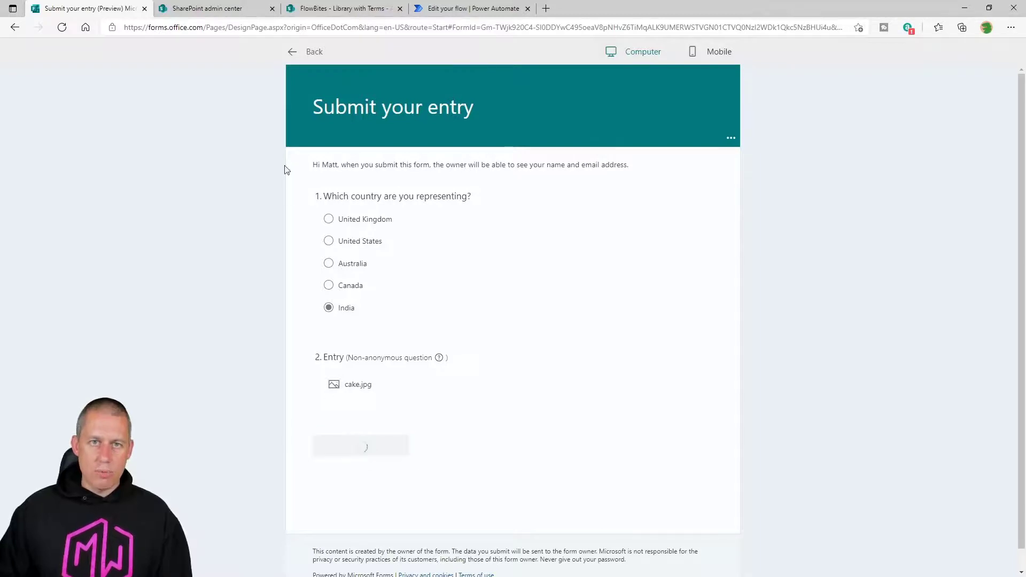
# Return to the flow run and examine the Compose - Term Group and Compose - Term Set results in Scope - Get Term ID.
pyautogui.click(458, 13)
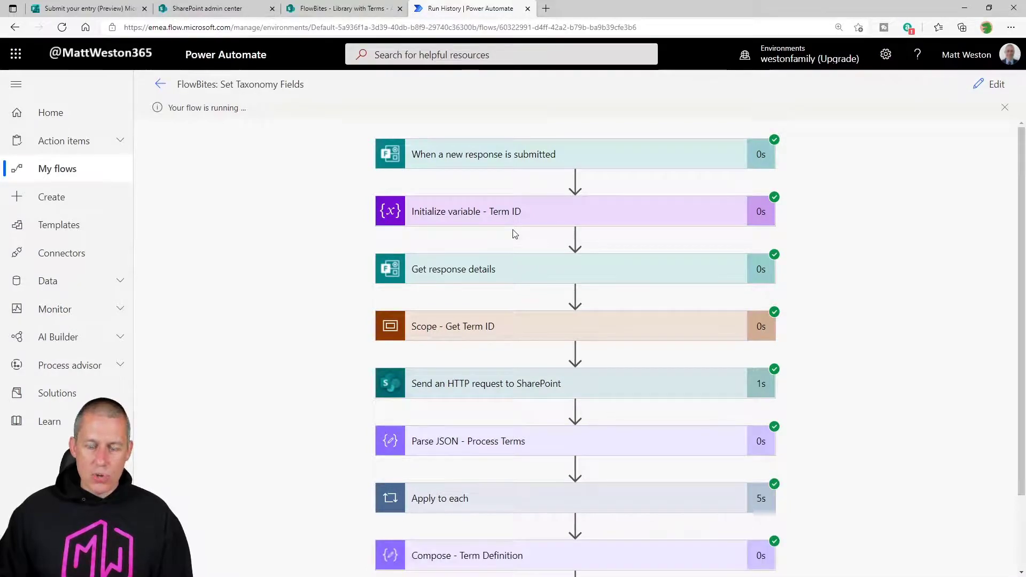
pyautogui.click(730, 330)
pyautogui.scroll(-1, 809, 382)
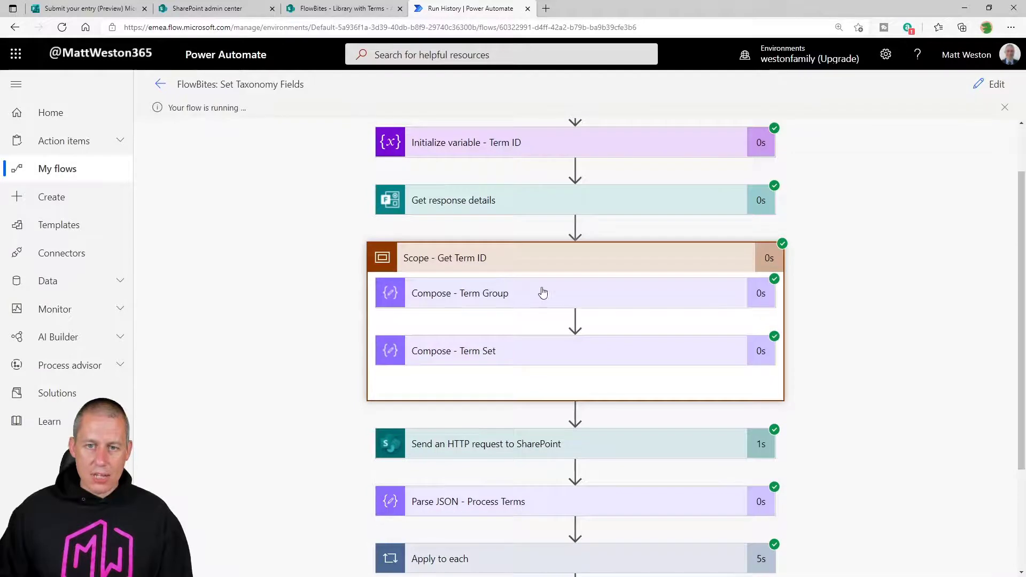
pyautogui.click(559, 310)
pyautogui.scroll(-2, 566, 434)
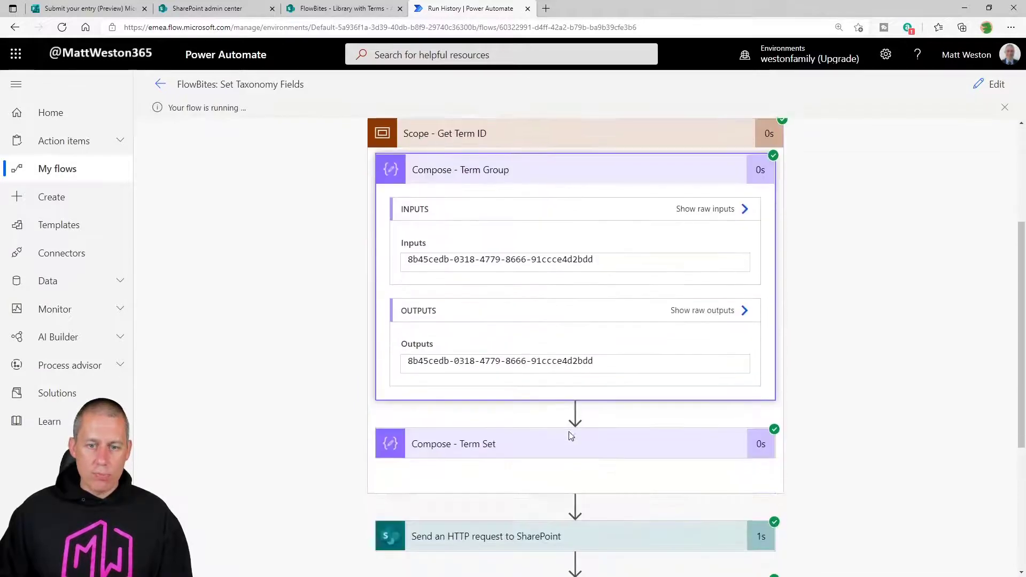
pyautogui.click(523, 437)
pyautogui.scroll(-4, 690, 403)
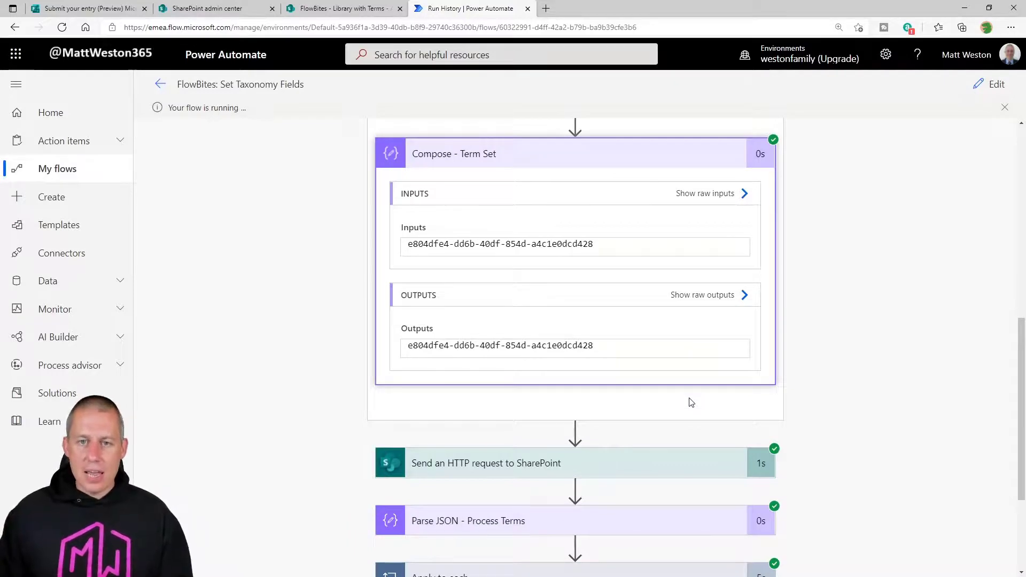
pyautogui.scroll(2, 689, 402)
pyautogui.click(614, 301)
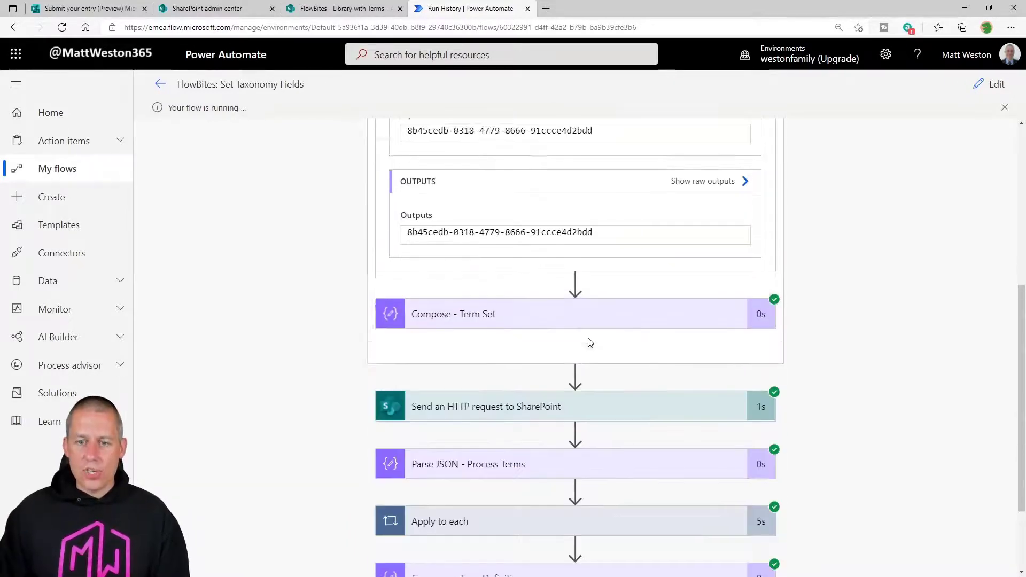
pyautogui.scroll(3, 590, 343)
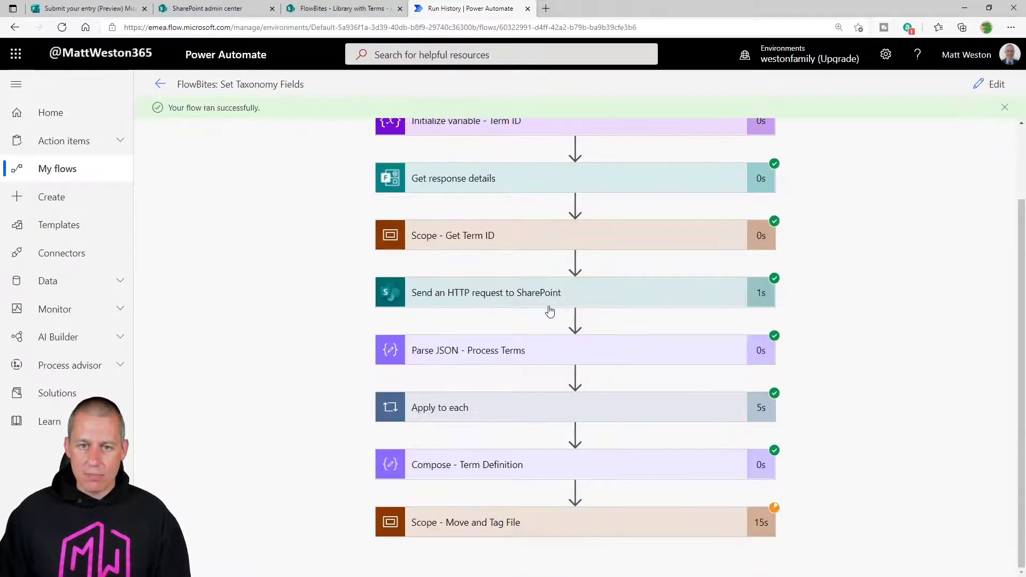
# Examine the full Uri and the returned body of the Send an HTTP request to SharePoint action in the run.
pyautogui.click(457, 289)
pyautogui.scroll(-3, 650, 314)
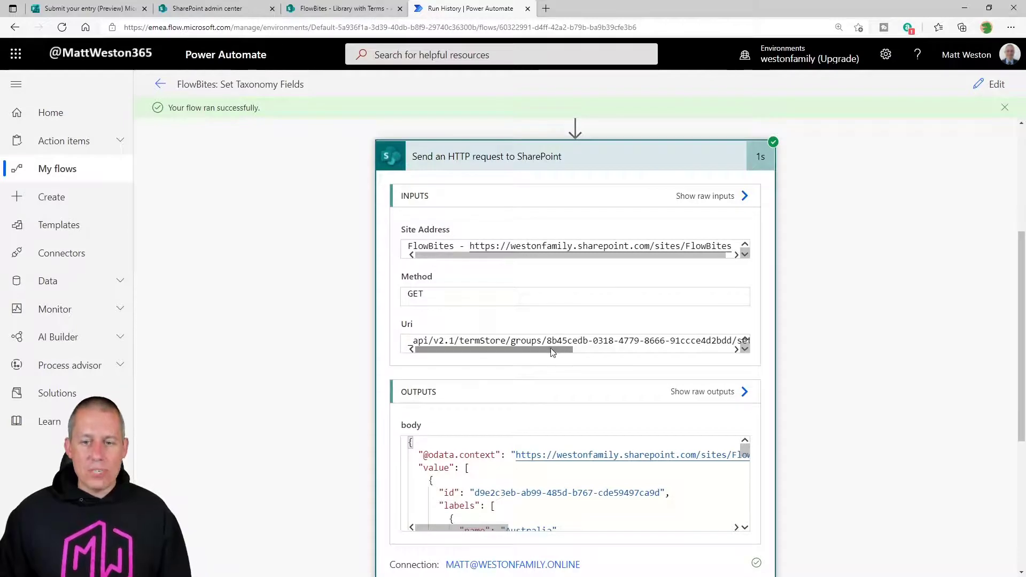
pyautogui.moveTo(553, 354); pyautogui.dragTo(715, 357)
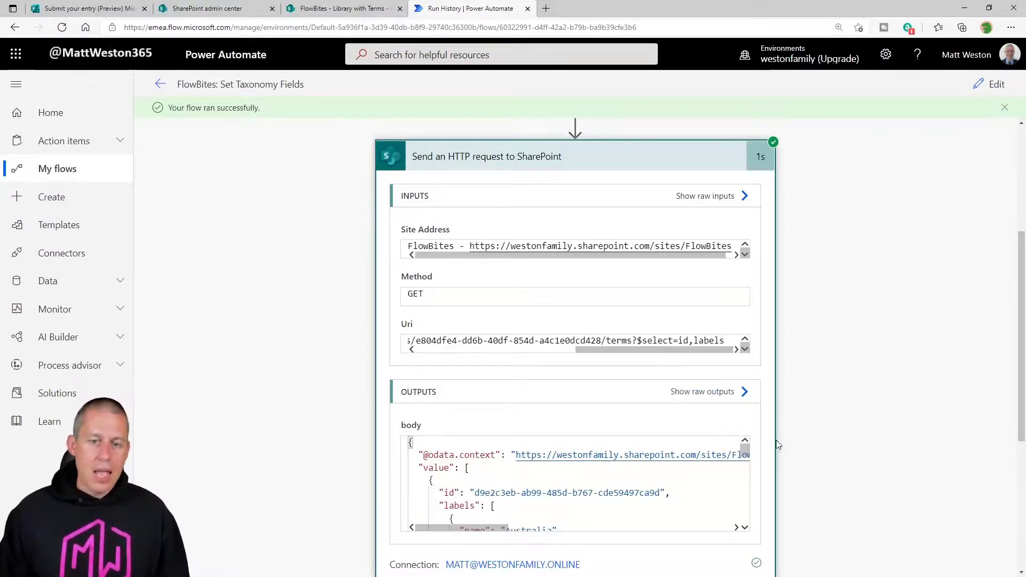
pyautogui.scroll(-2, 746, 472)
pyautogui.scroll(3, 687, 487)
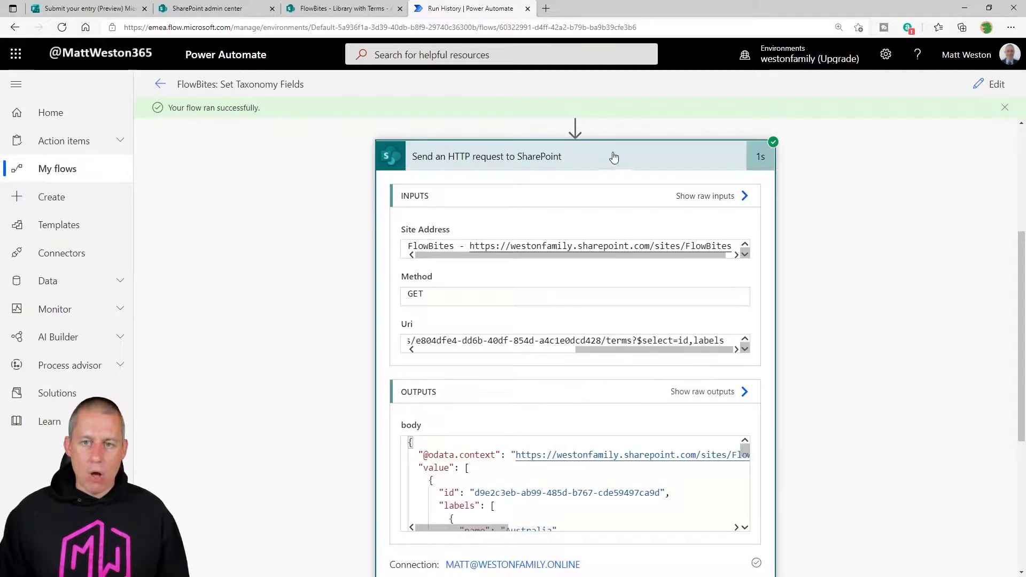
pyautogui.scroll(-2, 595, 499)
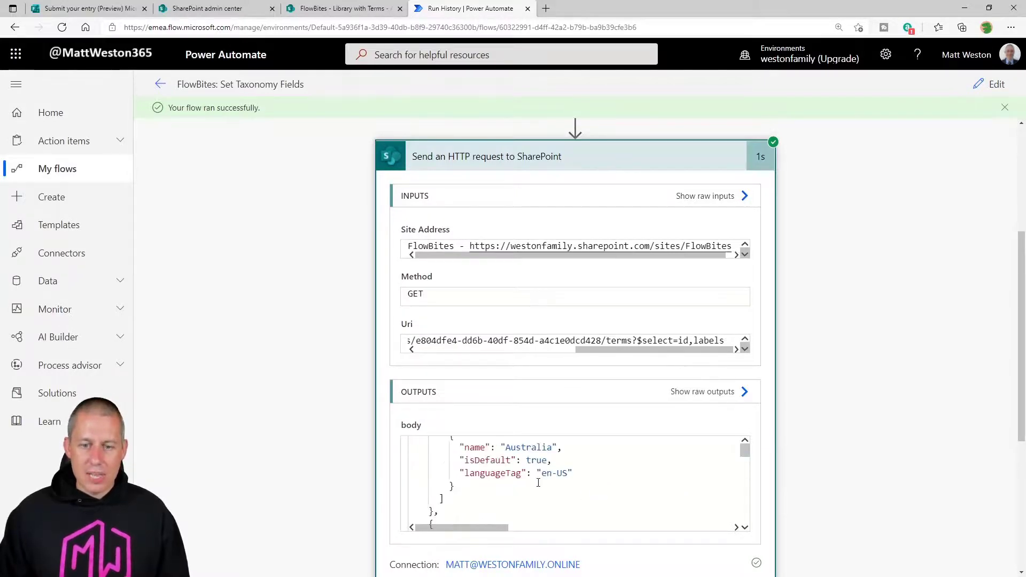
pyautogui.click(745, 441)
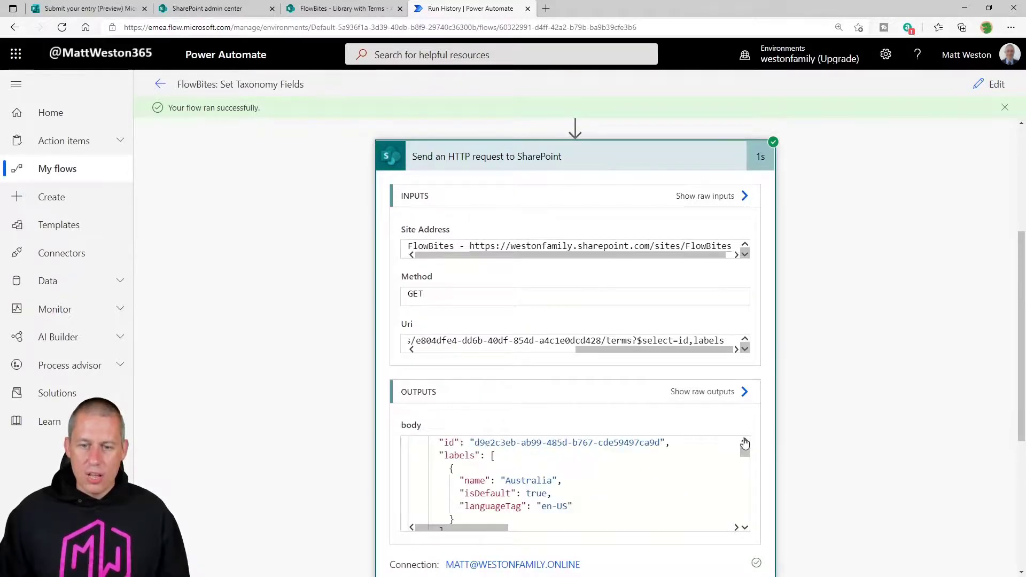
# Close the Send an HTTP request to SharePoint details and examine the Content and Schema inputs of Parse JSON - Process Terms.
pyautogui.click(626, 162)
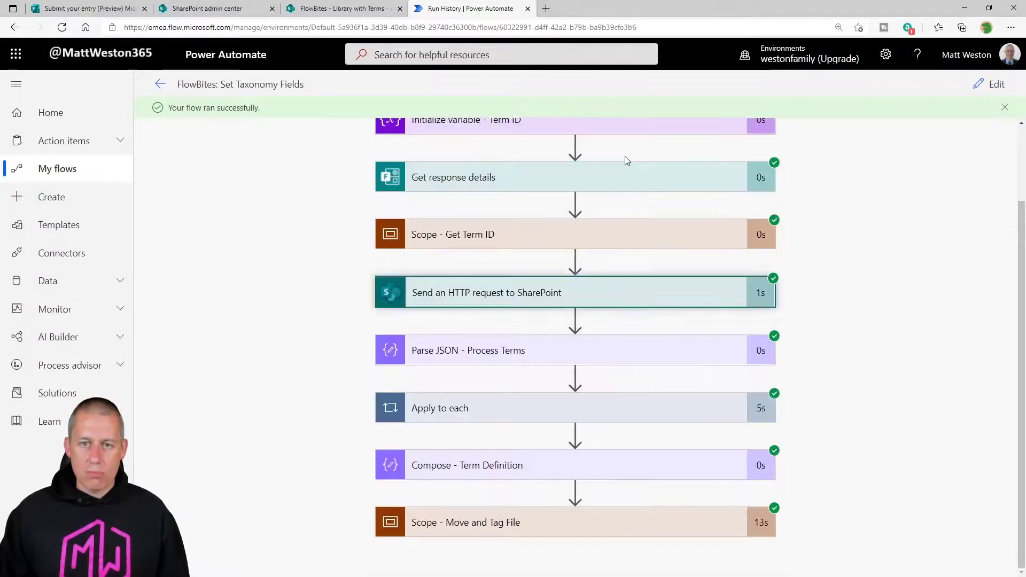
pyautogui.click(476, 355)
pyautogui.scroll(-5, 684, 423)
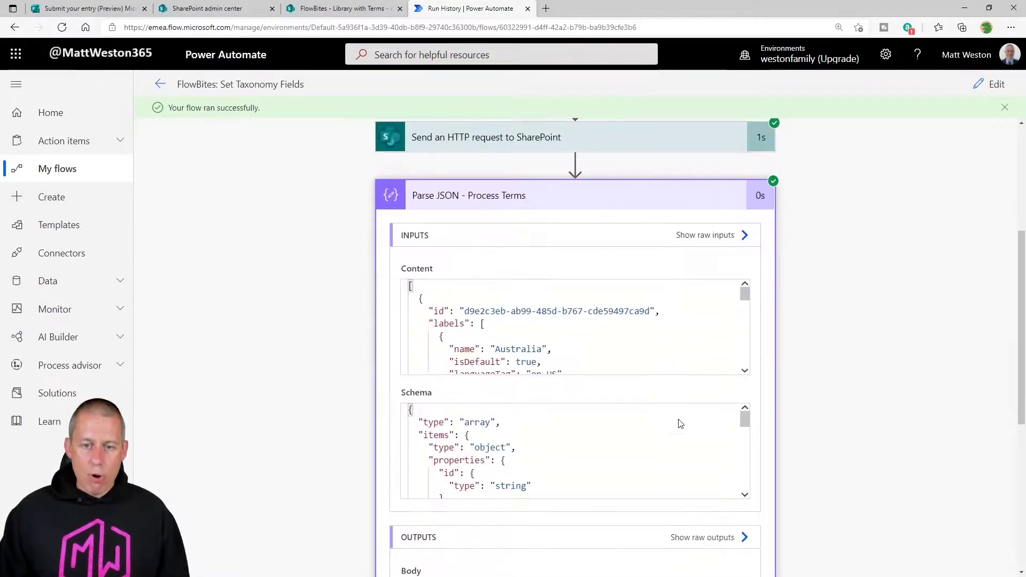
pyautogui.scroll(1, 739, 402)
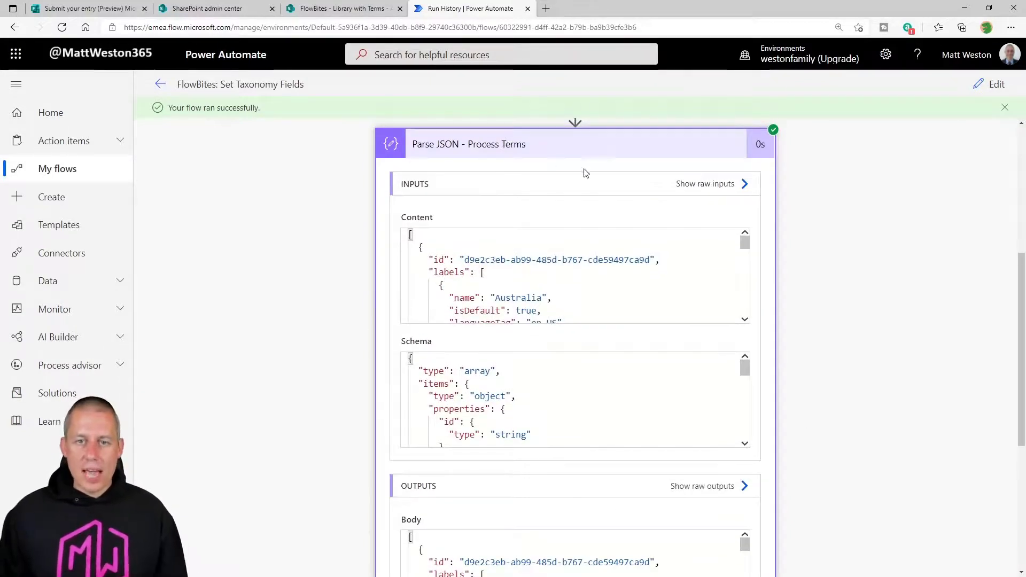
pyautogui.click(508, 145)
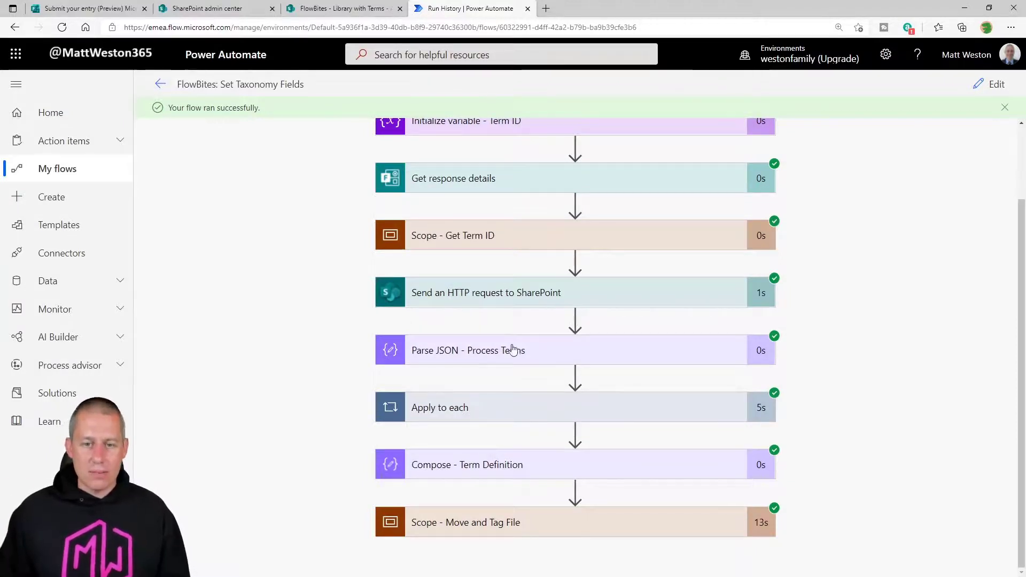
# Examine the Compose - Term values and the Condition's expression result in the first iteration of Apply to each.
pyautogui.click(460, 407)
pyautogui.scroll(-3, 746, 412)
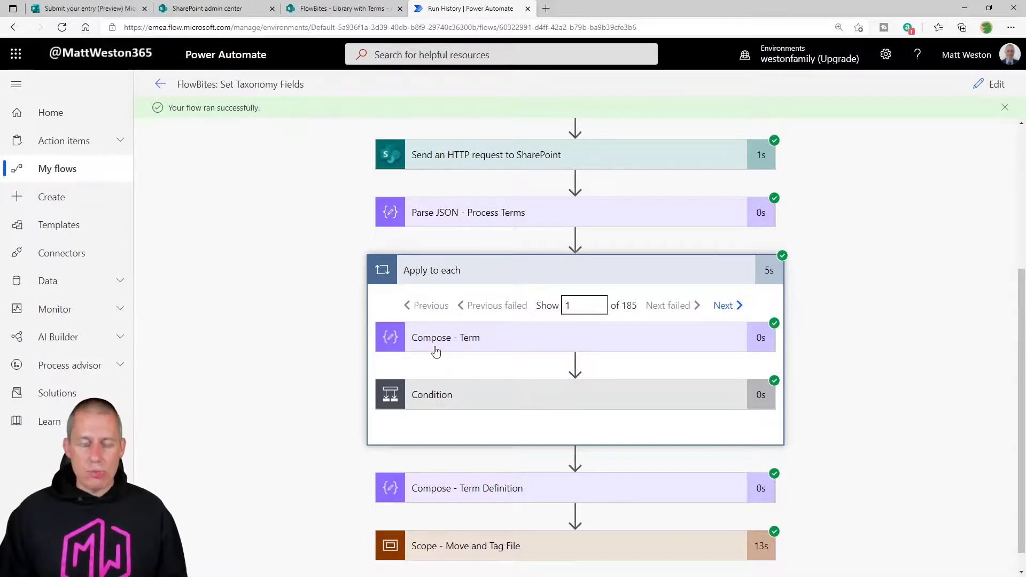
pyautogui.click(476, 340)
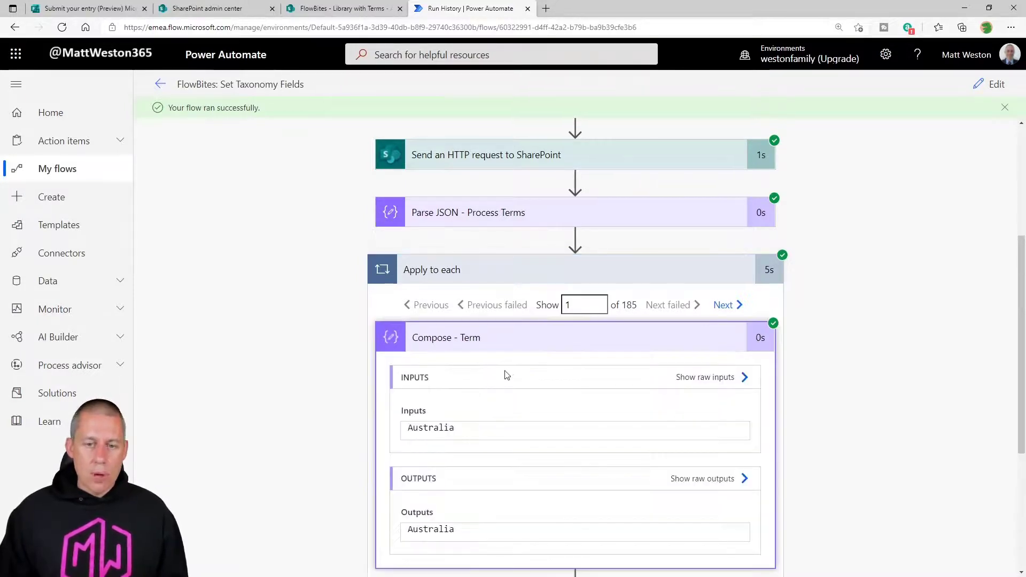
pyautogui.scroll(-1, 500, 382)
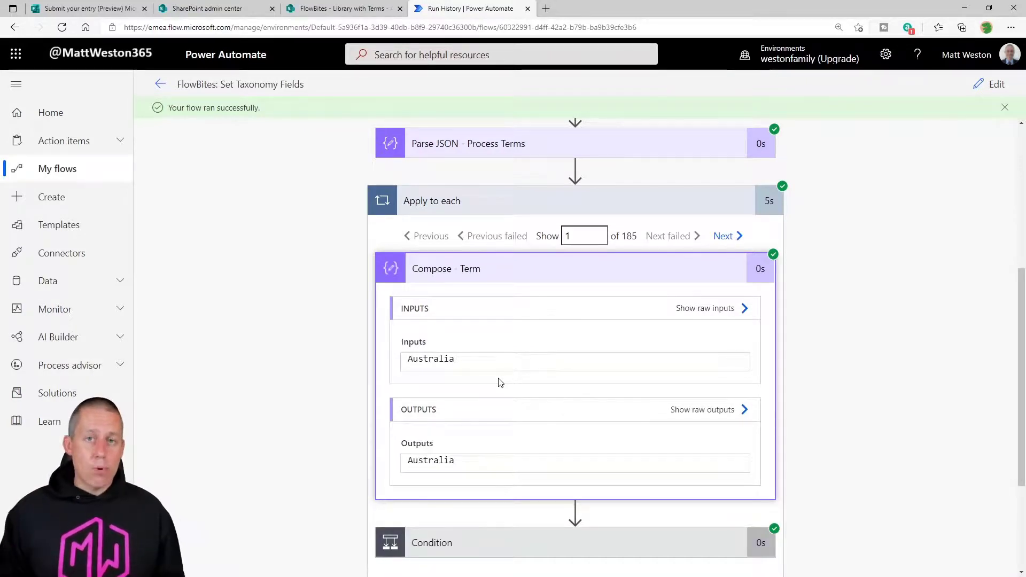
pyautogui.click(563, 283)
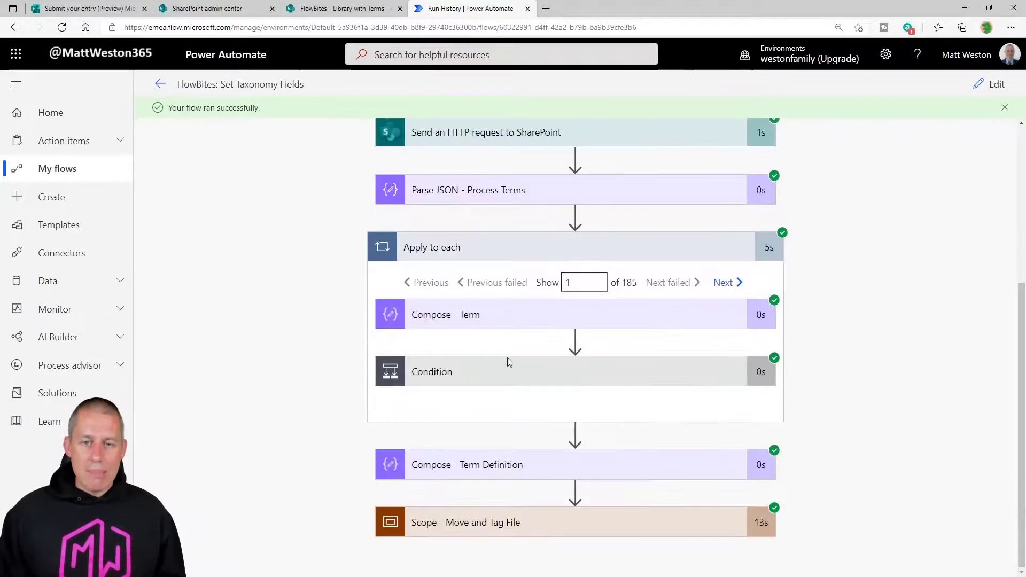
pyautogui.click(664, 347)
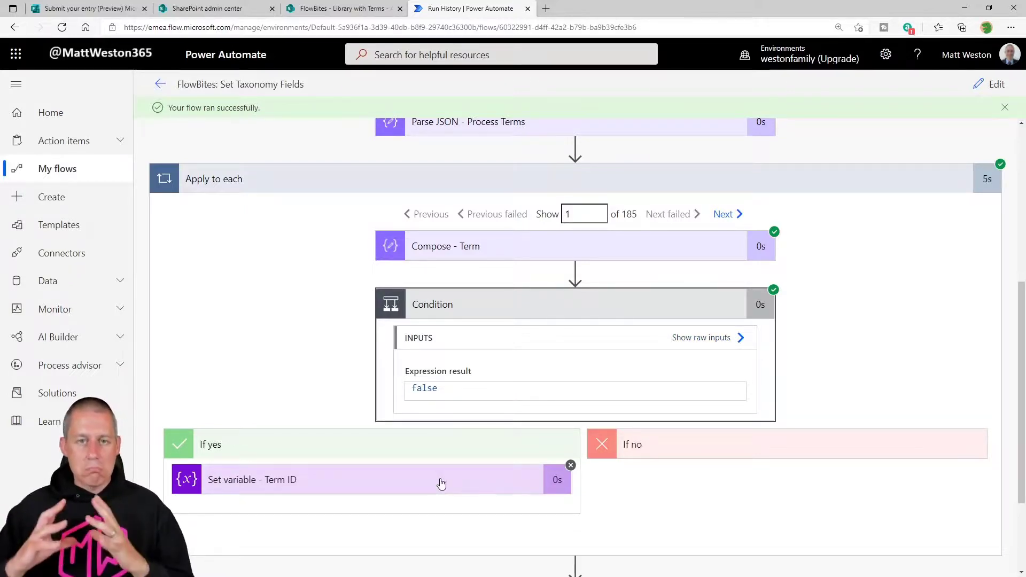
pyautogui.click(572, 307)
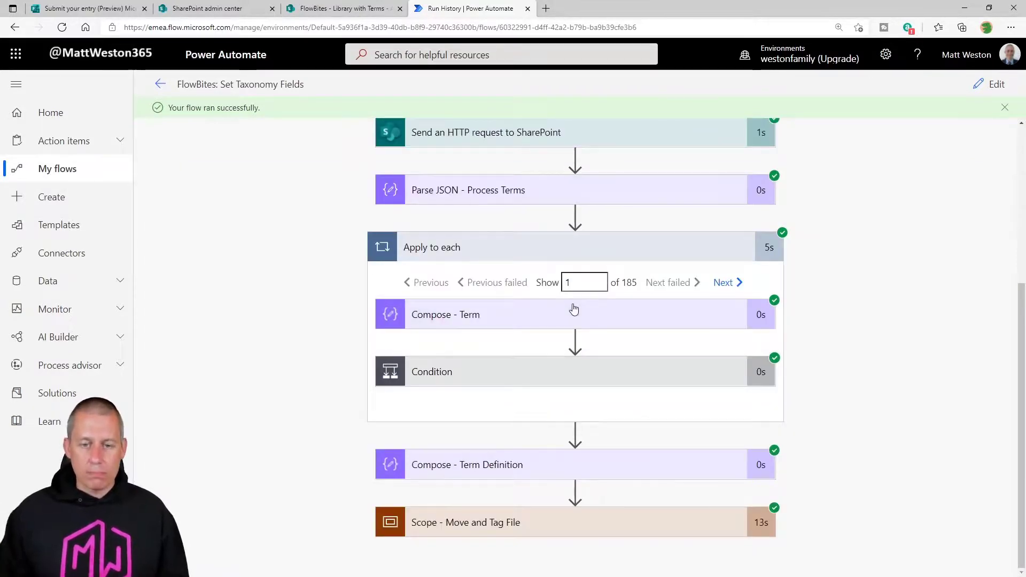
pyautogui.click(555, 238)
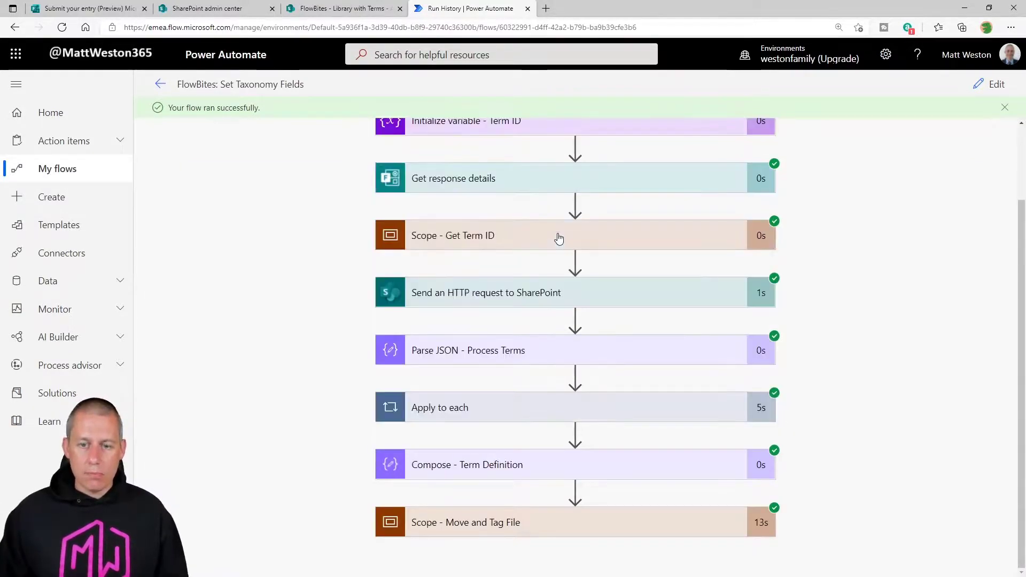
# Examine the inputs and outputs of Compose - Term Definition in the flow run.
pyautogui.click(497, 476)
pyautogui.scroll(-4, 886, 474)
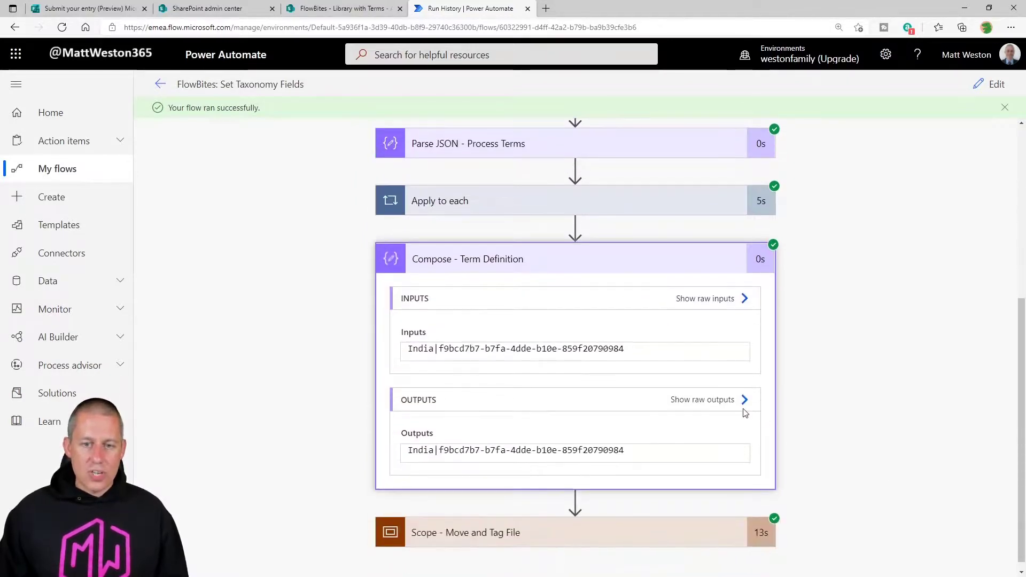
pyautogui.scroll(-1, 497, 394)
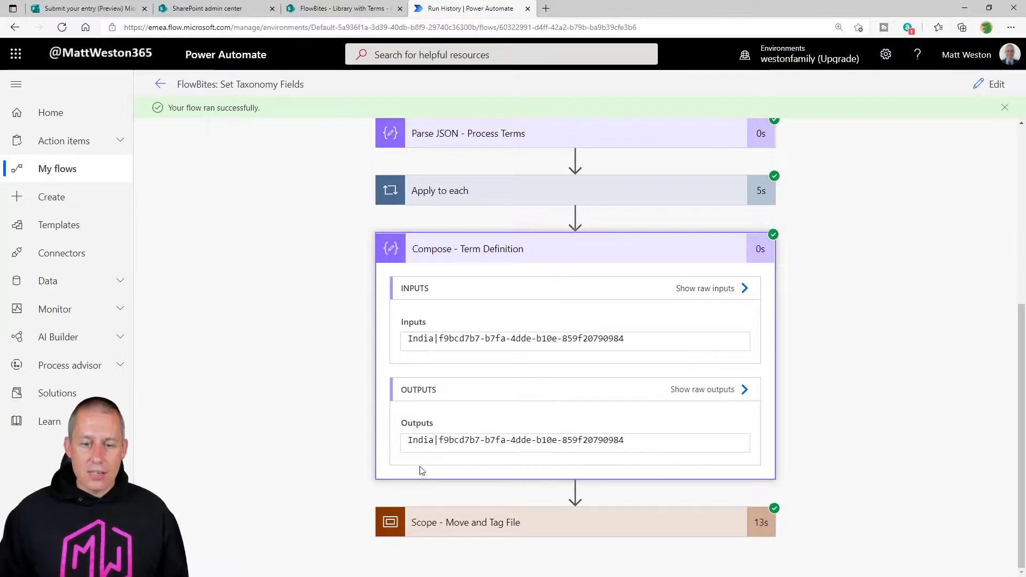
# Examine the Tags Value of Update file properties in Scope - Move and Tag File, and check the uploaded file's tag in Library with Terms.
pyautogui.click(449, 529)
pyautogui.scroll(-4, 737, 497)
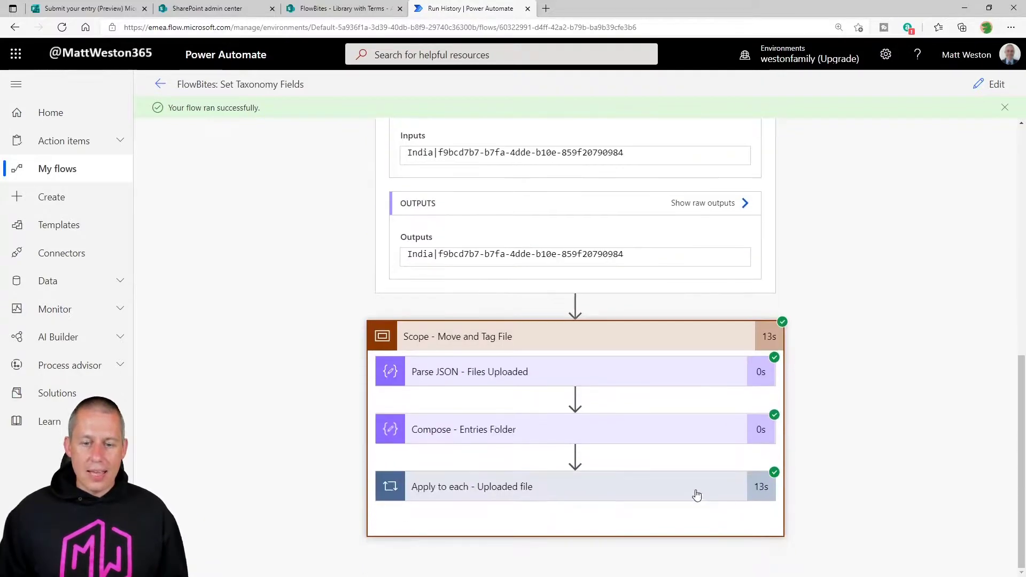
pyautogui.click(755, 481)
pyautogui.click(556, 462)
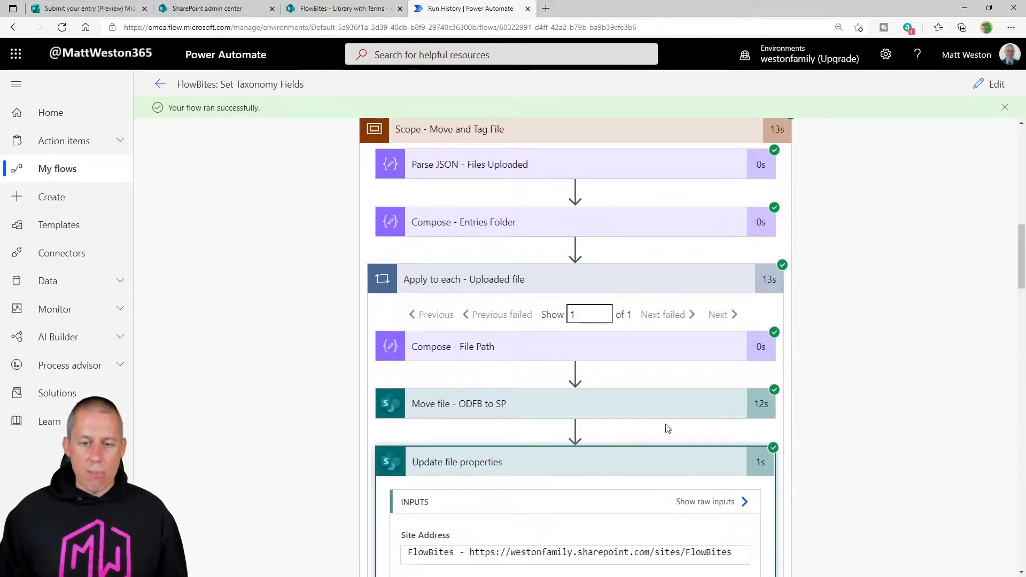
pyautogui.scroll(-3, 668, 427)
pyautogui.scroll(-3, 668, 428)
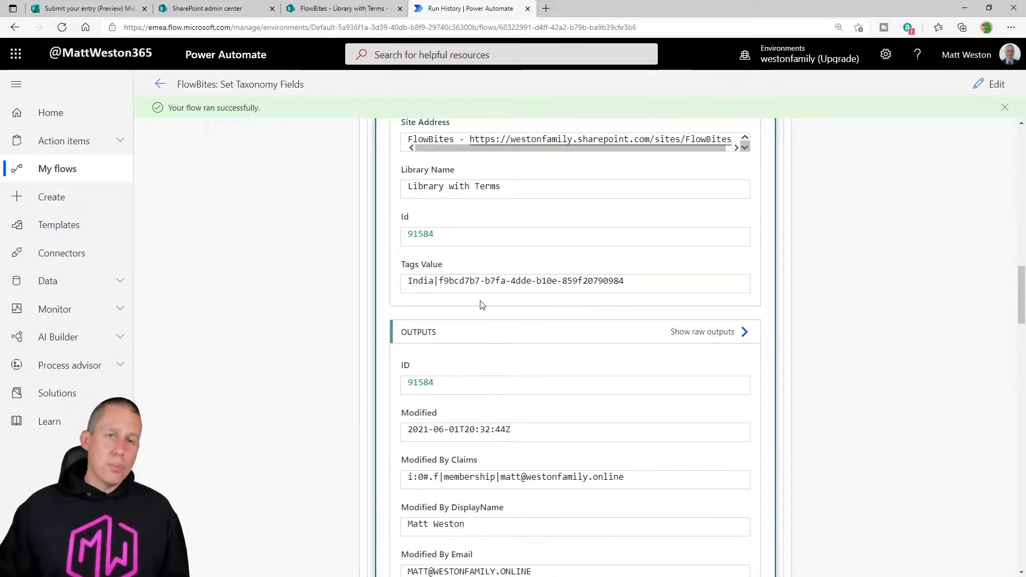
pyautogui.click(350, 9)
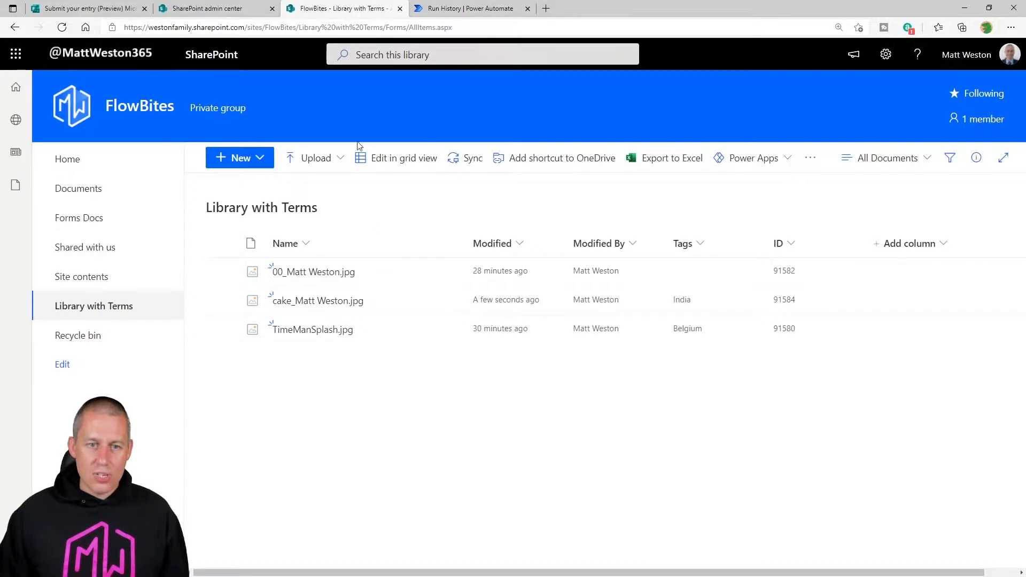